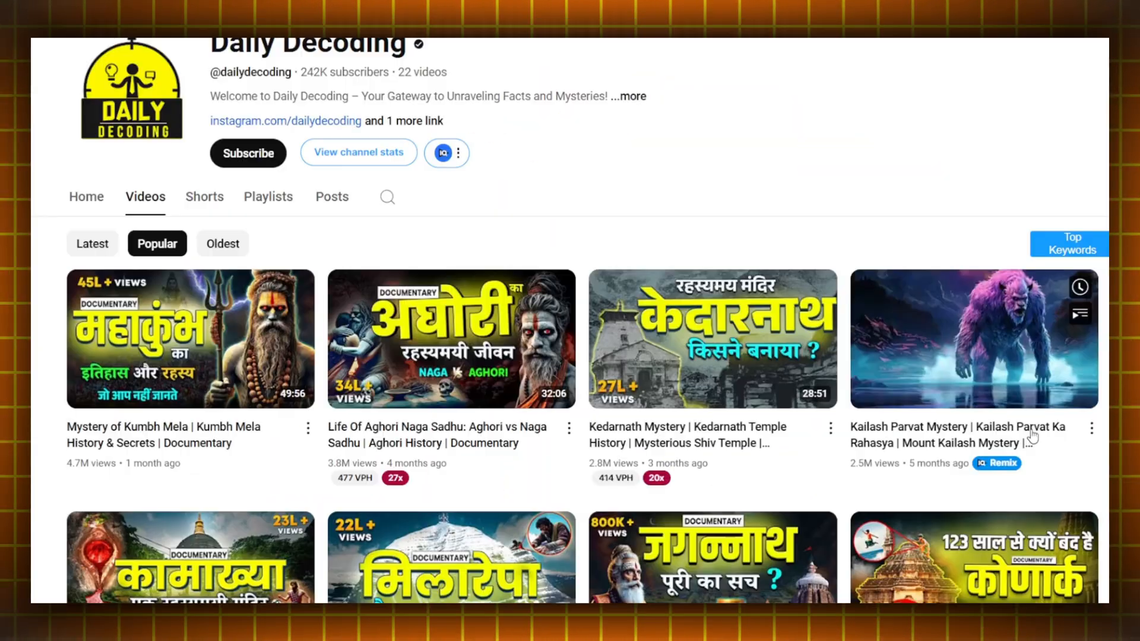
- Ask ChatGPT for 100 Hindi topics on mysterious religious places with unresolved beliefs for a YouTube channel
scroll(266, 379, up, 3)
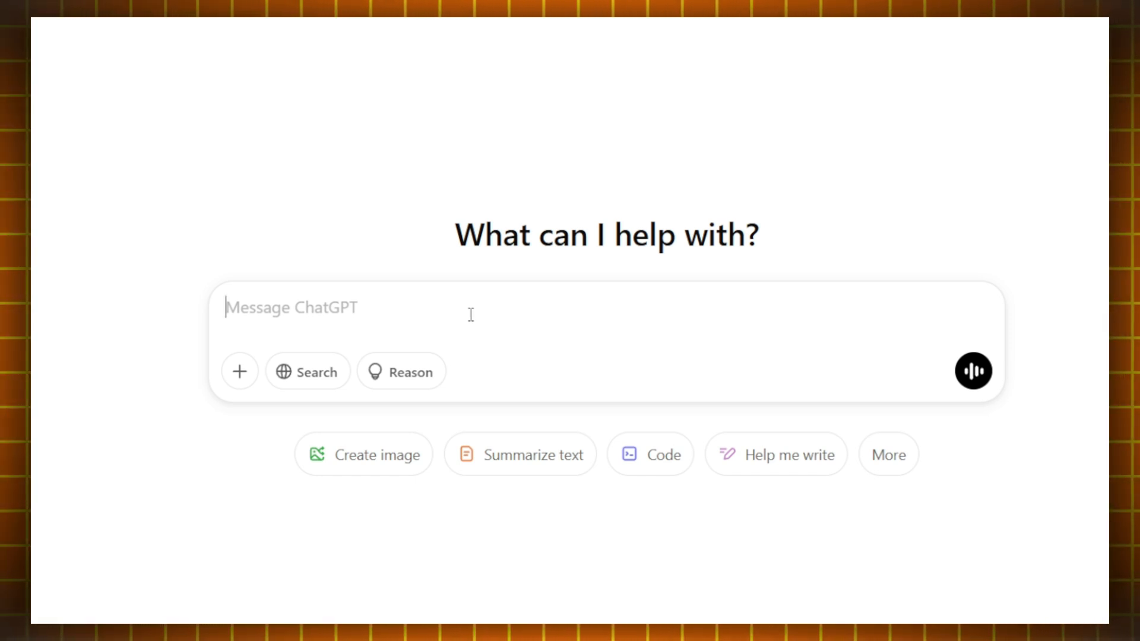
text(I want to create a YouTube channel on religious places, so please give me 100 topics on this which have some unresolved beliefs and are more mysterious, I want the topic in Hindi)
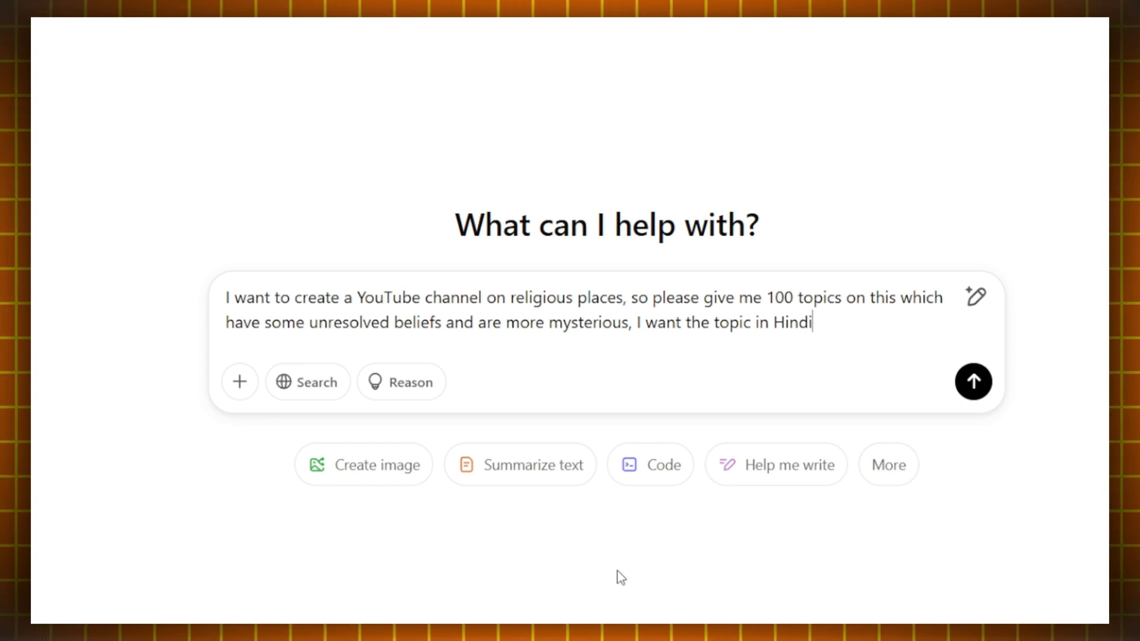
click(973, 381)
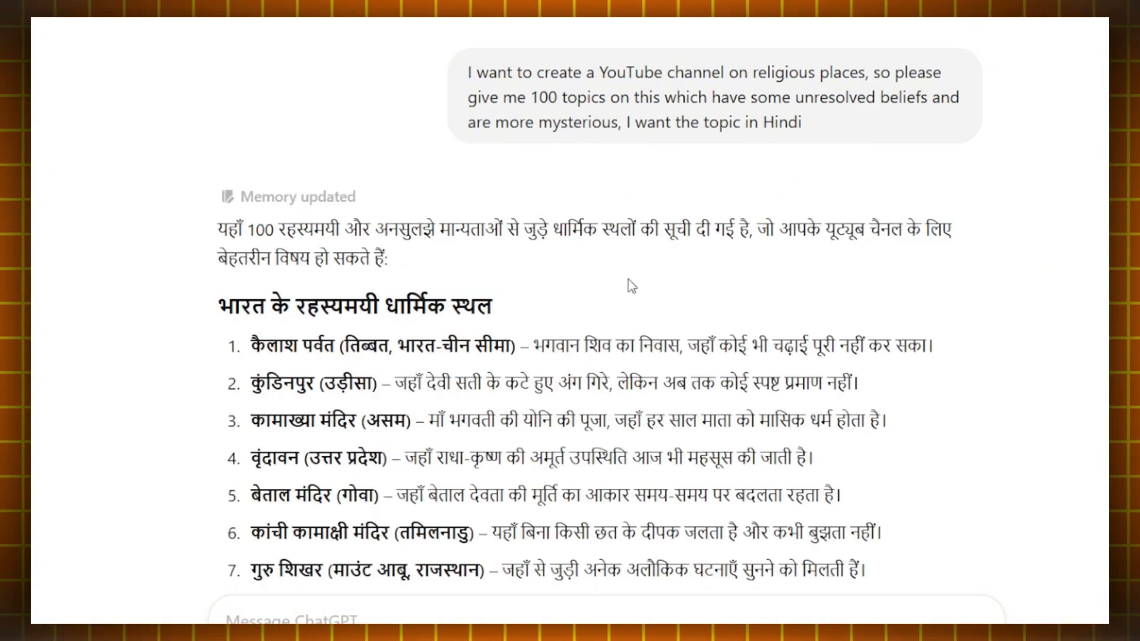
- Look through the suggested list of mysterious religious places for a suitable video topic
scroll(575, 300, down, 5)
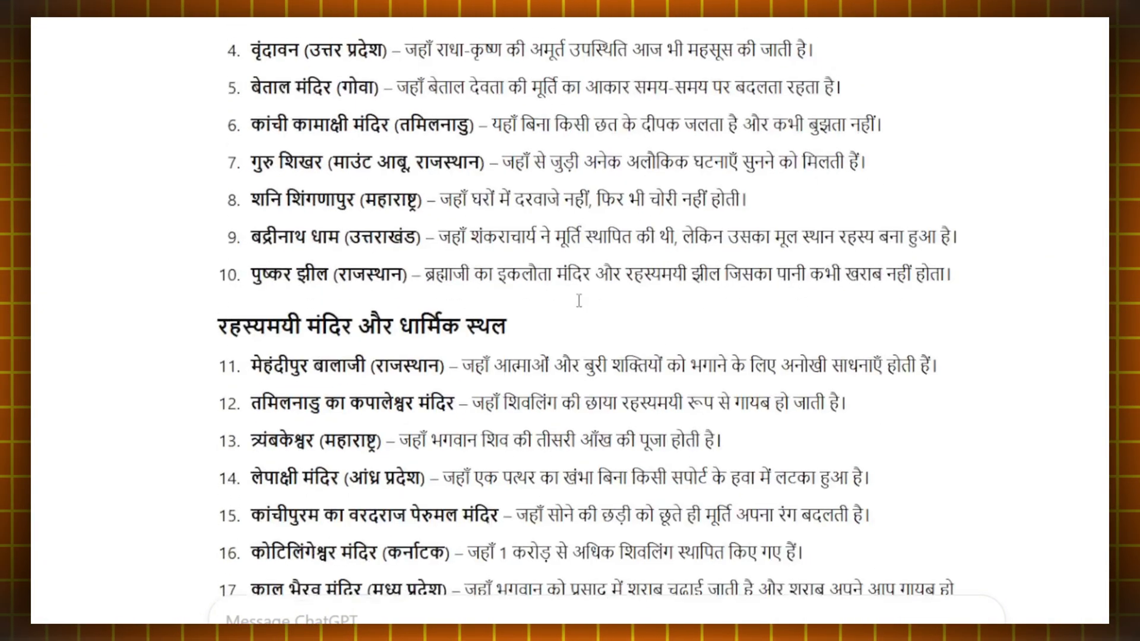
scroll(579, 301, down, 3)
scroll(579, 306, down, 5)
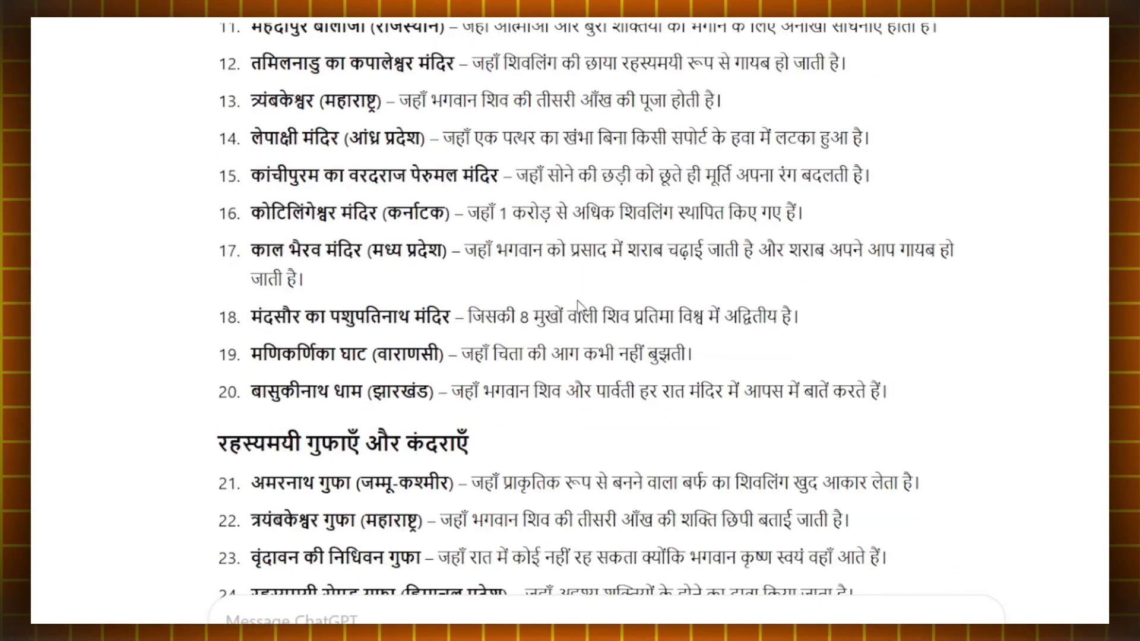
scroll(579, 301, down, 5)
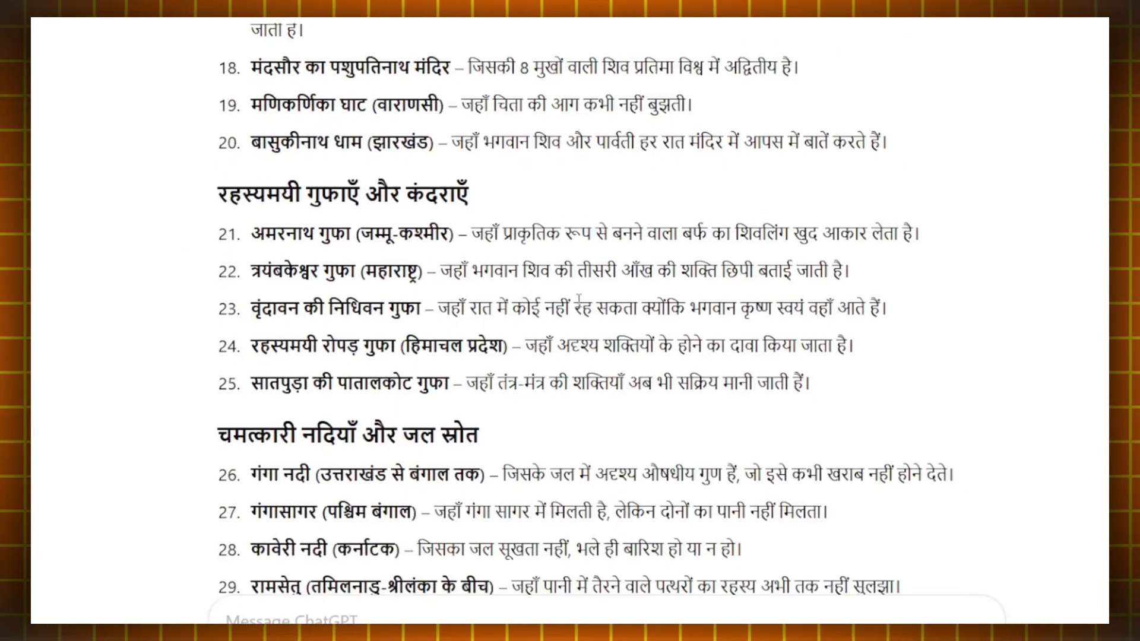
scroll(579, 301, down, 1)
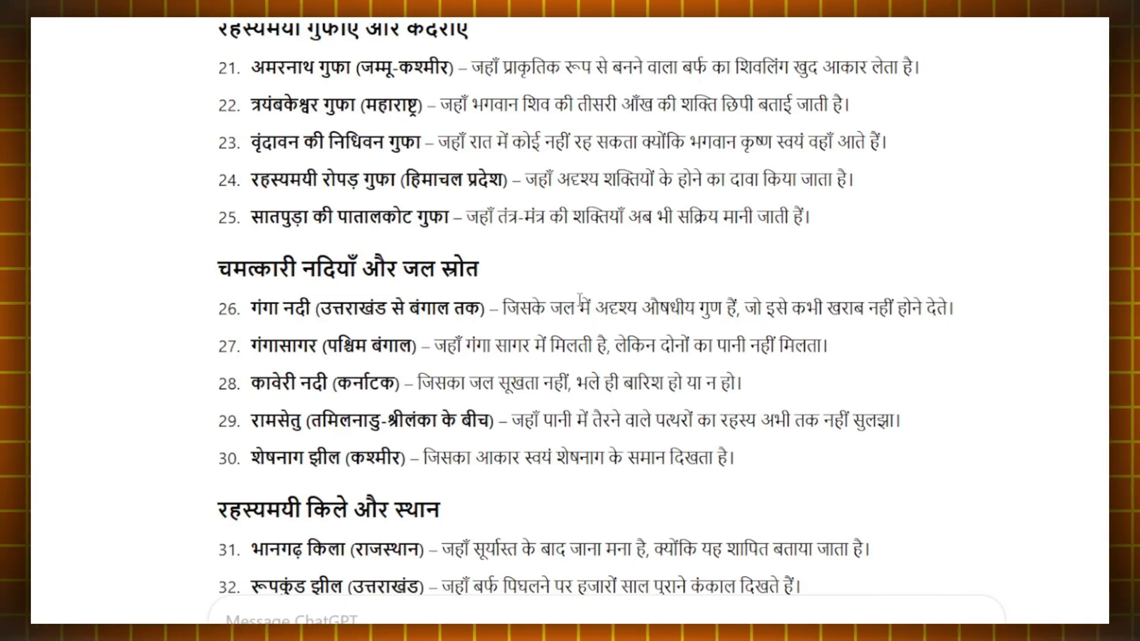
scroll(573, 304, down, 3)
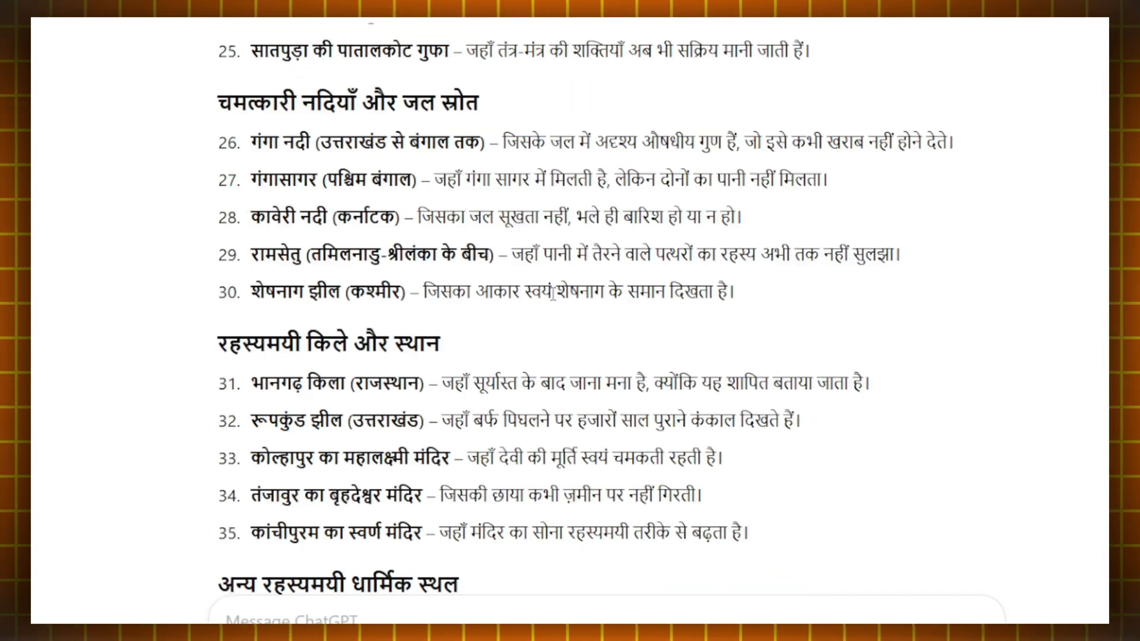
scroll(547, 295, up, 5)
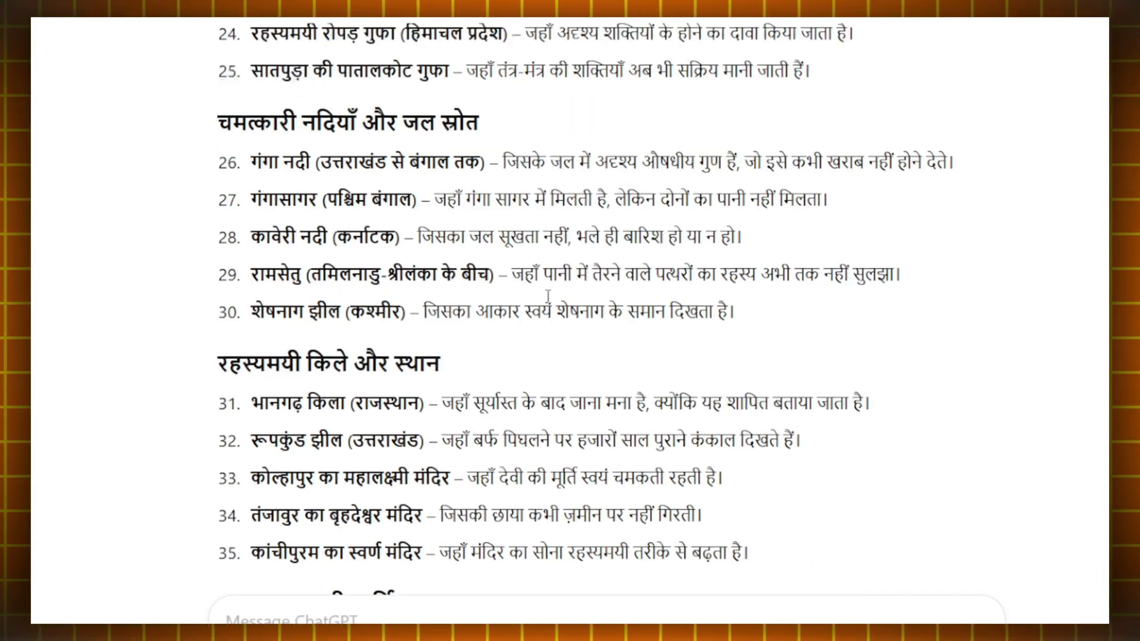
scroll(547, 302, down, 2)
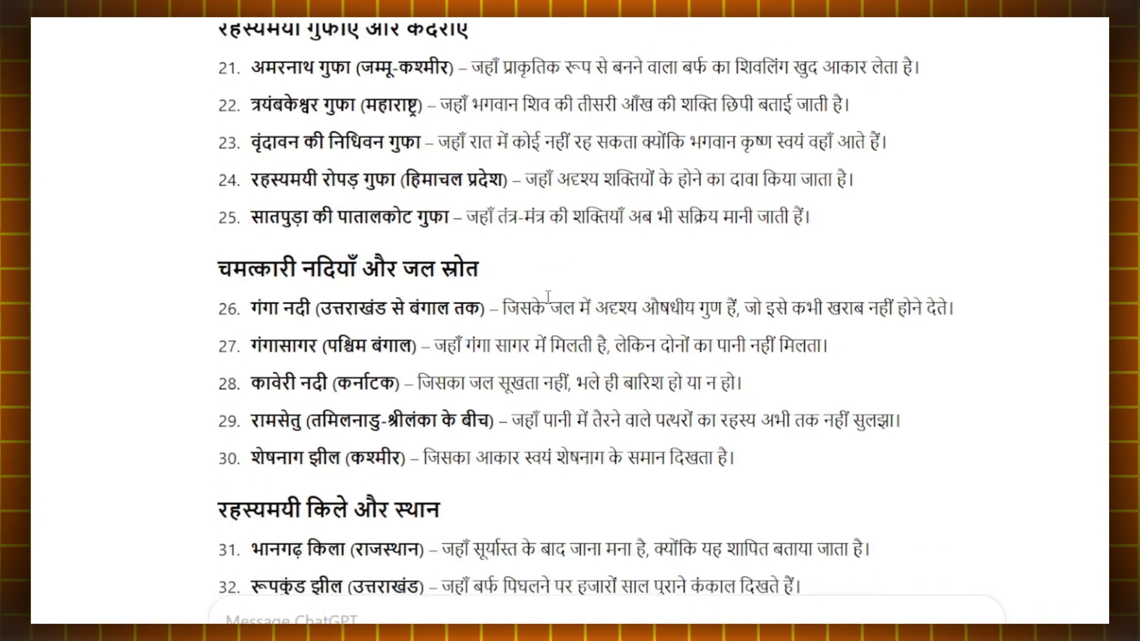
scroll(548, 295, down, 3)
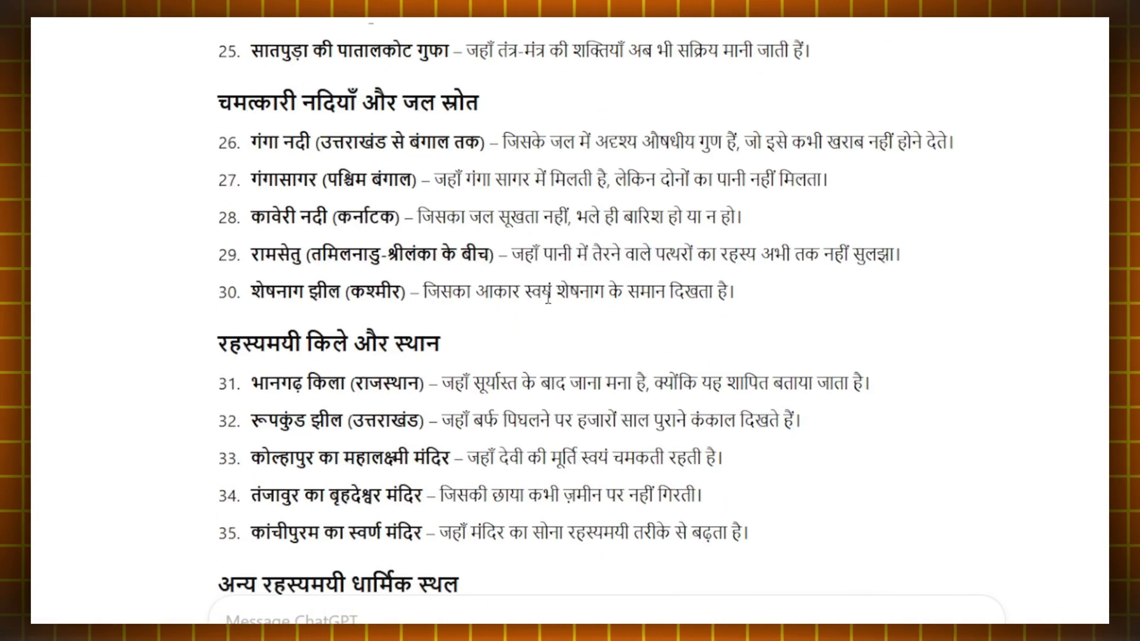
scroll(547, 297, down, 2)
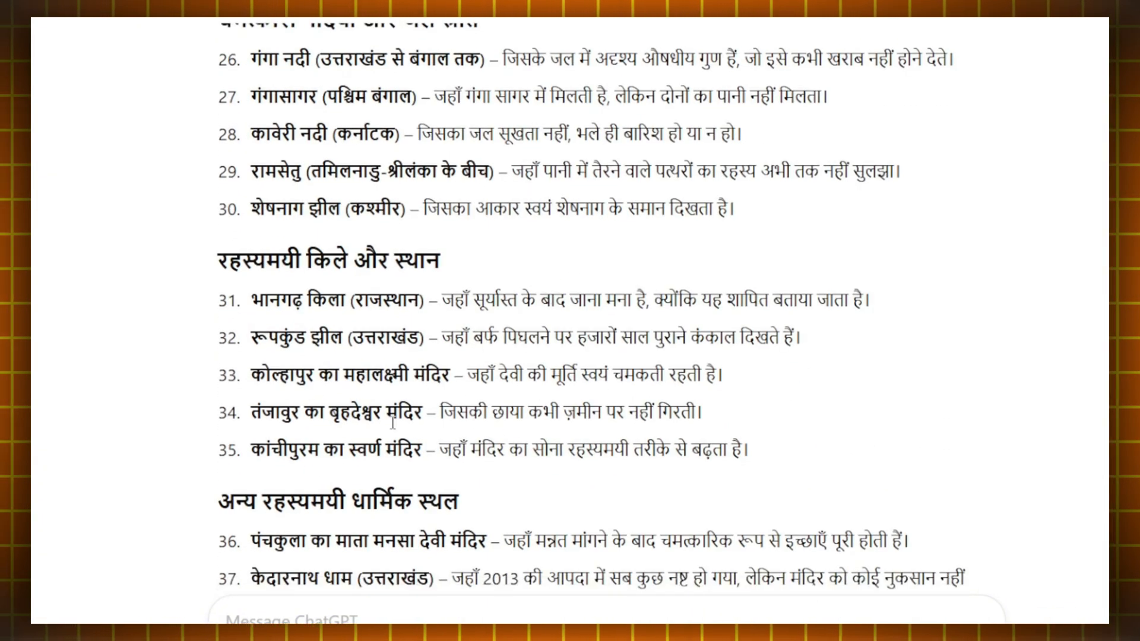
- Copy topic 35 on Kanchipuram's golden temple, and select the 200-word story request in the Word document of prompts
drag(254, 453, 762, 457)
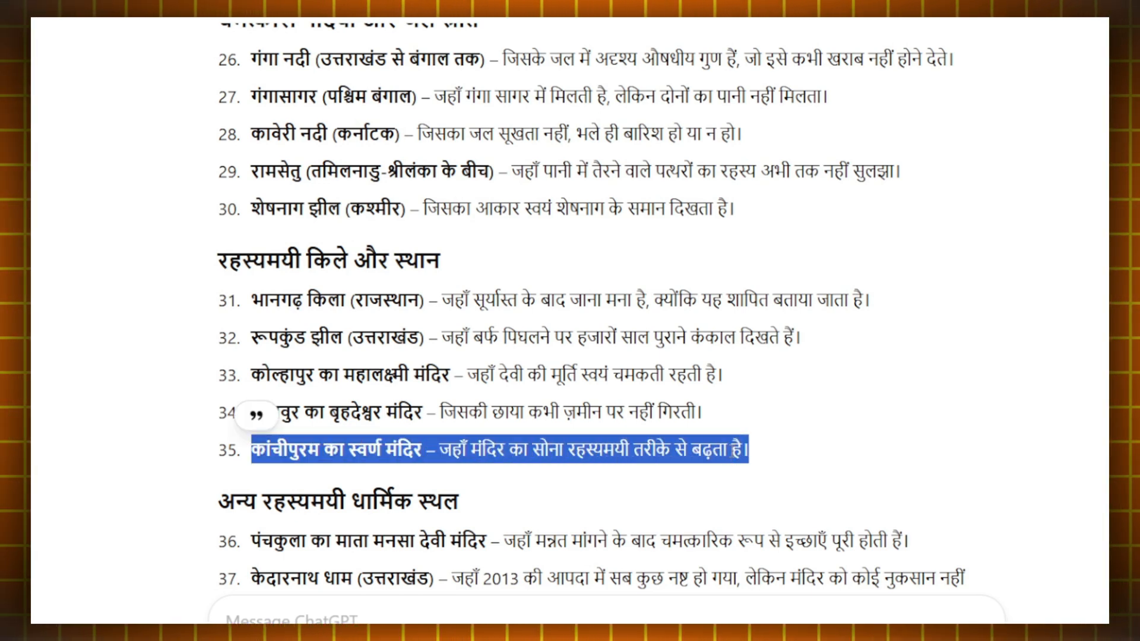
click(736, 449)
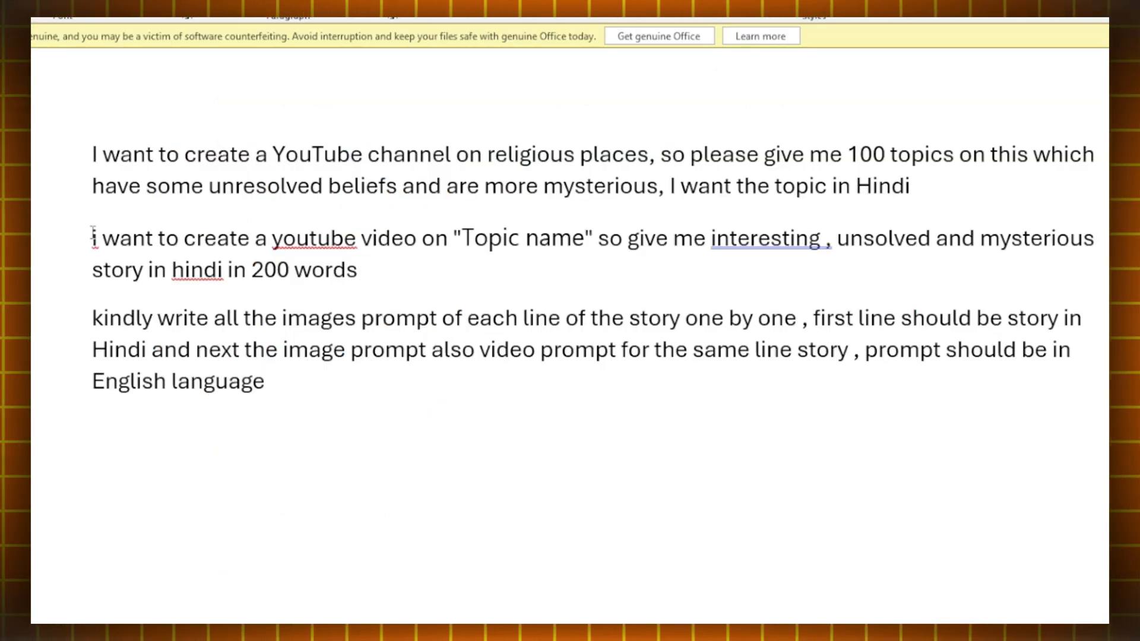
drag(90, 229, 347, 263)
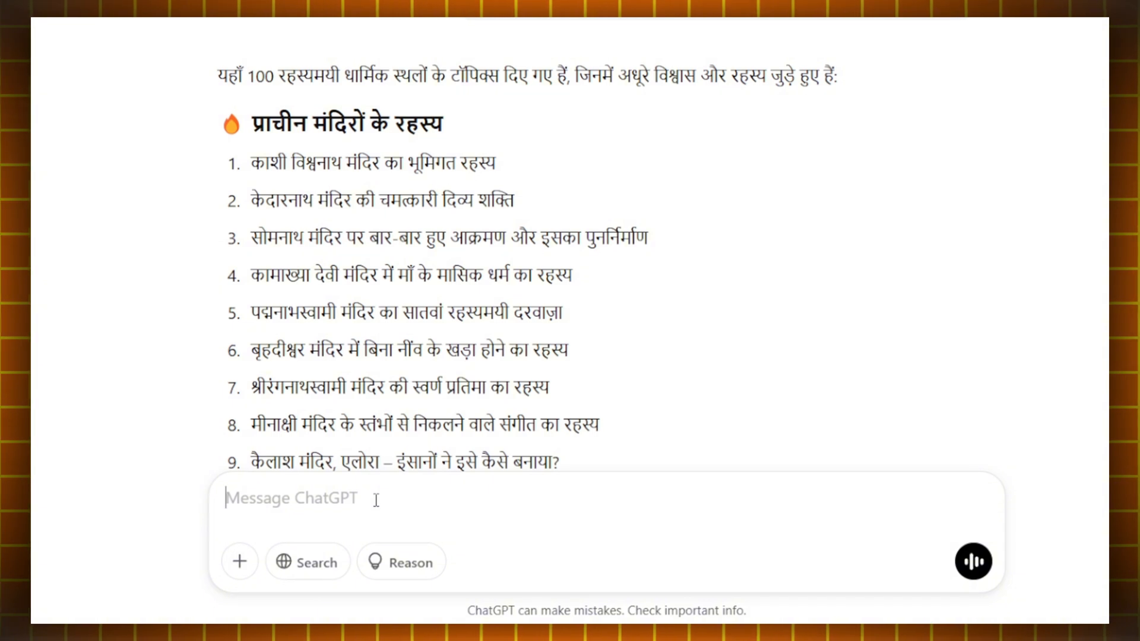
- In ChatGPT, request an interesting, unsolved and mysterious 200-word Hindi story, replacing "Topic name" with the Kanchipuram golden temple topic
text(i want to create a youtube video on "Topic name" so give me interesting , unsolved and mysterious story in hindi in 200 words)
drag(539, 478, 582, 480)
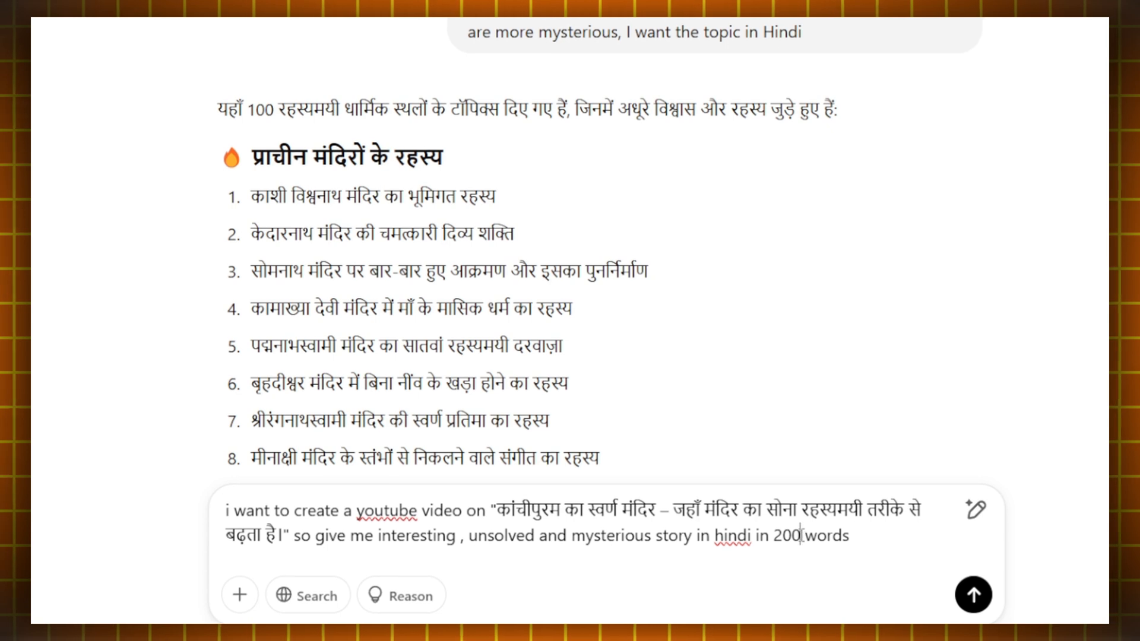
drag(795, 535, 773, 535)
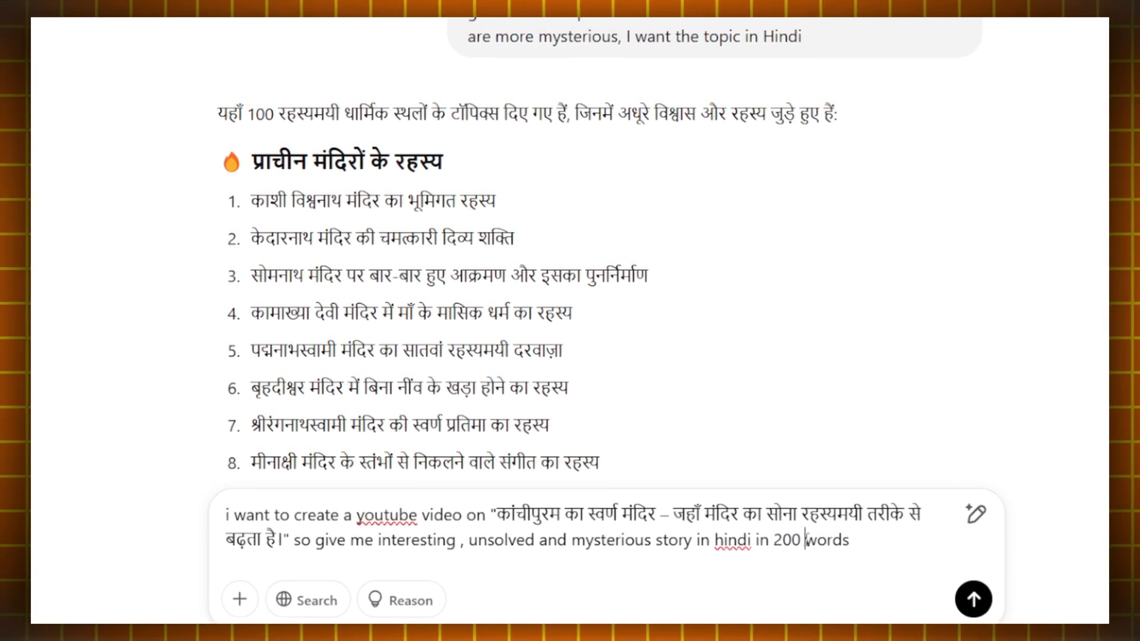
drag(803, 538, 774, 542)
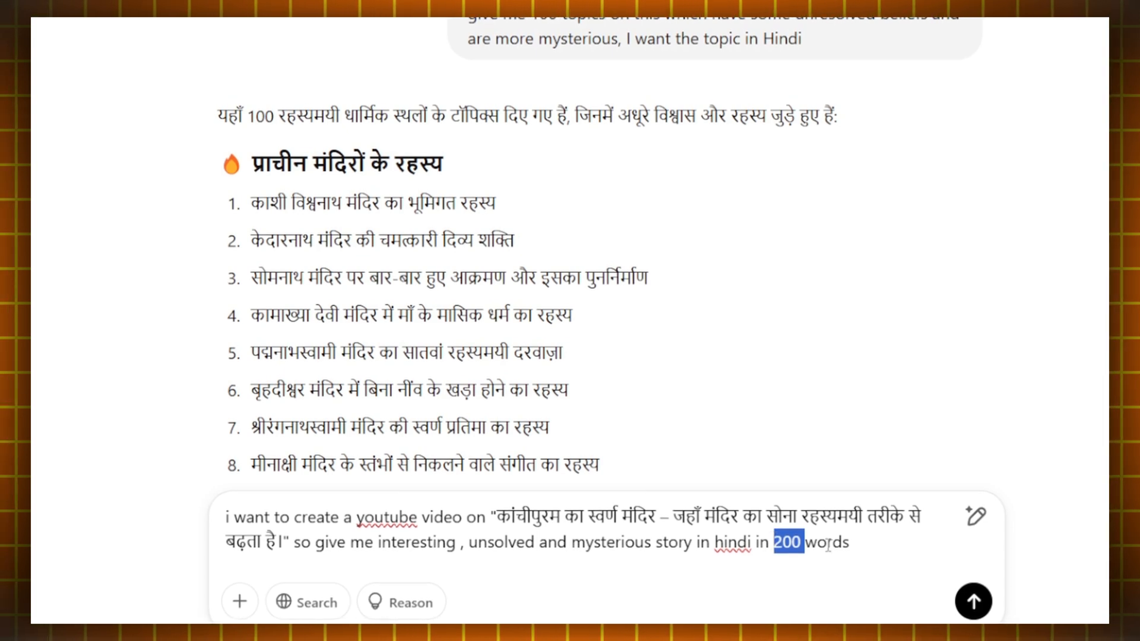
click(870, 549)
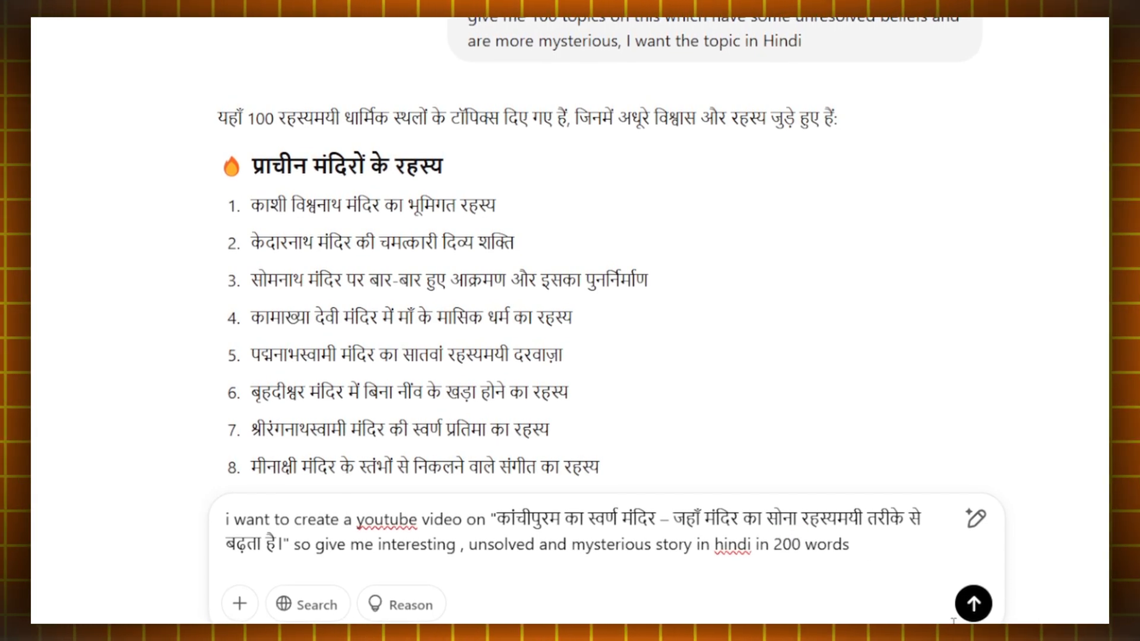
click(977, 614)
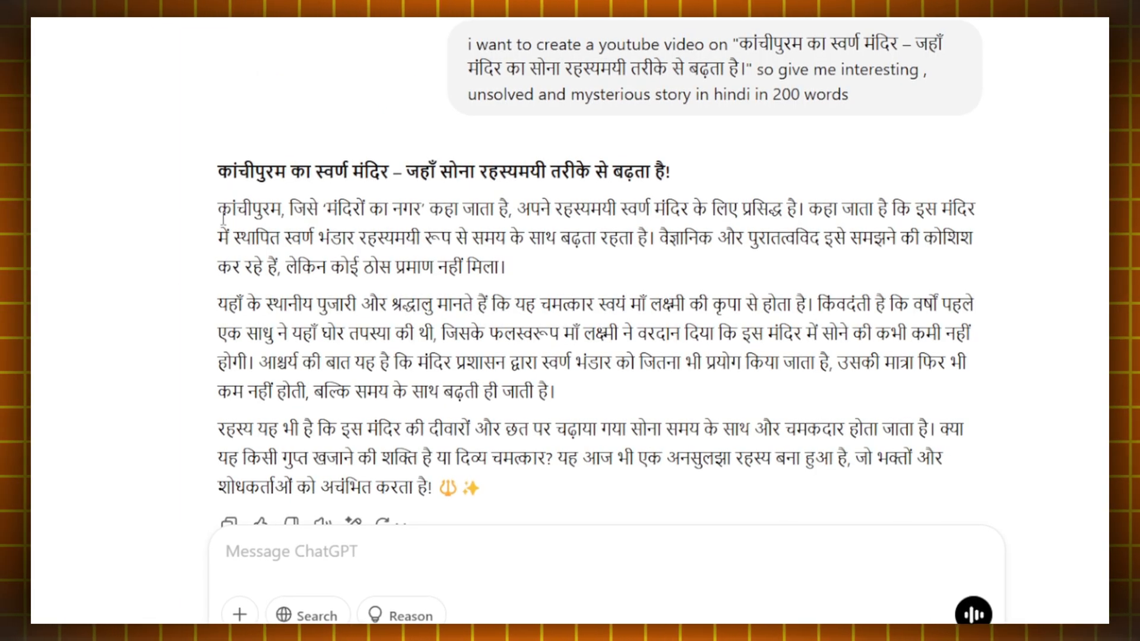
- Review the generated Hindi story by highlighting all its paragraphs below the title
drag(222, 213, 522, 492)
click(314, 176)
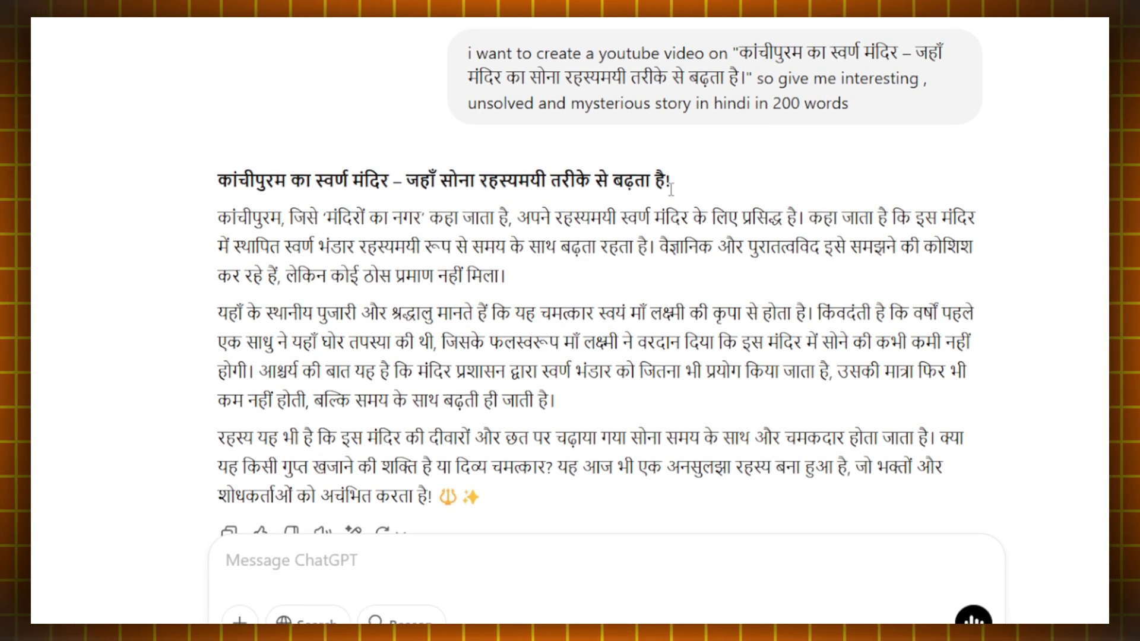
drag(671, 188, 482, 501)
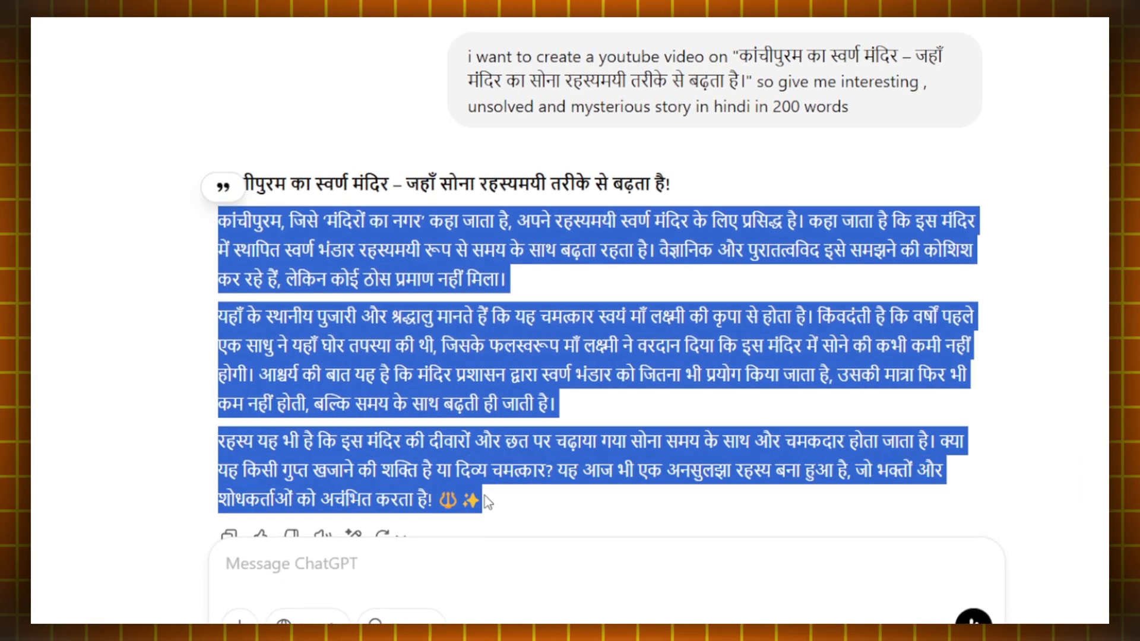
click(460, 376)
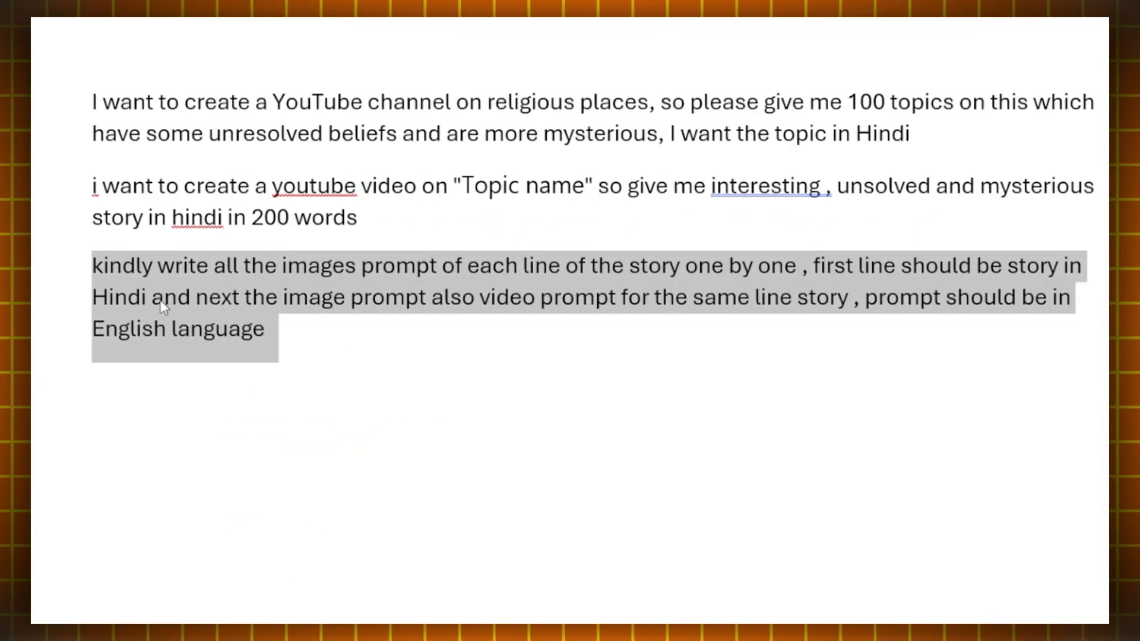
- Copy the paragraph requesting image and video prompts for each story line from the Word document
click(173, 299)
drag(92, 267, 285, 353)
right_click(216, 307)
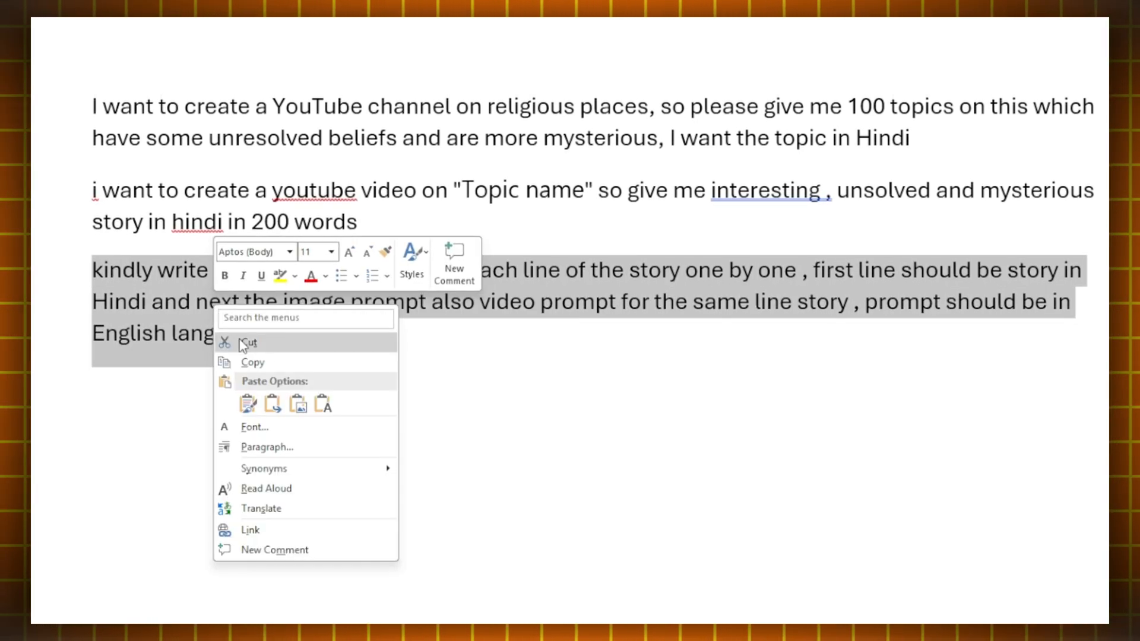
click(252, 362)
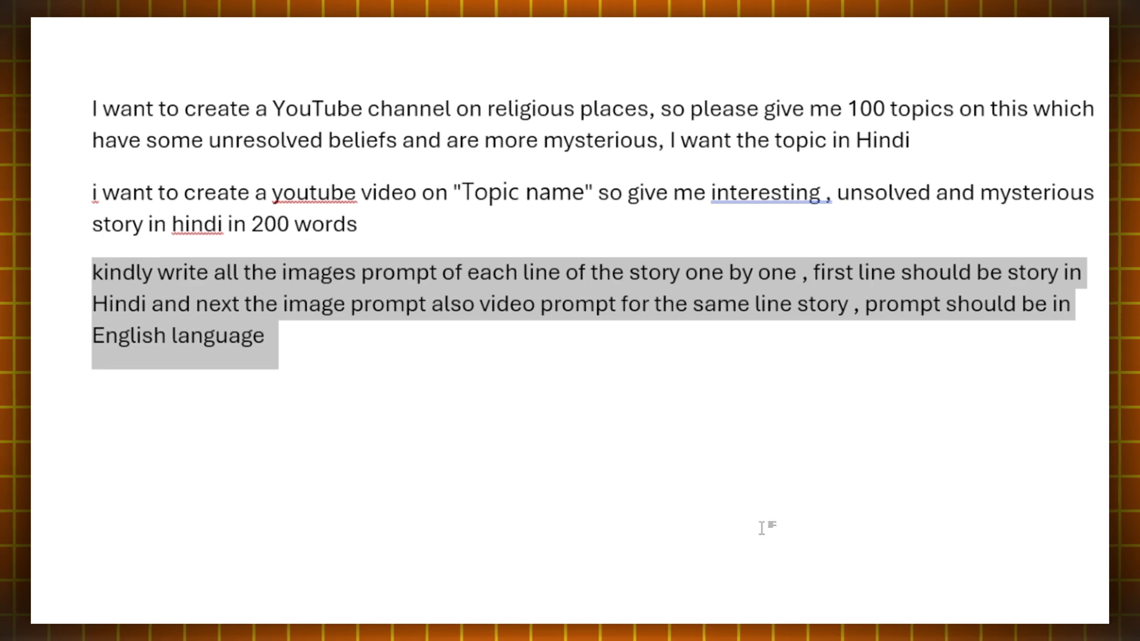
- Switch back to ChatGPT and send the copied request for English image and video prompts for each Hindi story line
mouse_move(772, 638)
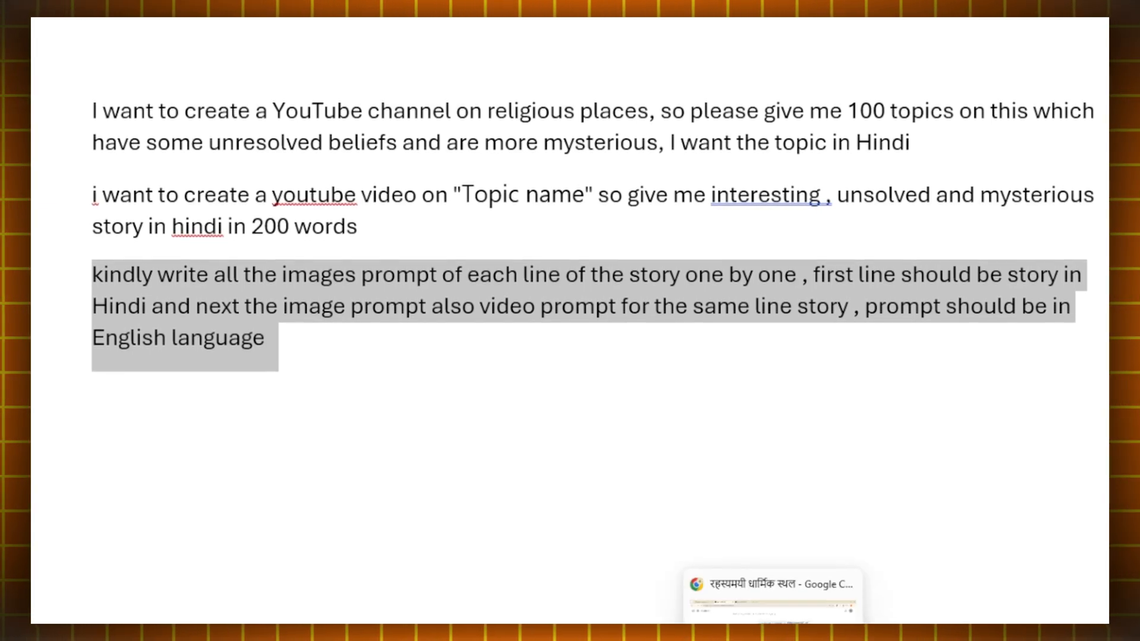
click(772, 593)
right_click(372, 575)
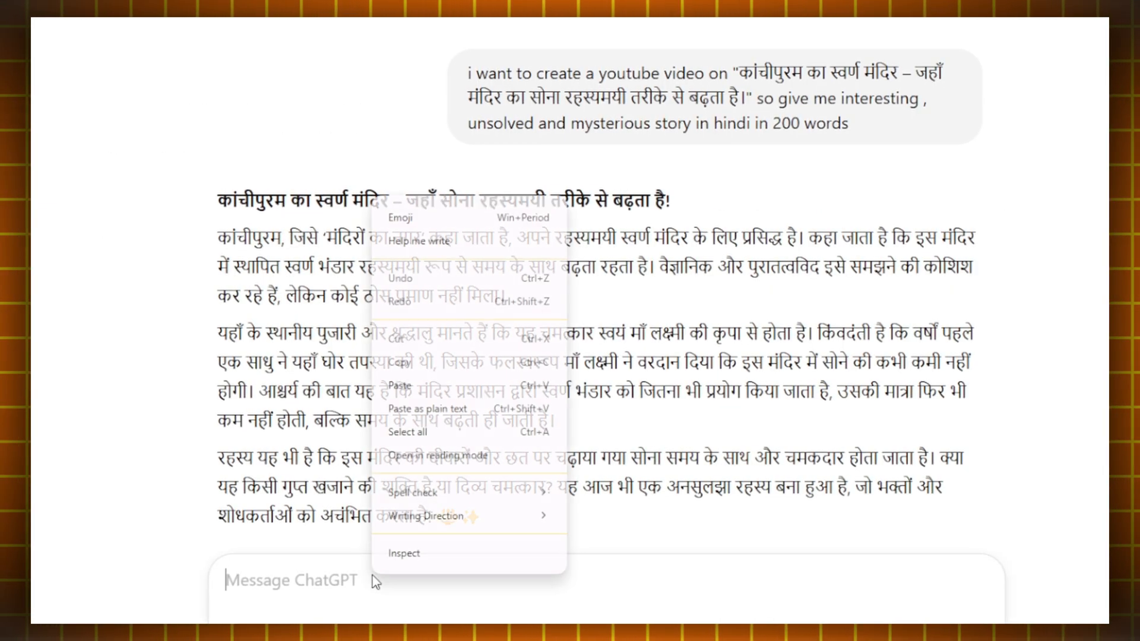
click(400, 386)
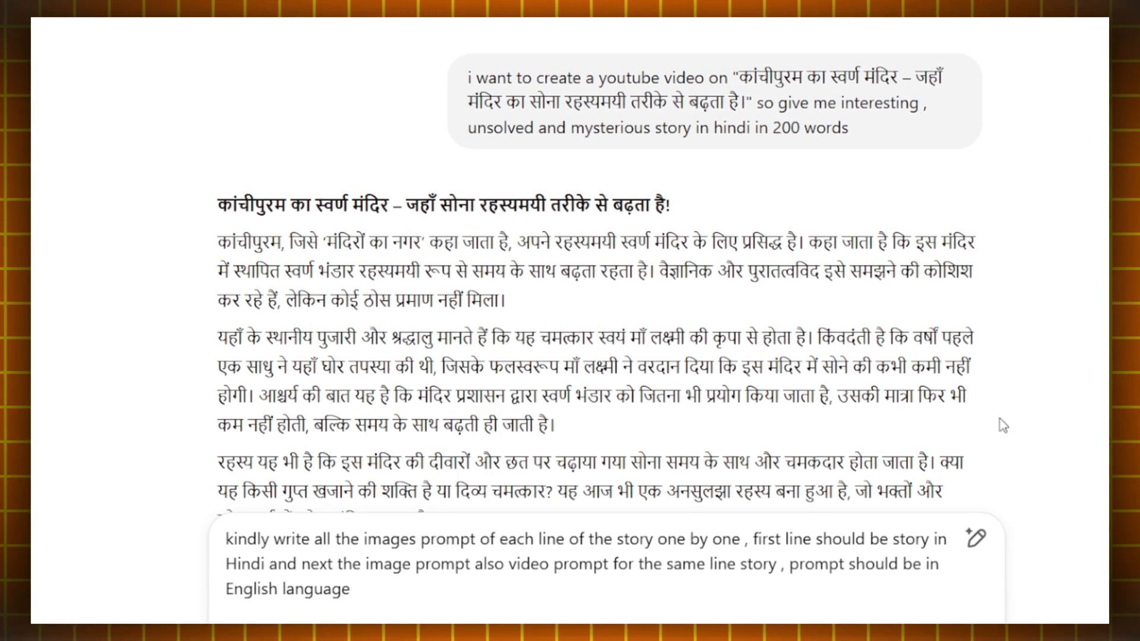
key(Return)
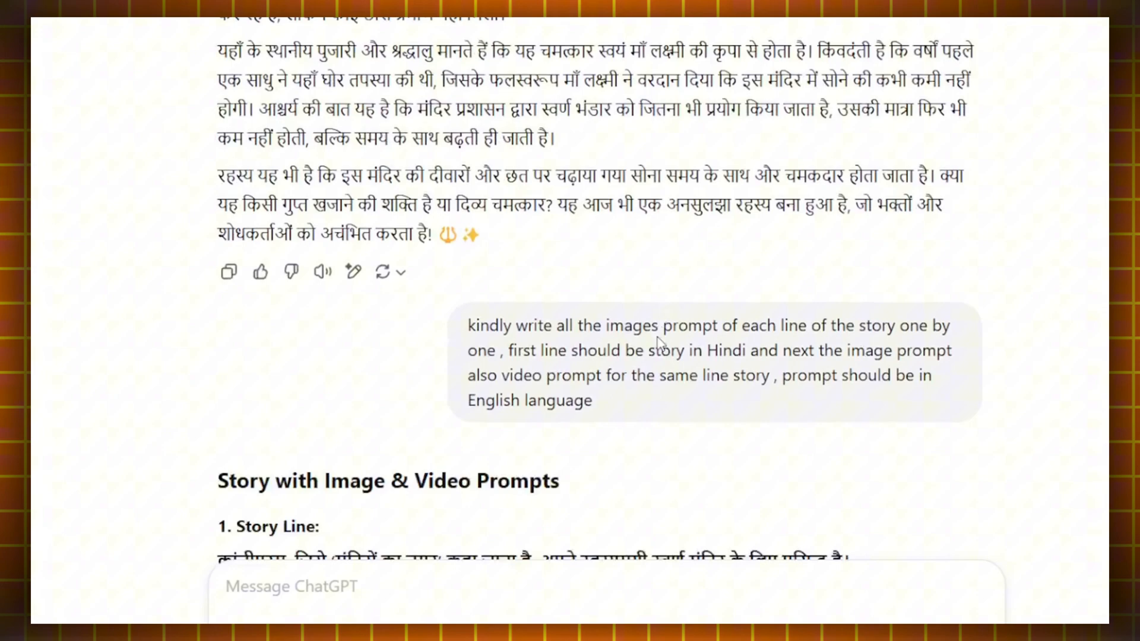
- Examine the generated image and video prompts for each story line, highlighting both prompts of story line 2
scroll(660, 344, down, 5)
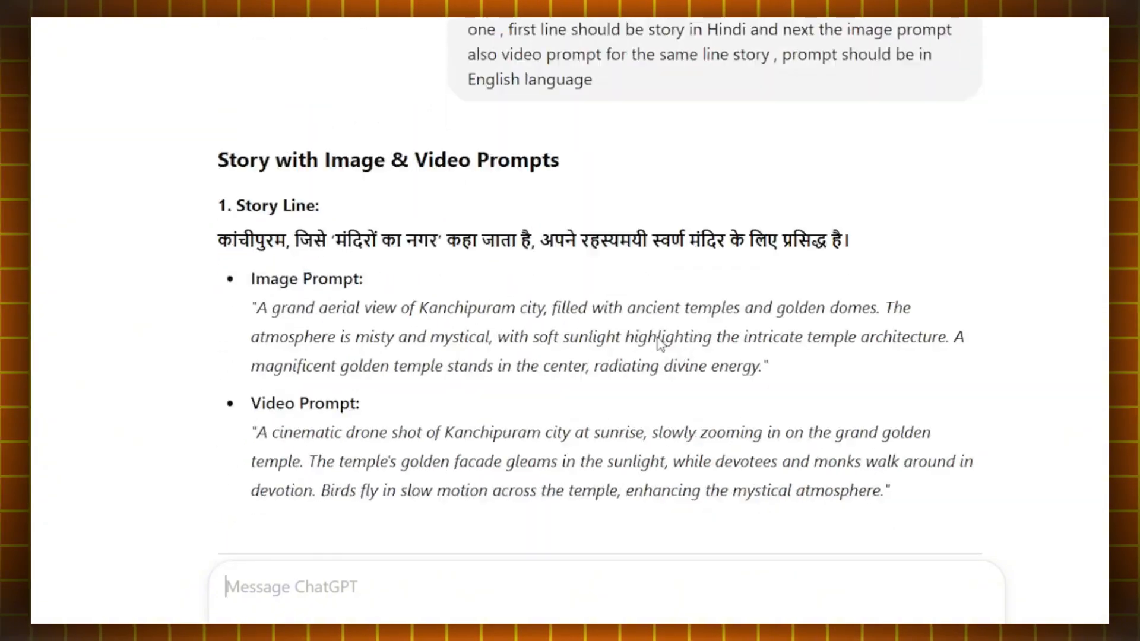
scroll(660, 343, down, 15)
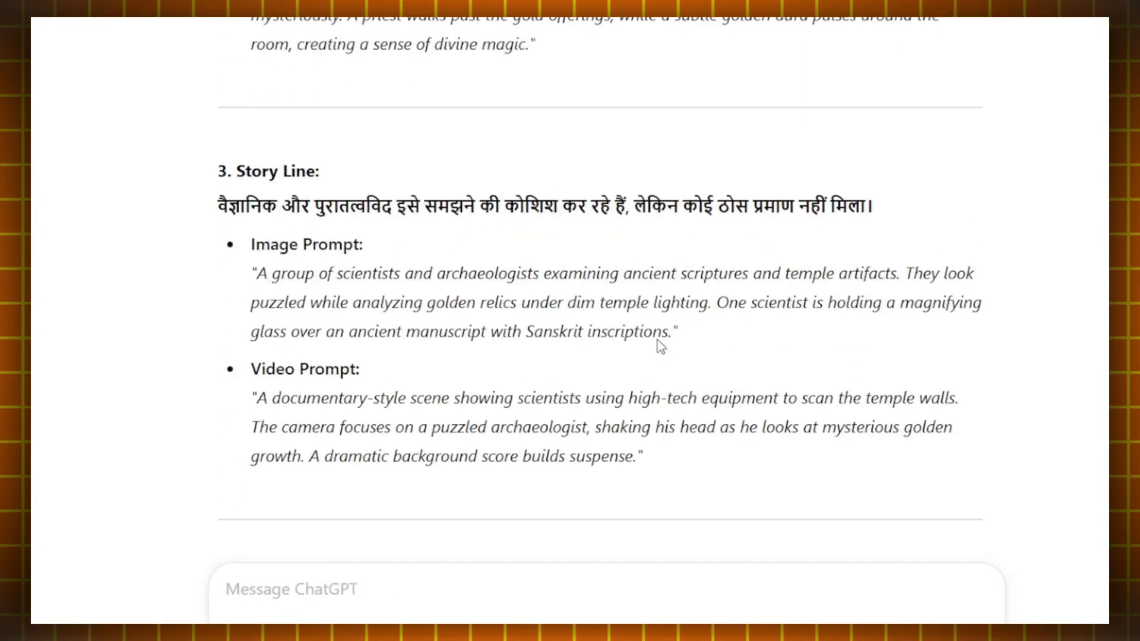
scroll(660, 345, down, 10)
scroll(658, 345, up, 14)
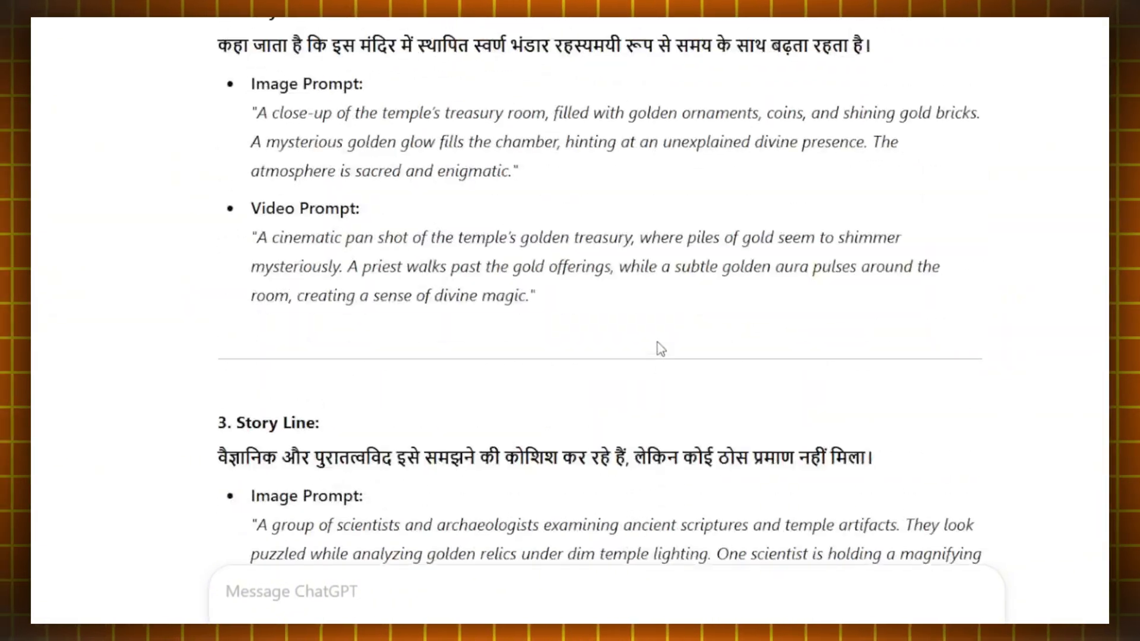
scroll(657, 348, up, 2)
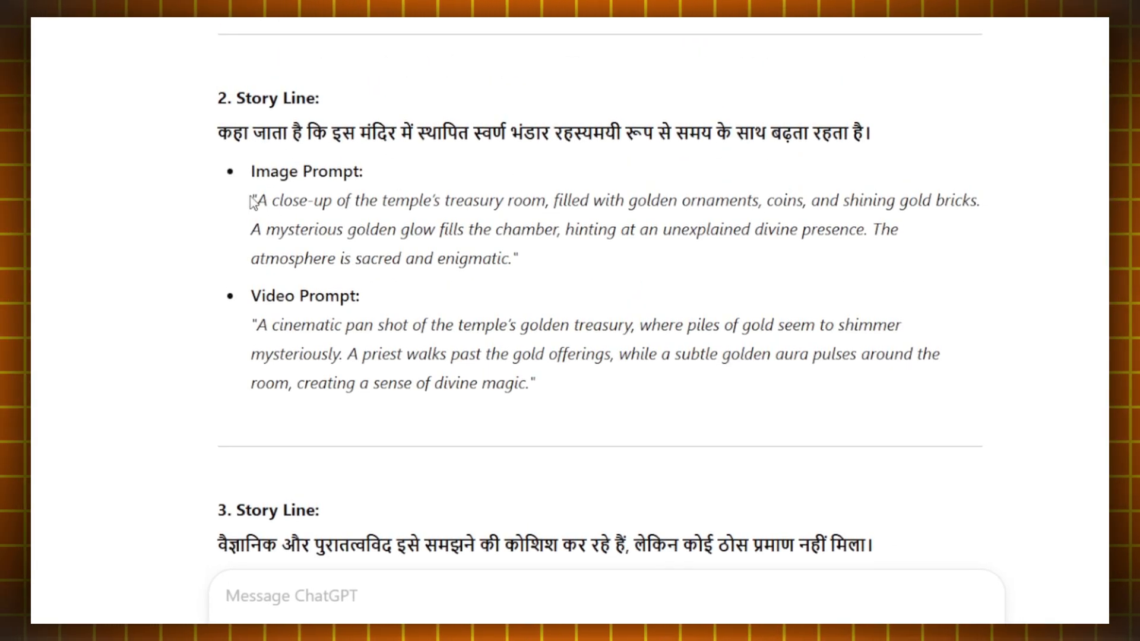
drag(251, 202, 547, 272)
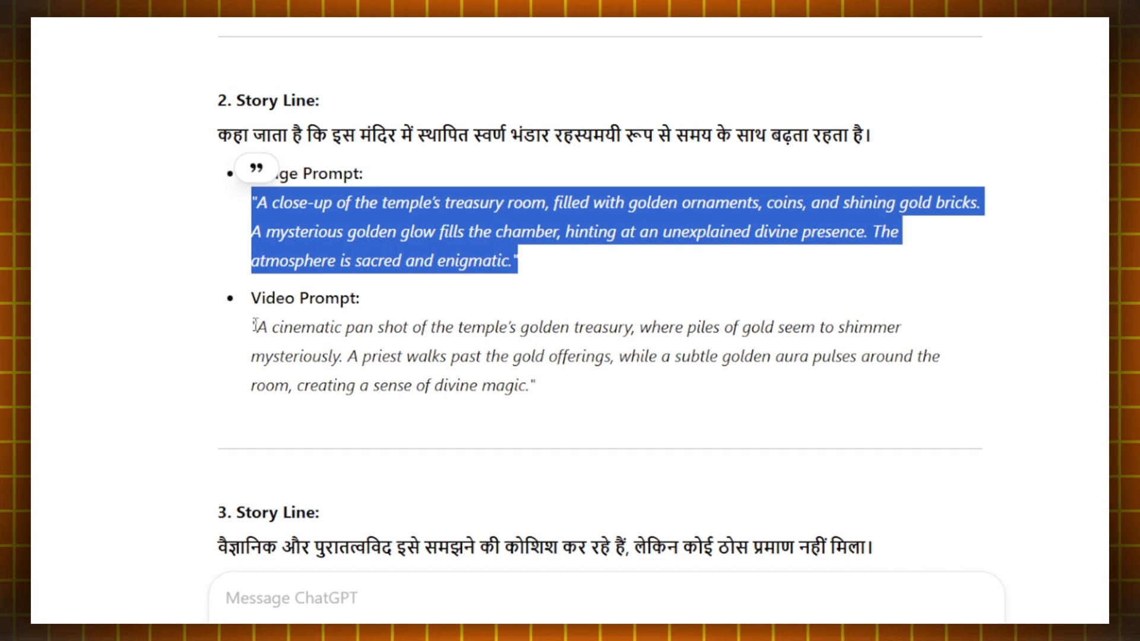
drag(255, 325, 596, 400)
scroll(426, 243, up, 10)
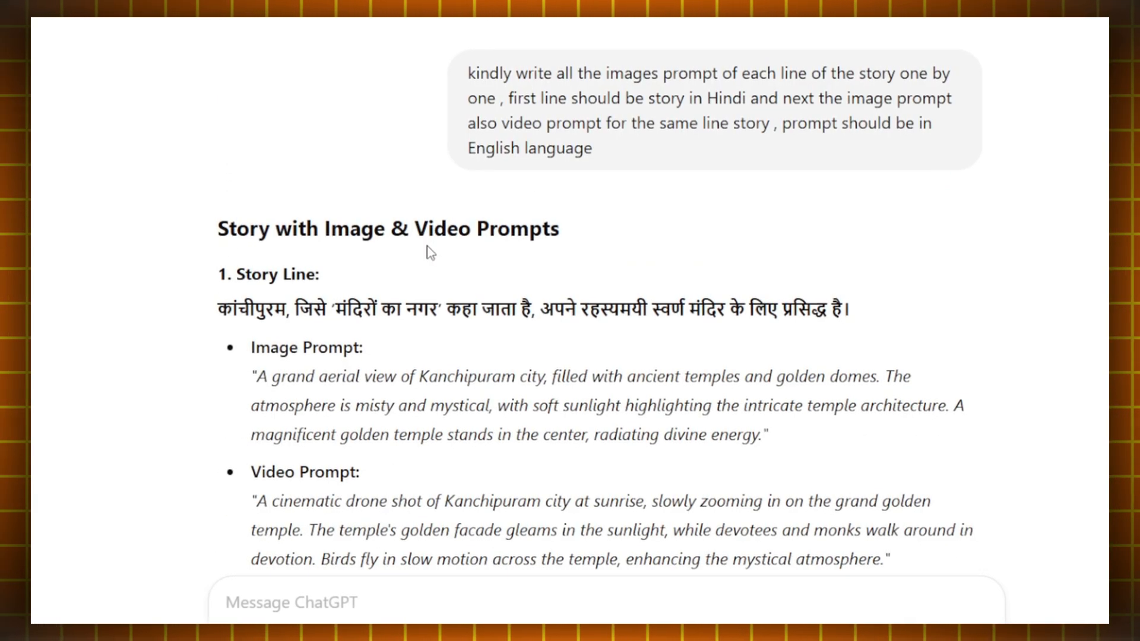
- Examine the image and video prompts for every story line through to the end, highlighting story line 7, and return to story line 1
scroll(427, 246, down, 15)
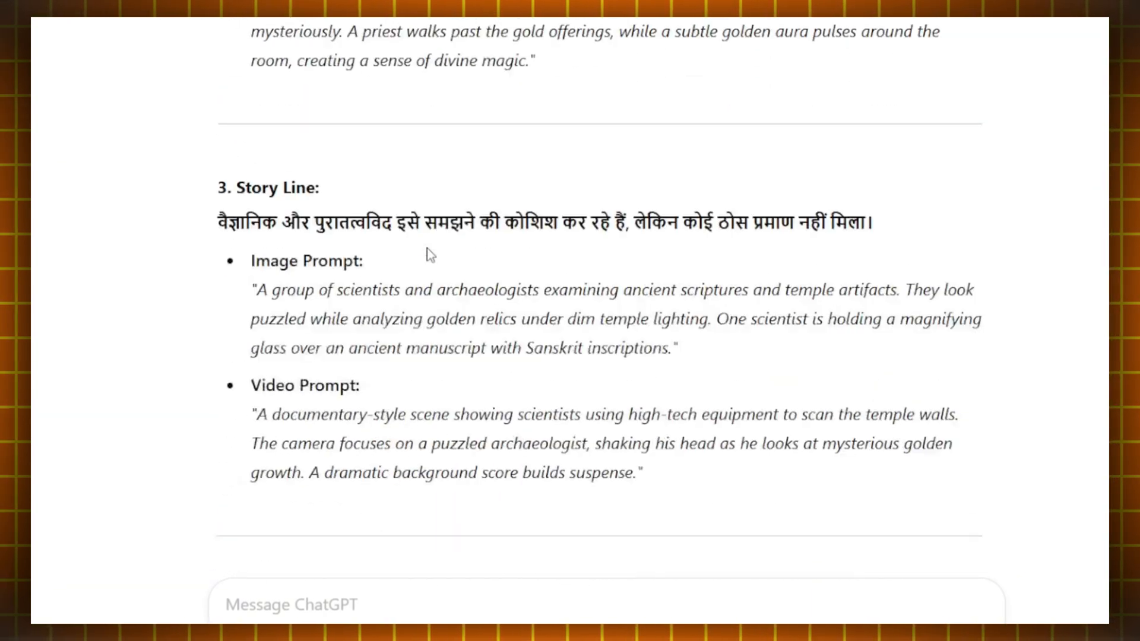
scroll(426, 248, down, 14)
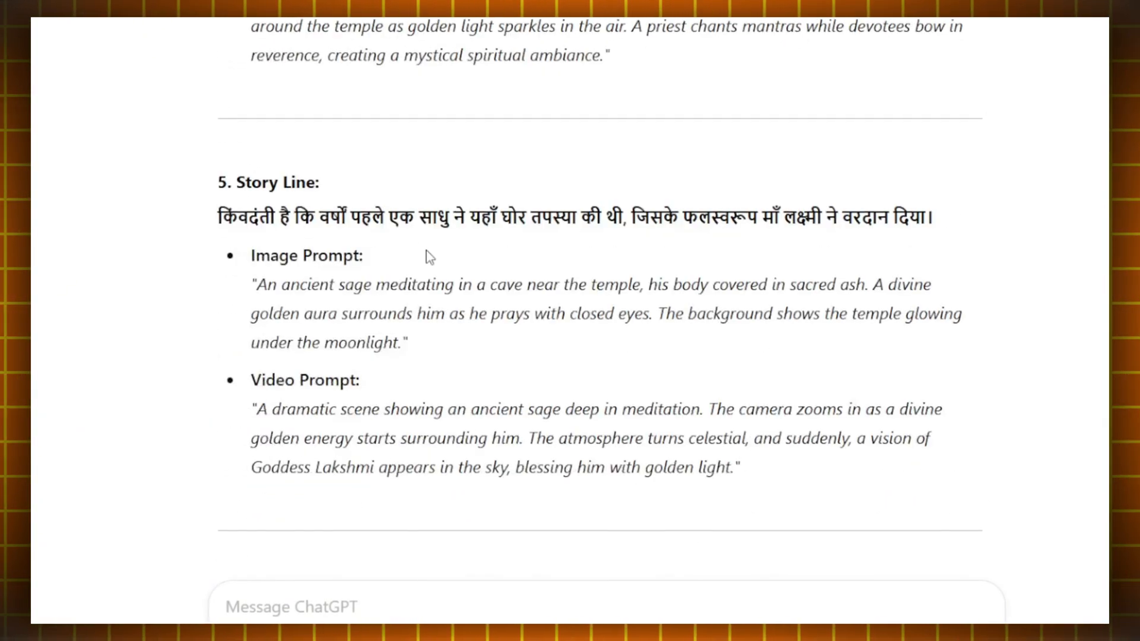
scroll(426, 250, down, 10)
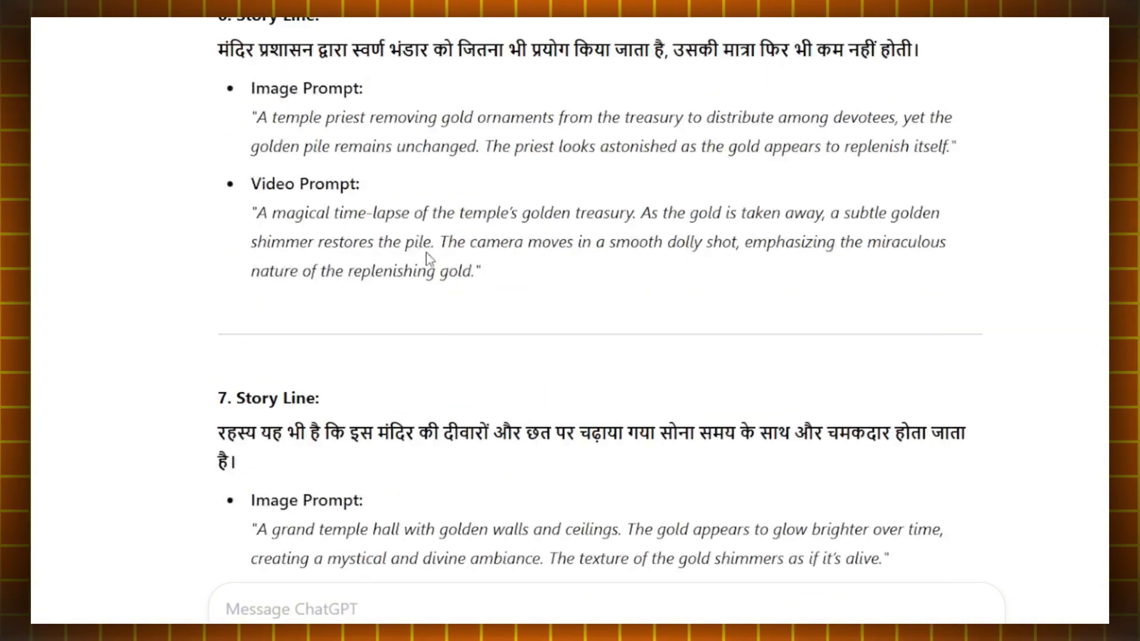
scroll(427, 261, down, 3)
drag(215, 275, 237, 295)
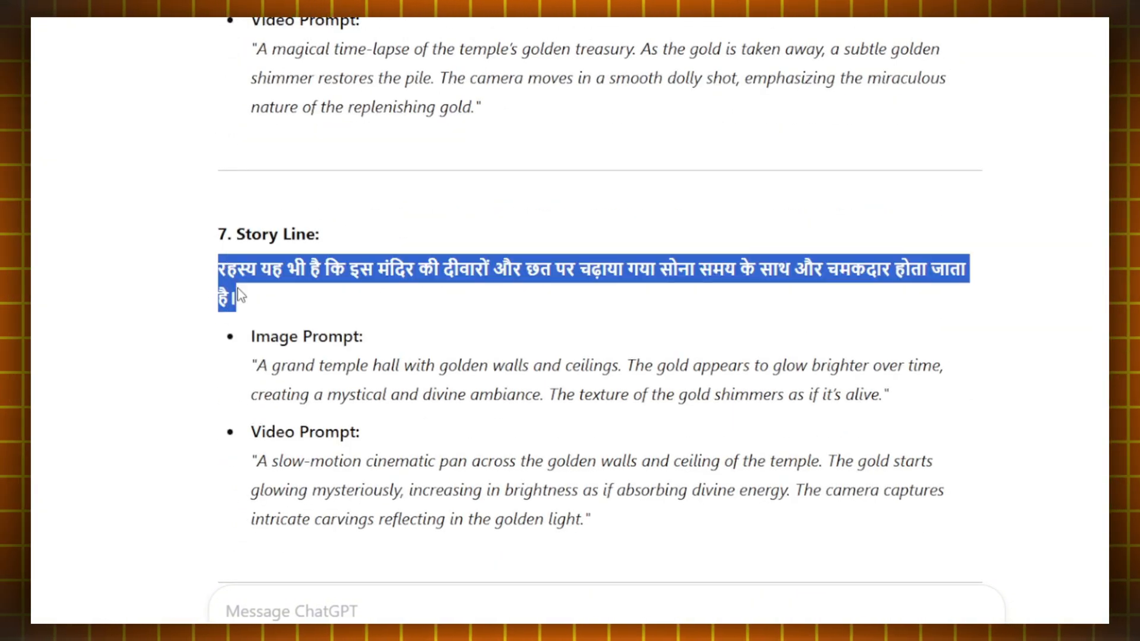
click(389, 303)
scroll(393, 306, down, 7)
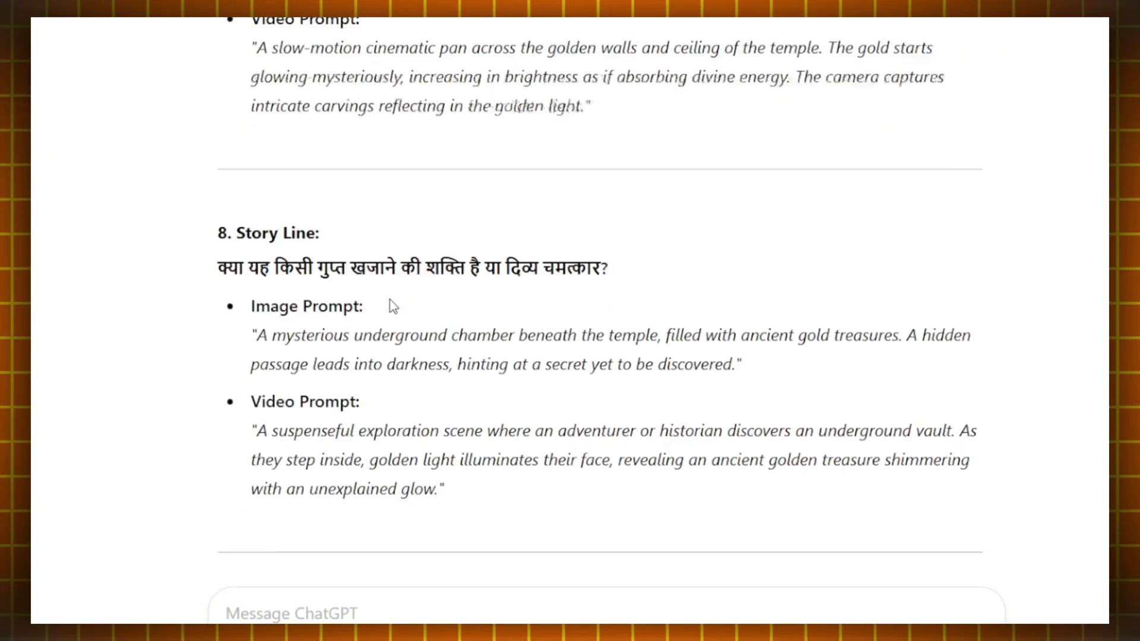
scroll(393, 306, down, 8)
drag(387, 280, 234, 229)
click(164, 255)
scroll(479, 349, up, 13)
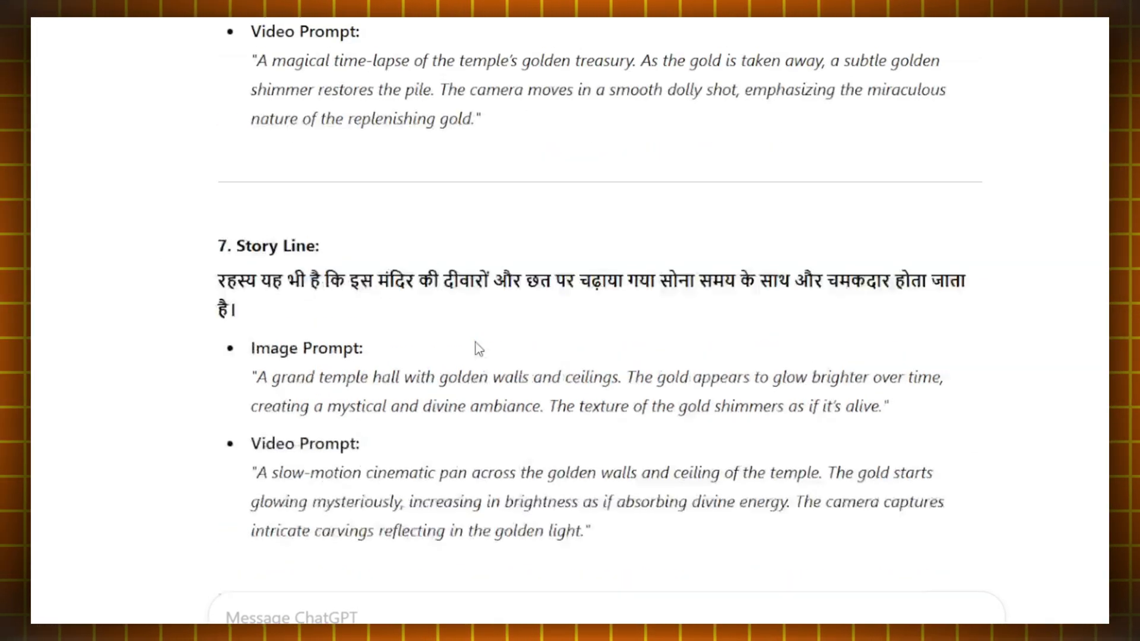
scroll(479, 349, up, 15)
scroll(478, 350, up, 15)
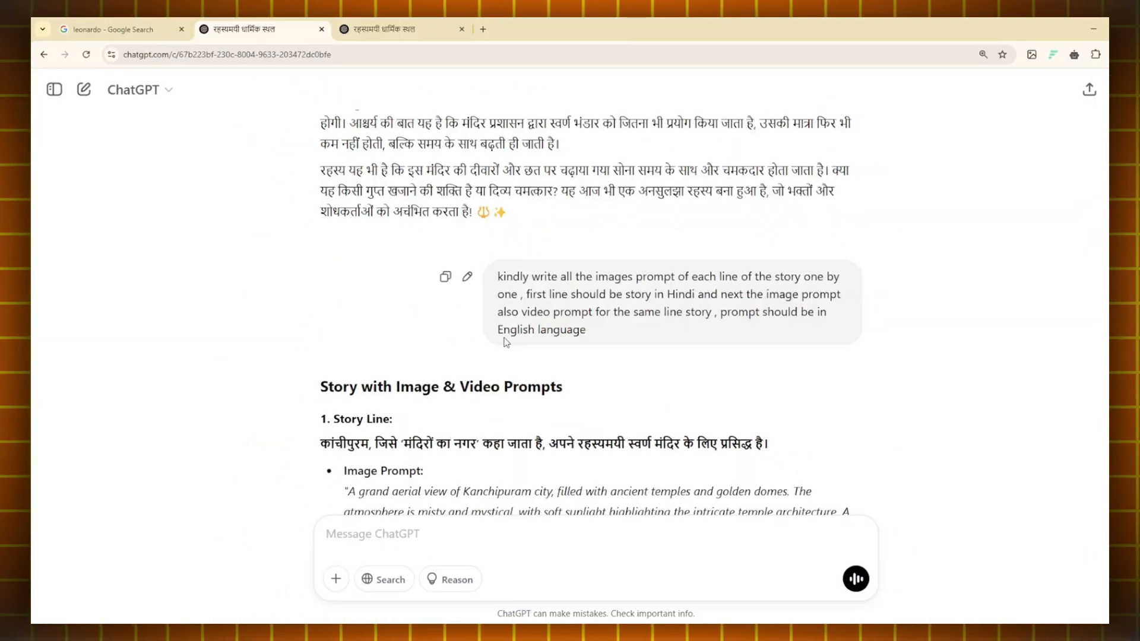
scroll(503, 342, down, 3)
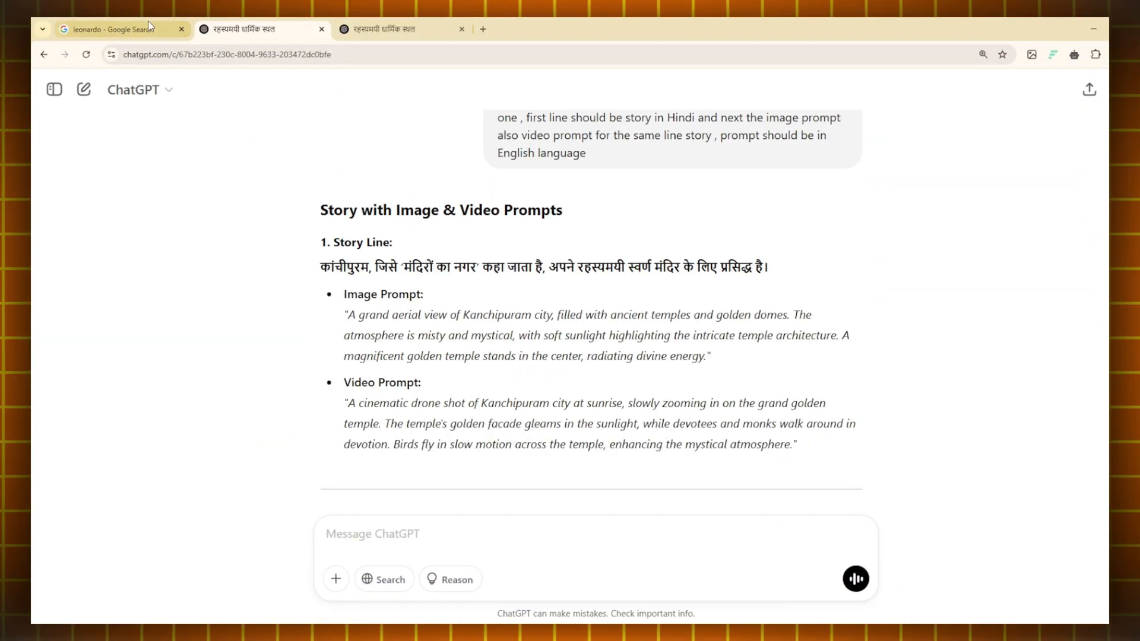
- Open the Leonardo.Ai website from the Google results, launch its app and open the Image Creation tool
click(130, 21)
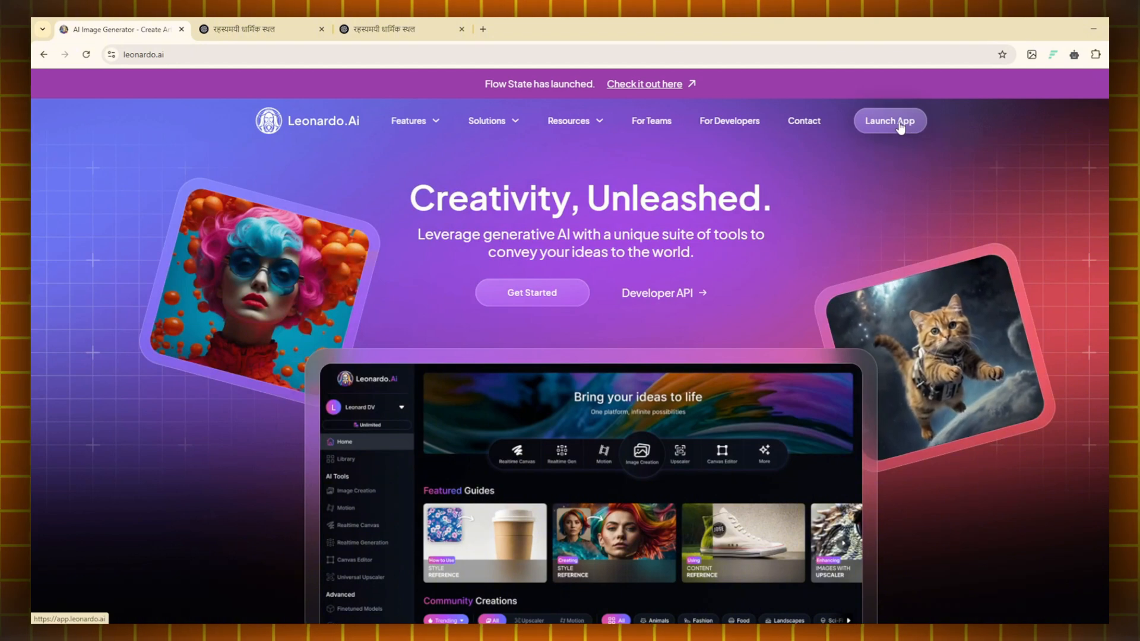
click(899, 126)
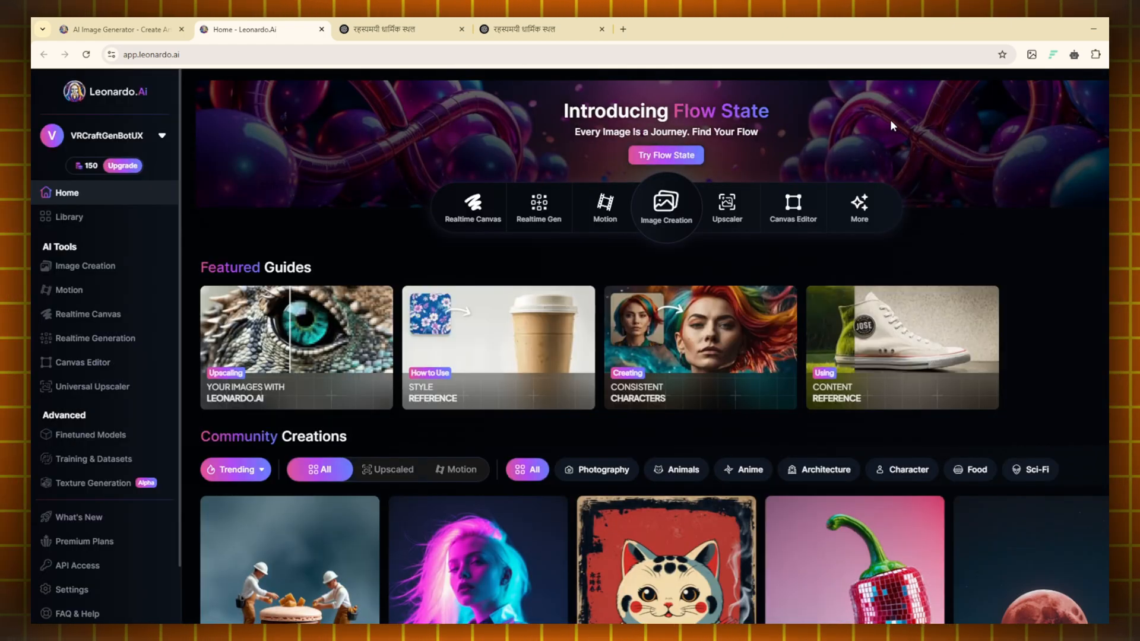
mouse_move(90, 169)
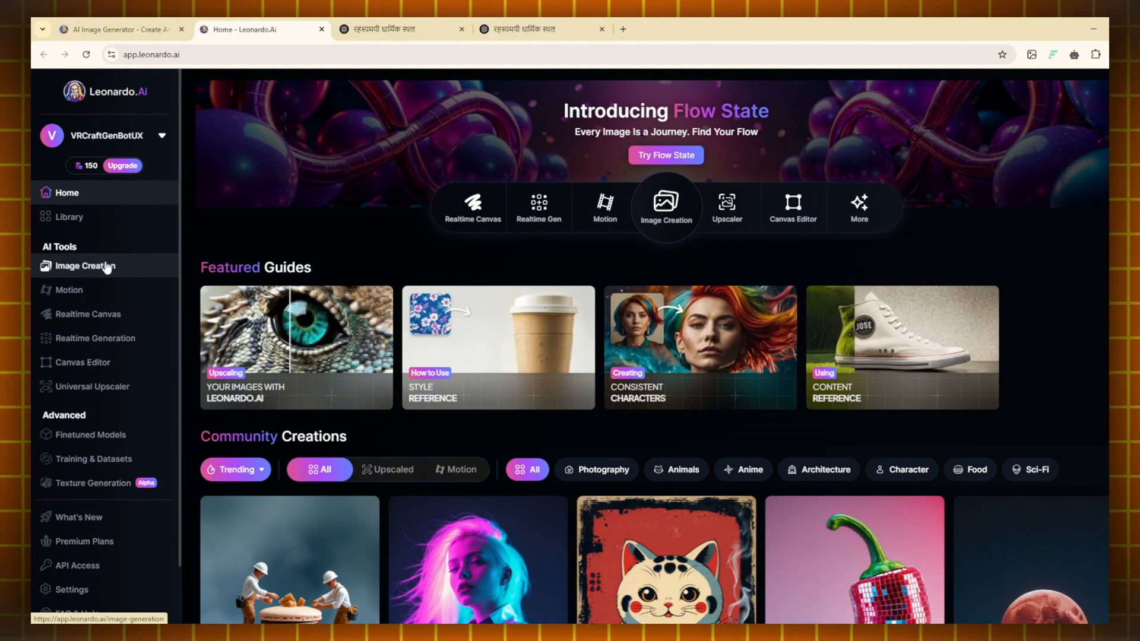
click(101, 267)
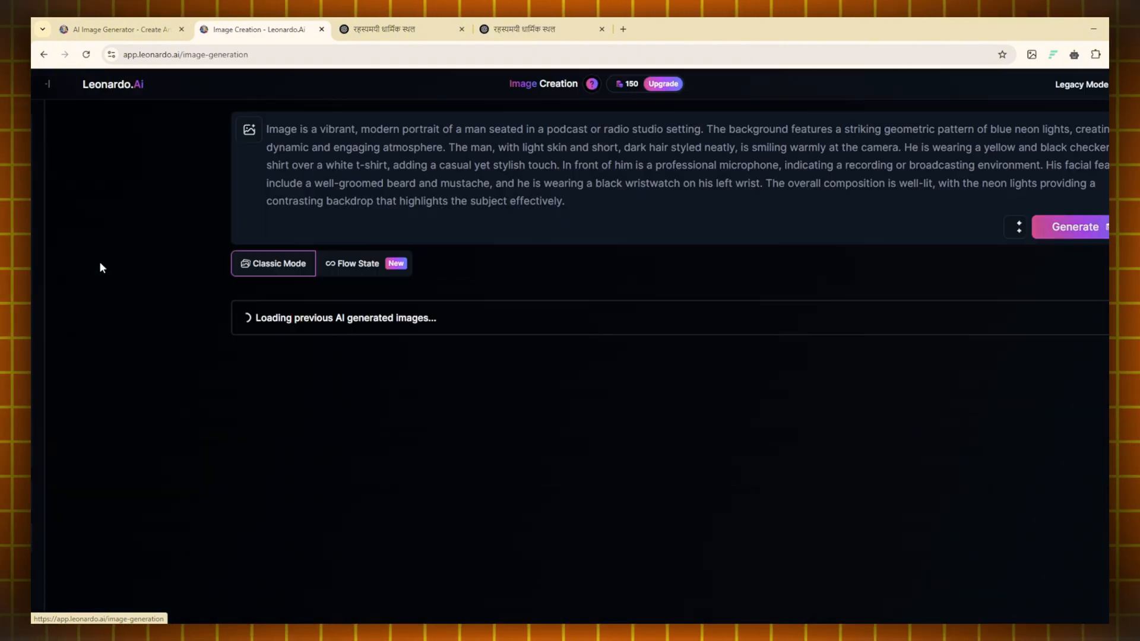
- Clear the existing podcast portrait prompt and copy the image prompt of story line 1 from the ChatGPT conversation
drag(593, 209, 332, 100)
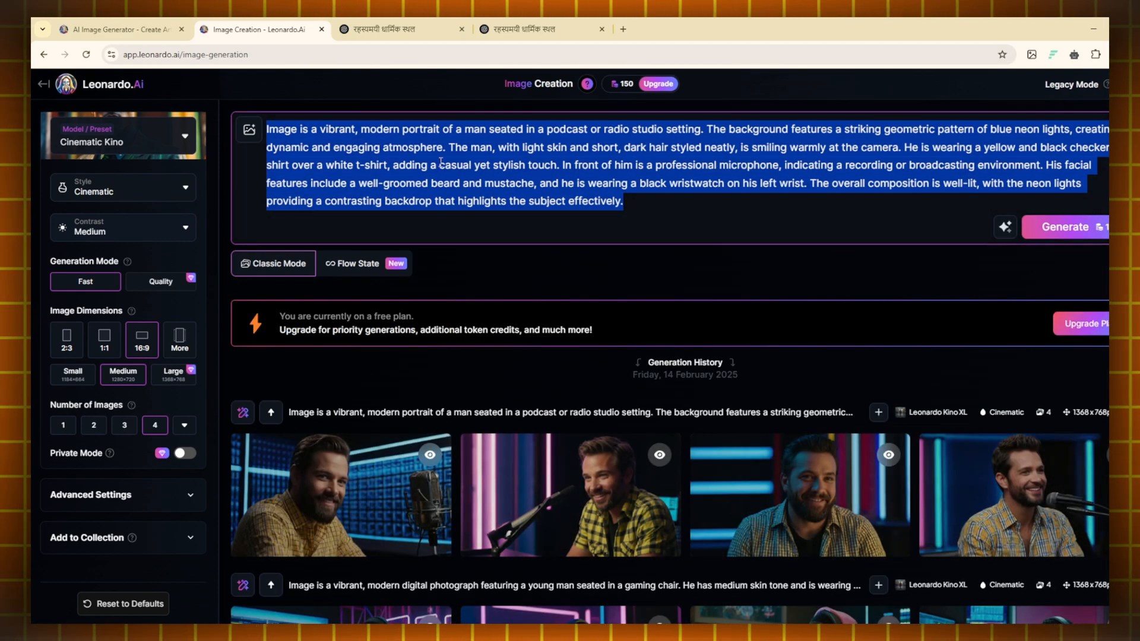
key(ctrl+Tab)
drag(344, 316, 697, 355)
right_click(700, 350)
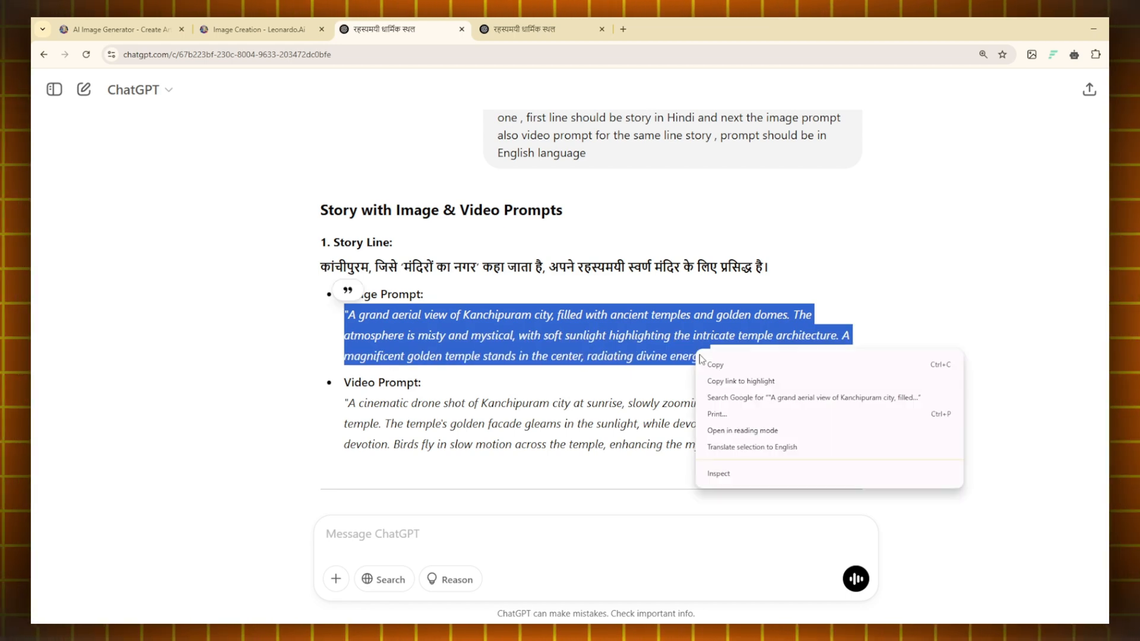
click(715, 363)
- Paste the Kanchipuram aerial view prompt into Leonardo.Ai and generate the images with the Cinematic Kino preset
click(256, 29)
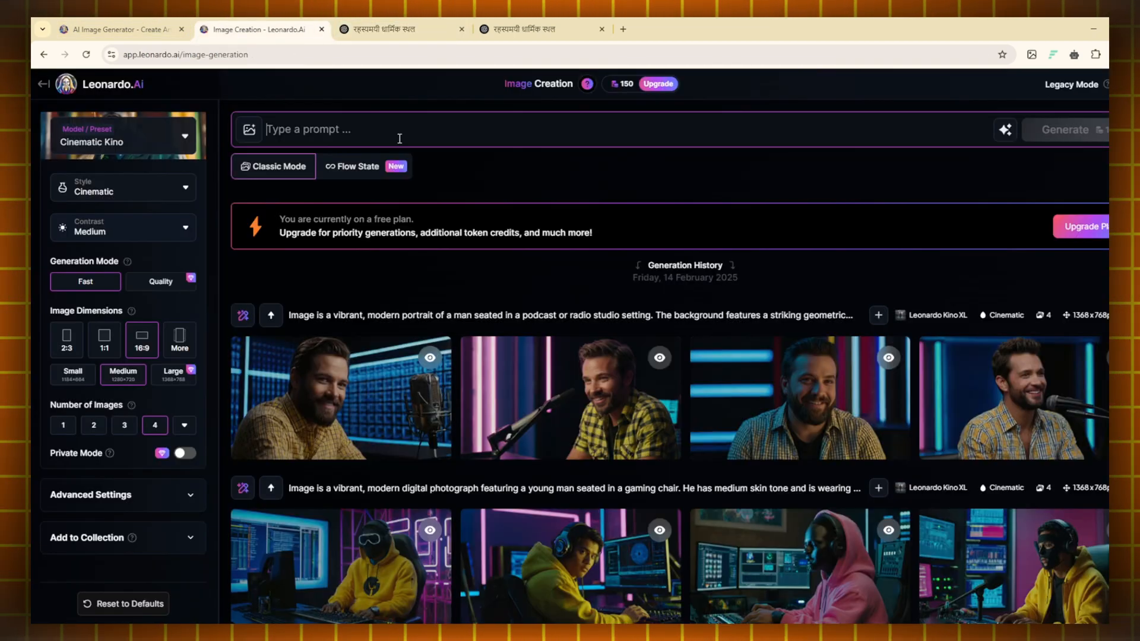
right_click(400, 136)
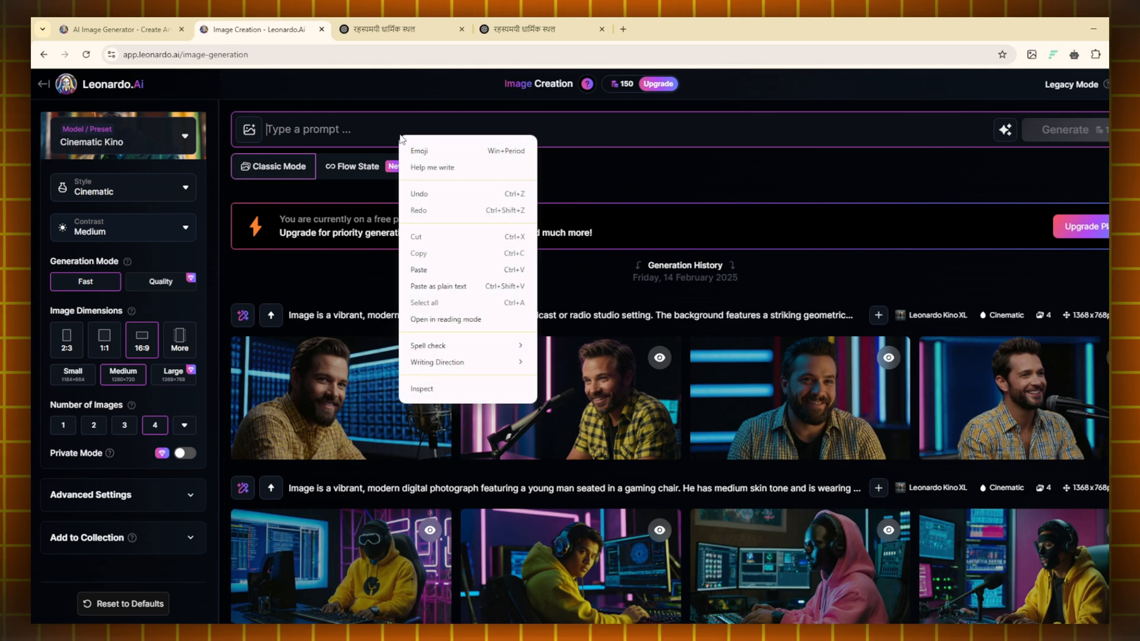
click(435, 270)
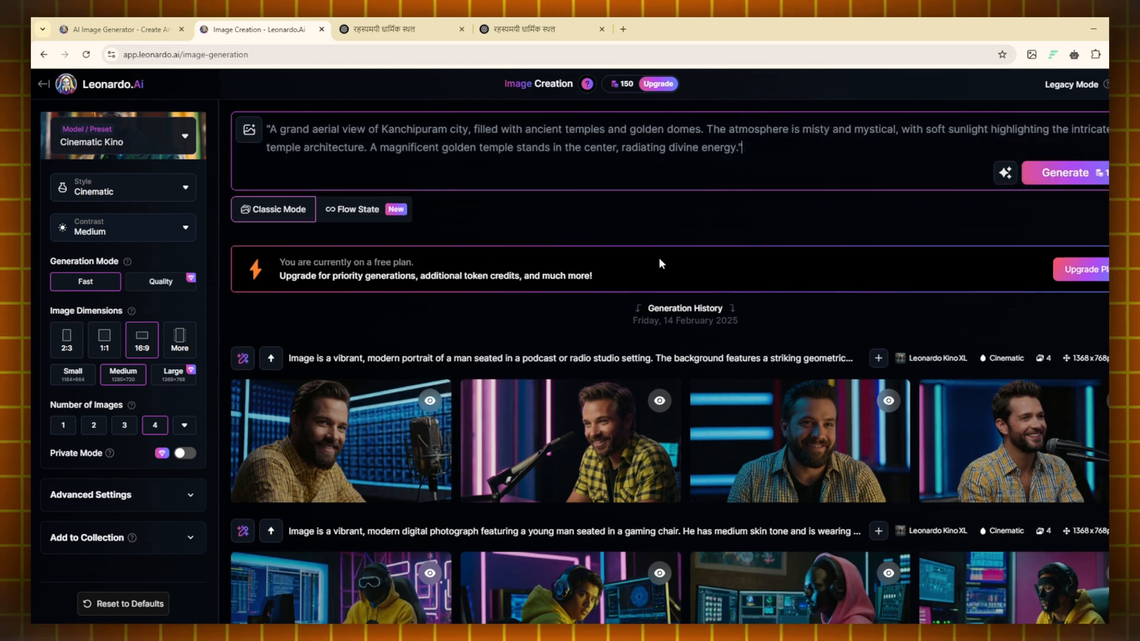
click(1083, 181)
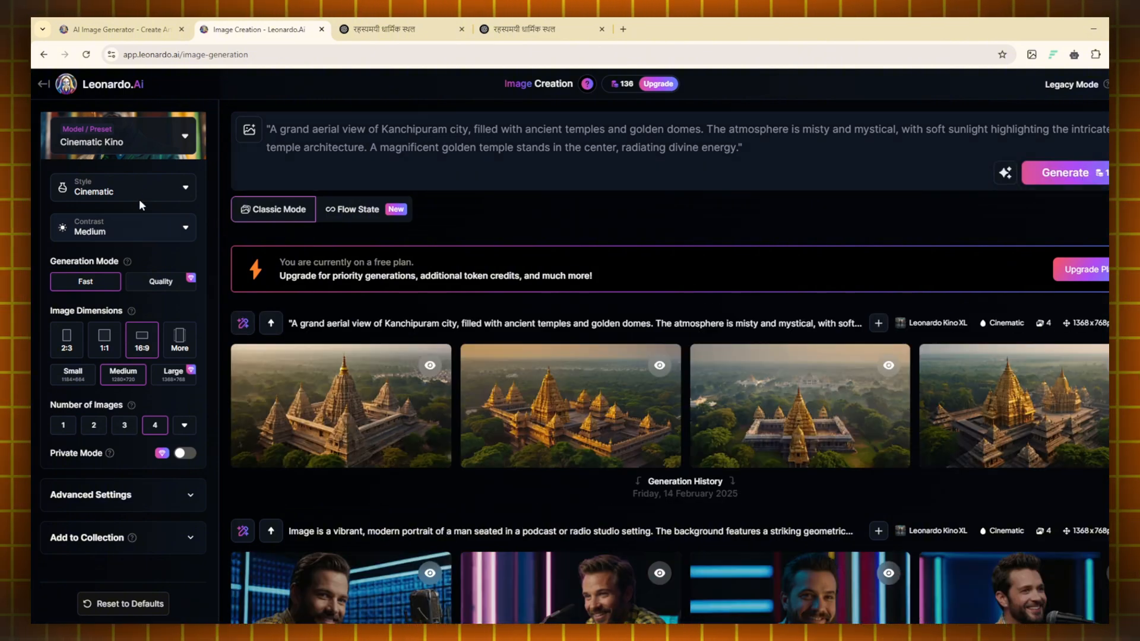
- Regenerate the Kanchipuram images with the Flux Schnell model and preview the first new result
click(186, 137)
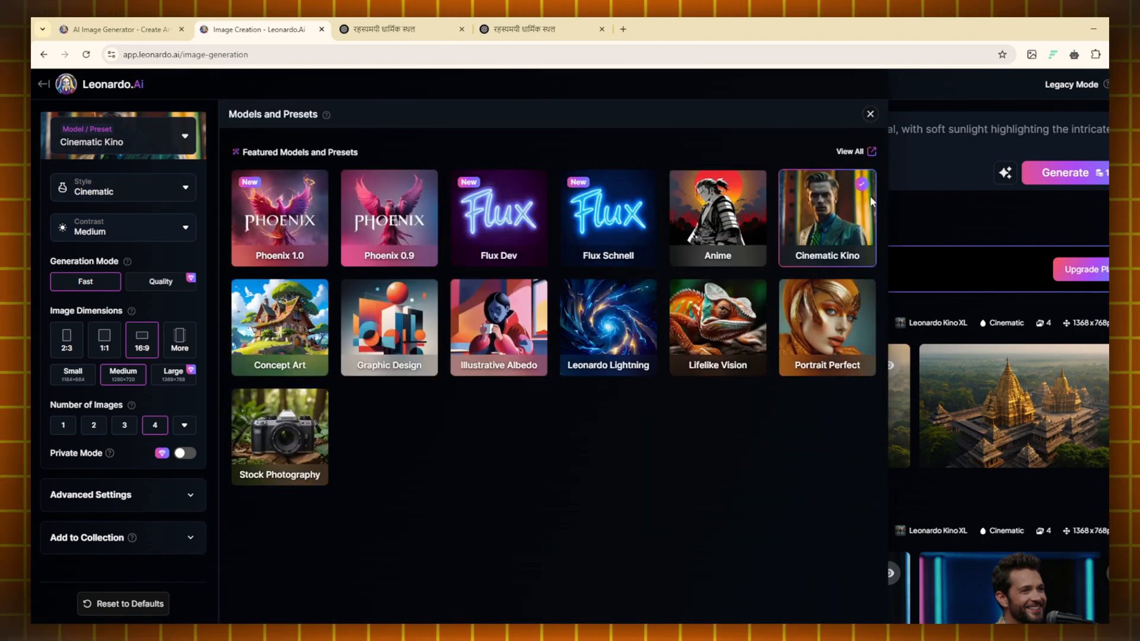
click(605, 220)
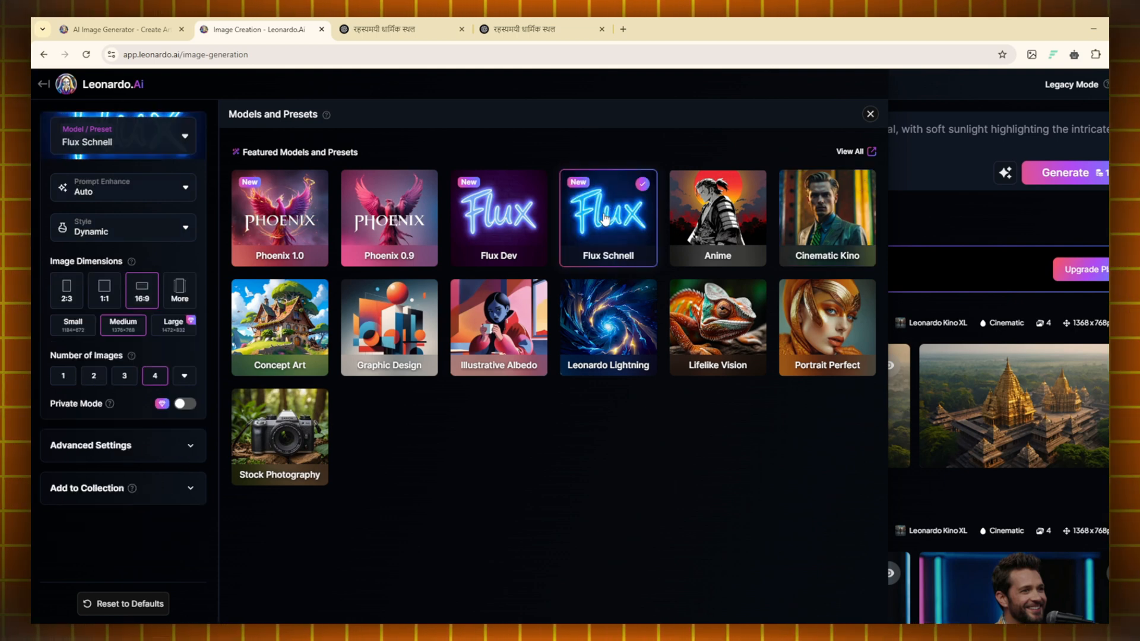
click(870, 115)
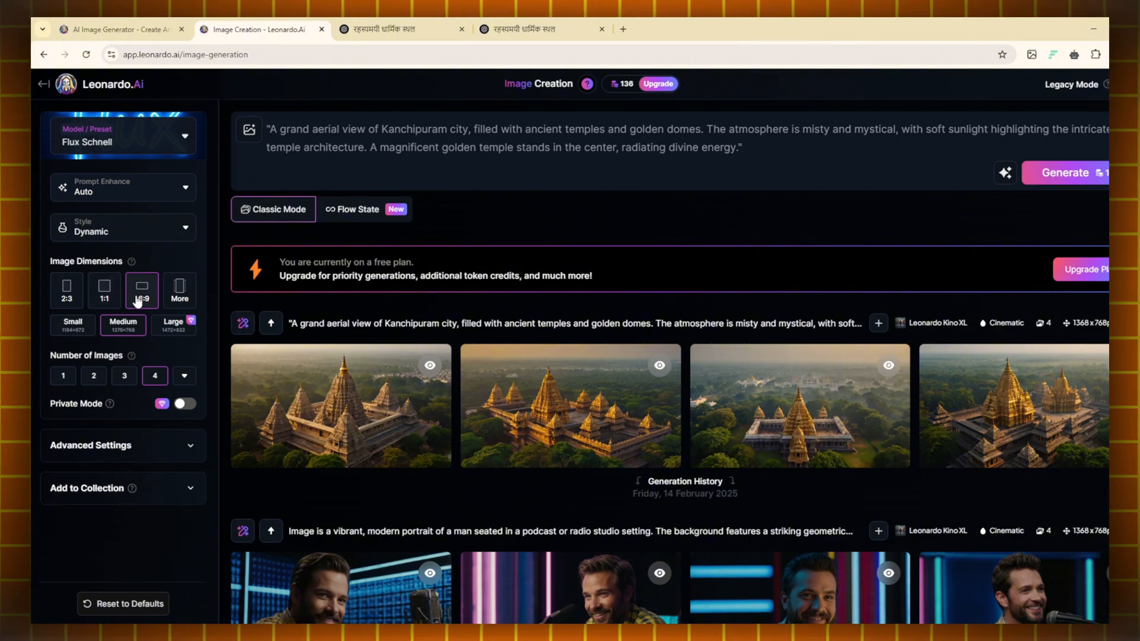
click(1100, 178)
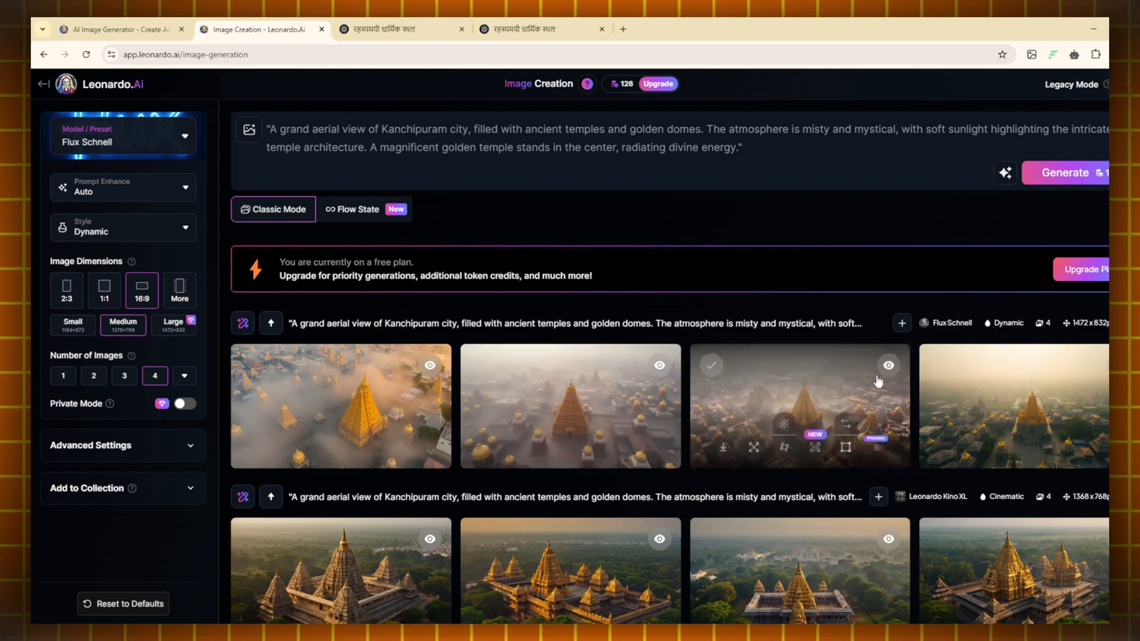
click(351, 395)
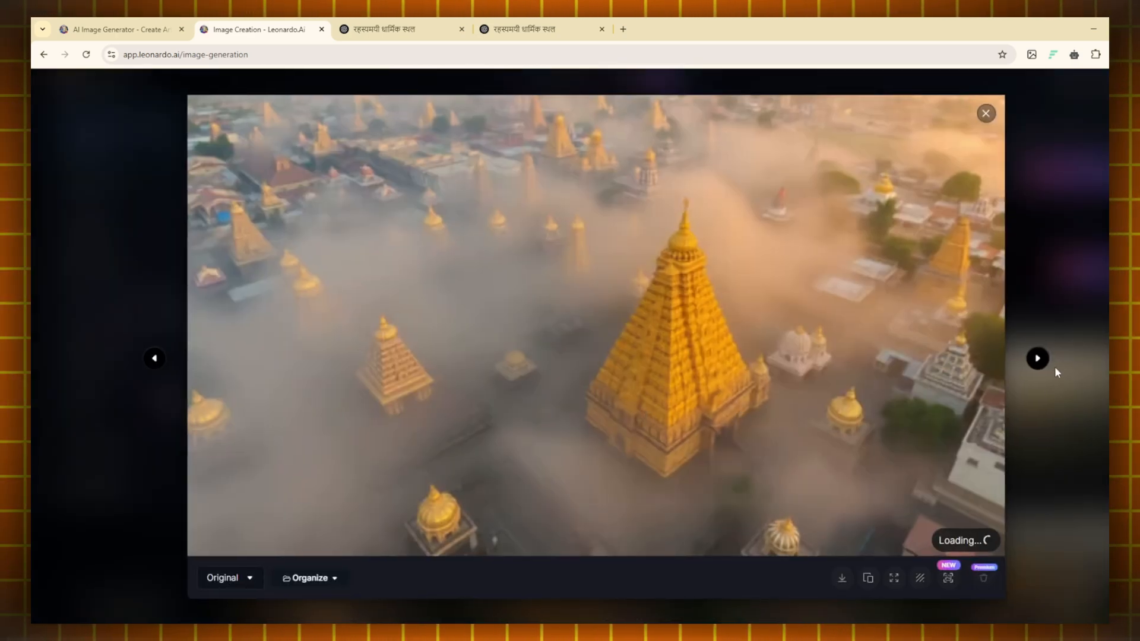
key(Escape)
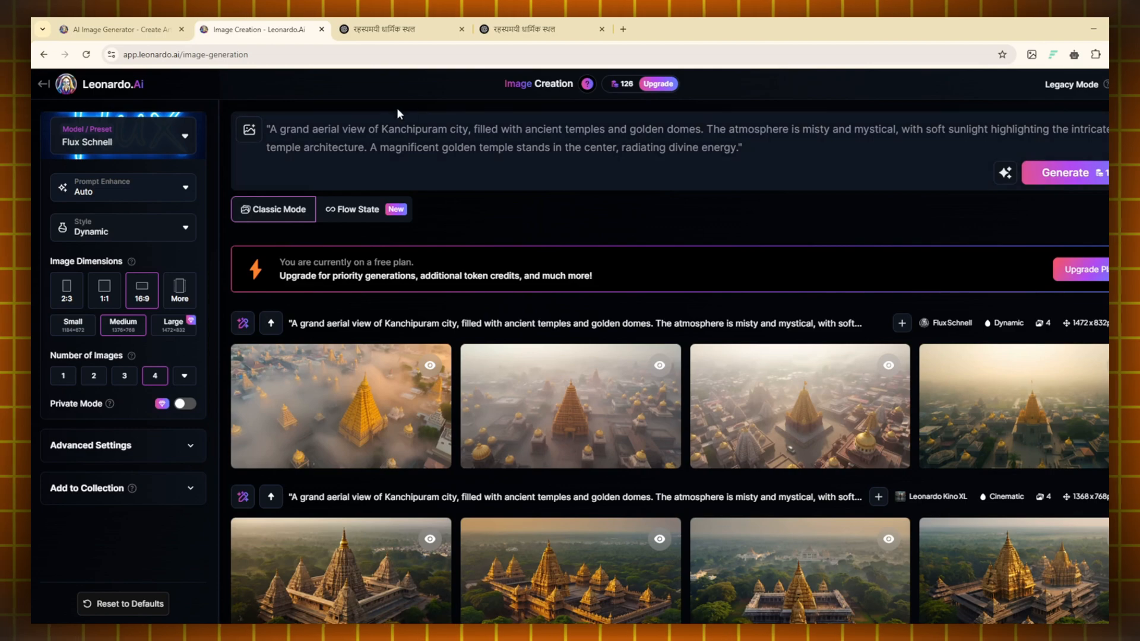
- Switch to ChatGPT and copy the image prompt of story line 2 about the temple's treasury room
click(414, 32)
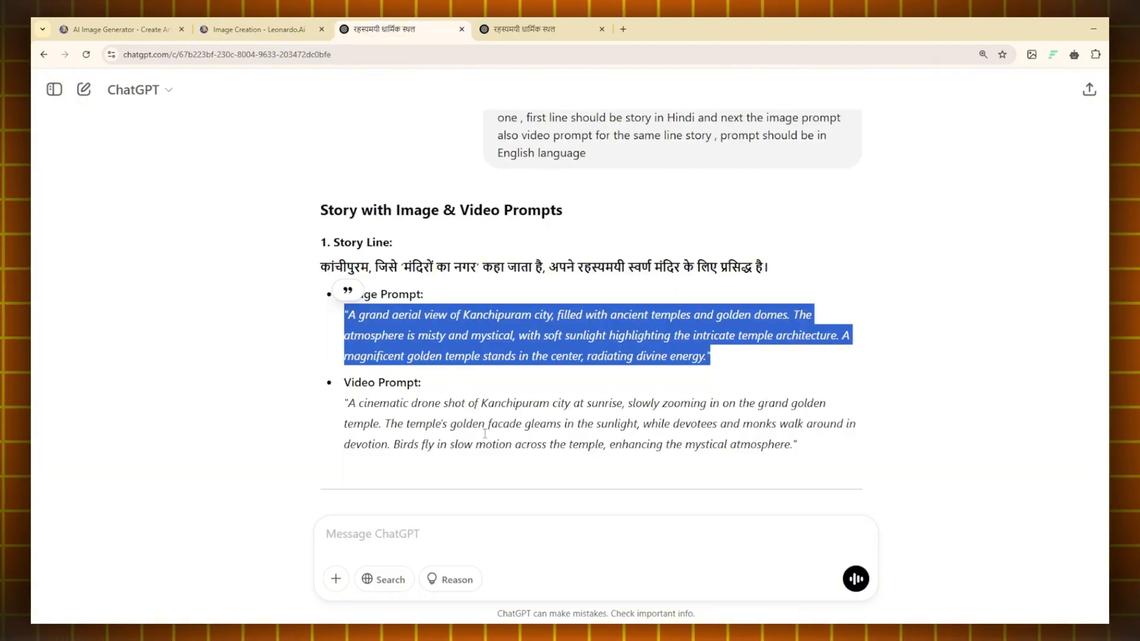
scroll(500, 407, up, 4)
scroll(500, 406, down, 2)
triple_click(500, 450)
- Replace the Kanchipuram prompt in Leonardo.Ai with the copied treasury room prompt and generate the images
click(258, 29)
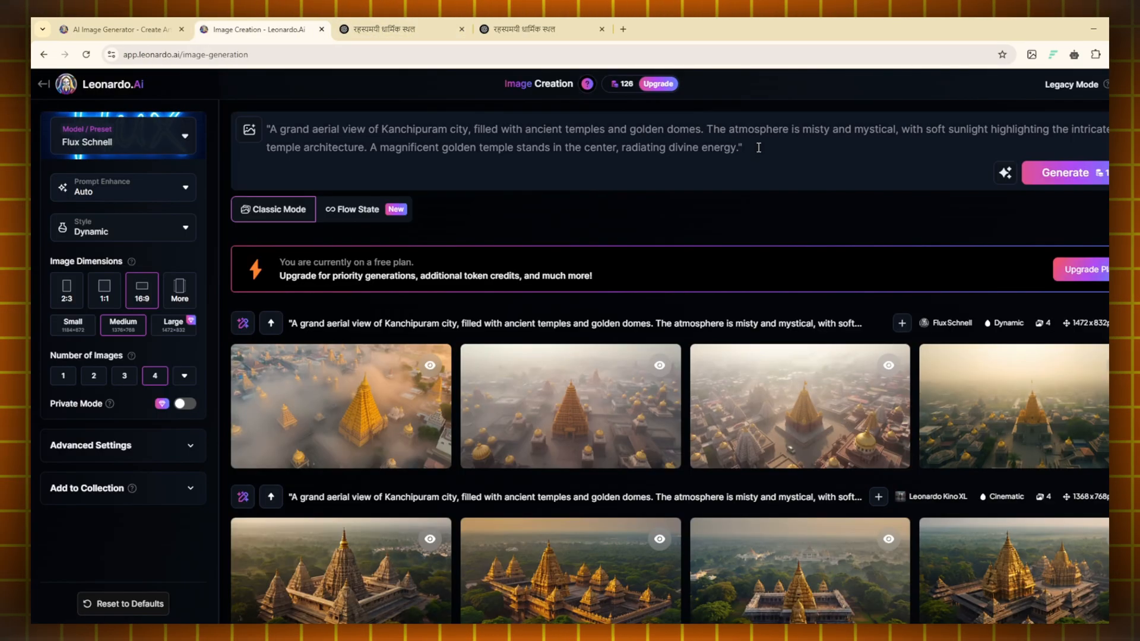
drag(743, 147, 263, 115)
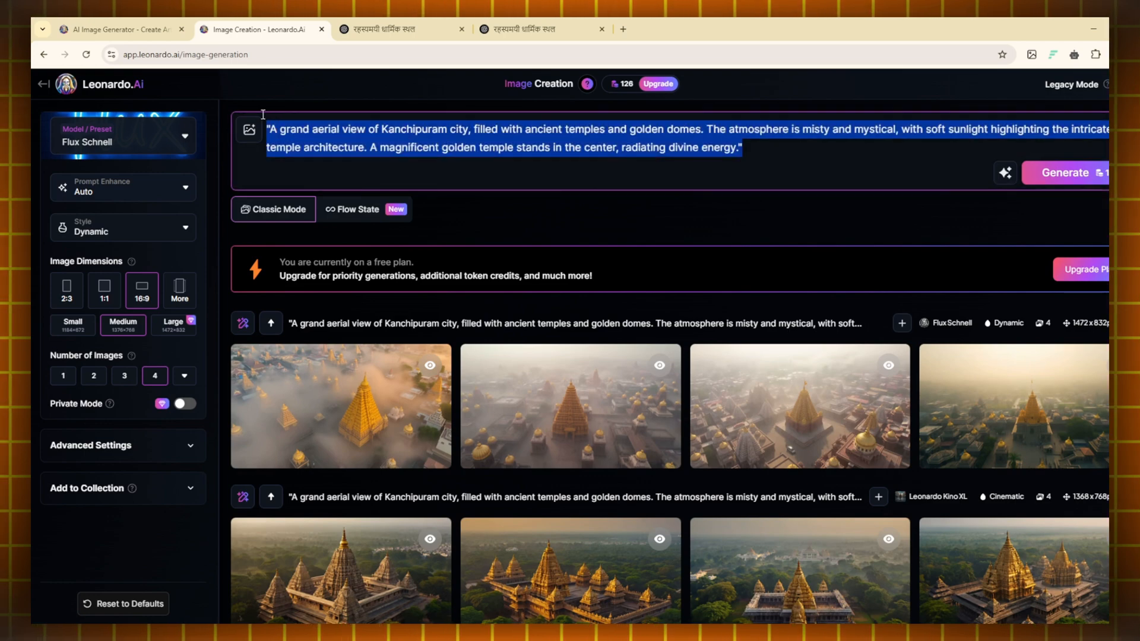
right_click(342, 156)
click(382, 248)
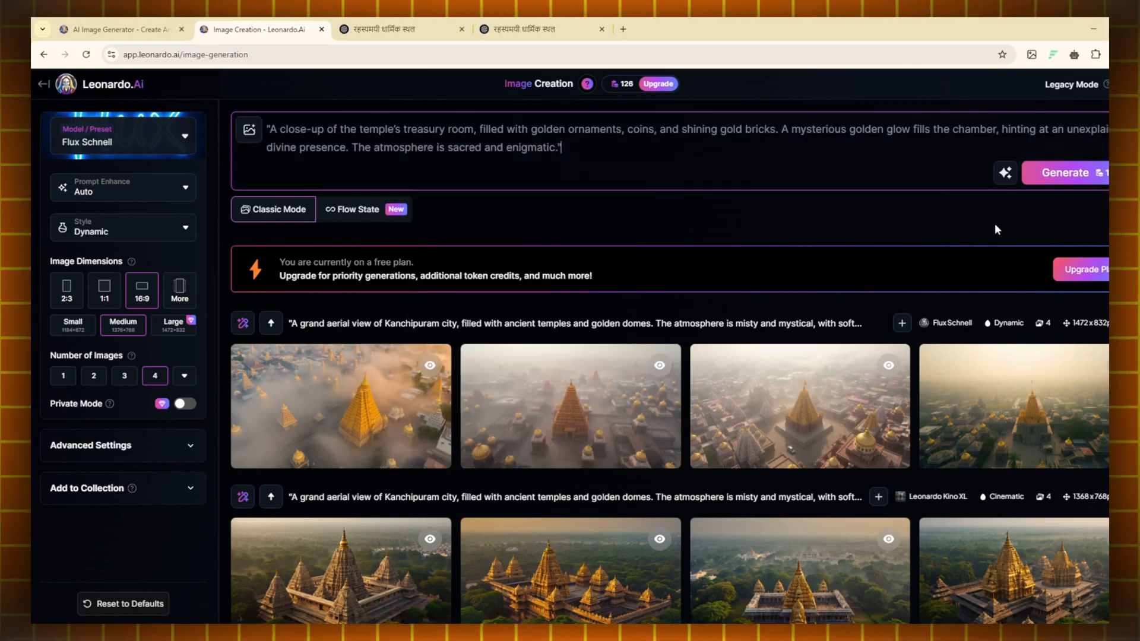
click(1098, 178)
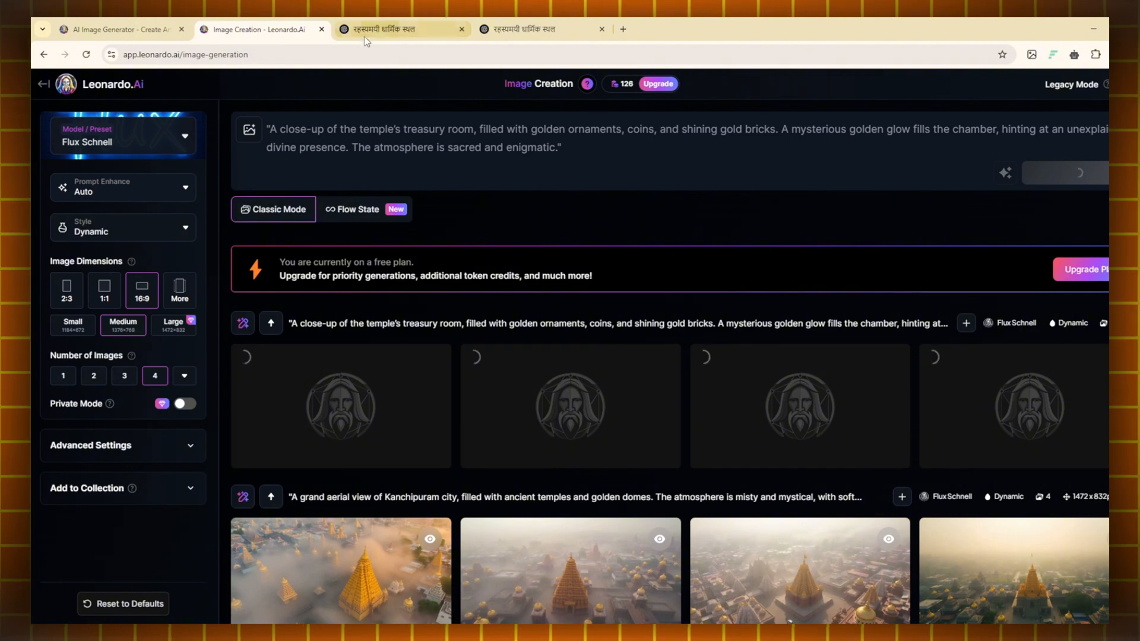
- Switch to ChatGPT and copy the image prompt of story line 3 about scientists and archaeologists
click(366, 37)
scroll(435, 371, down, 3)
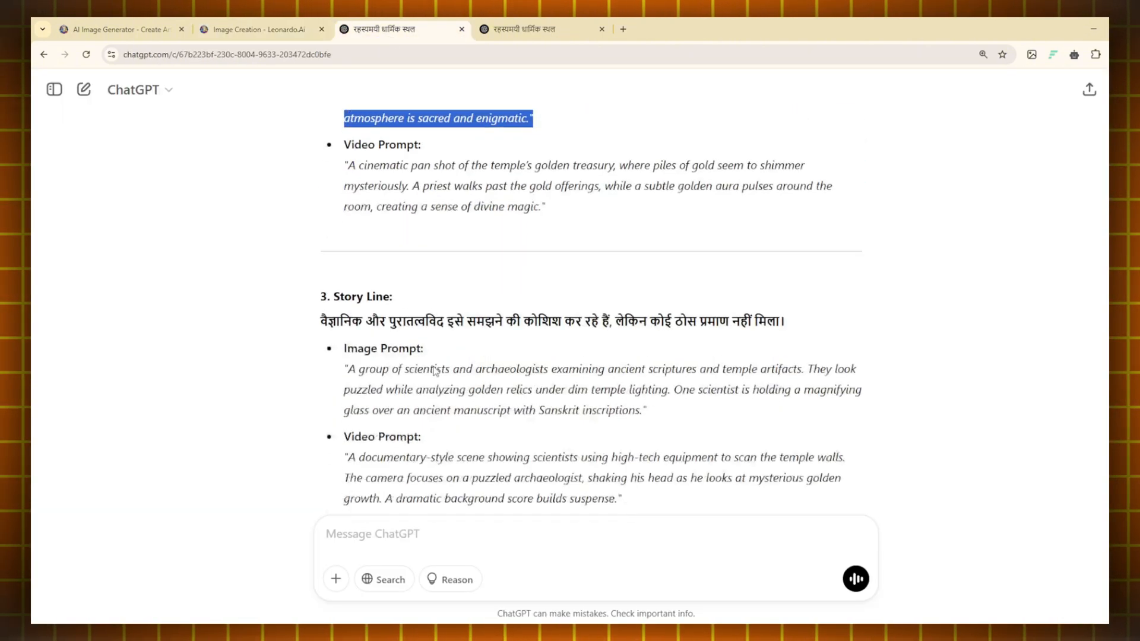
scroll(435, 371, down, 1)
drag(344, 311, 657, 356)
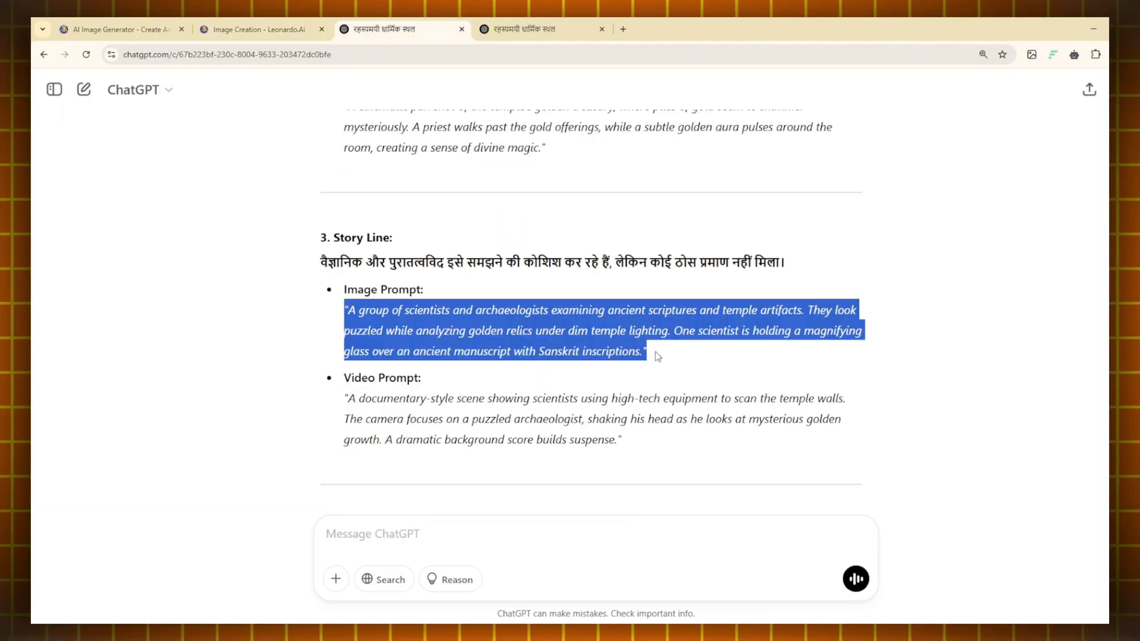
right_click(627, 349)
click(647, 366)
- Switch back to Leonardo.Ai and select the entire treasury room prompt
click(259, 29)
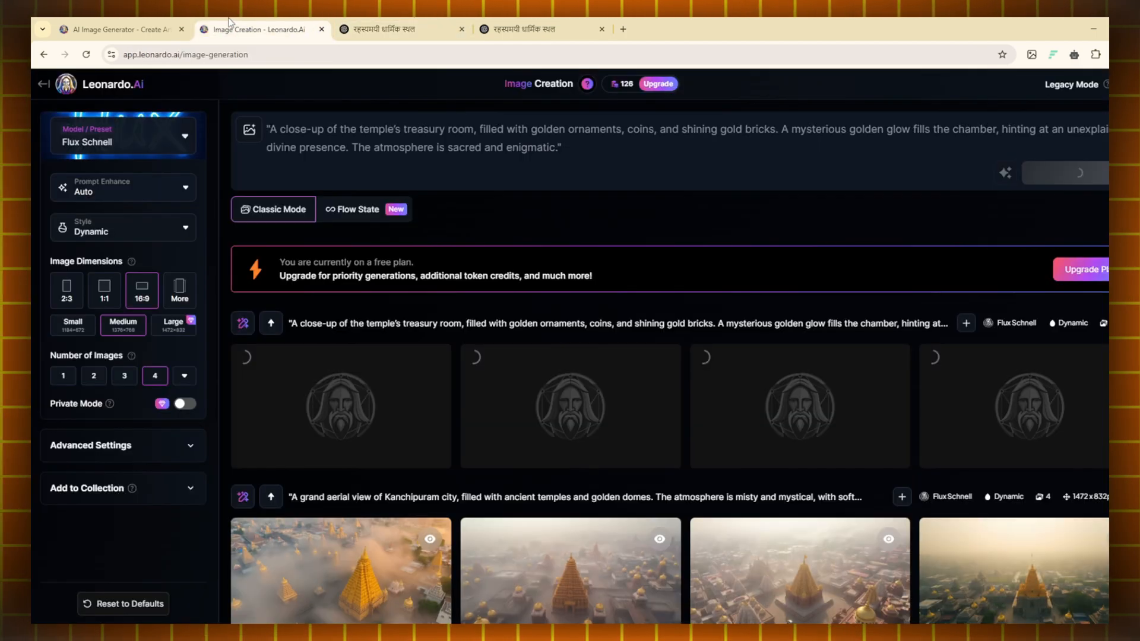
drag(561, 148, 382, 120)
drag(238, 127, 239, 131)
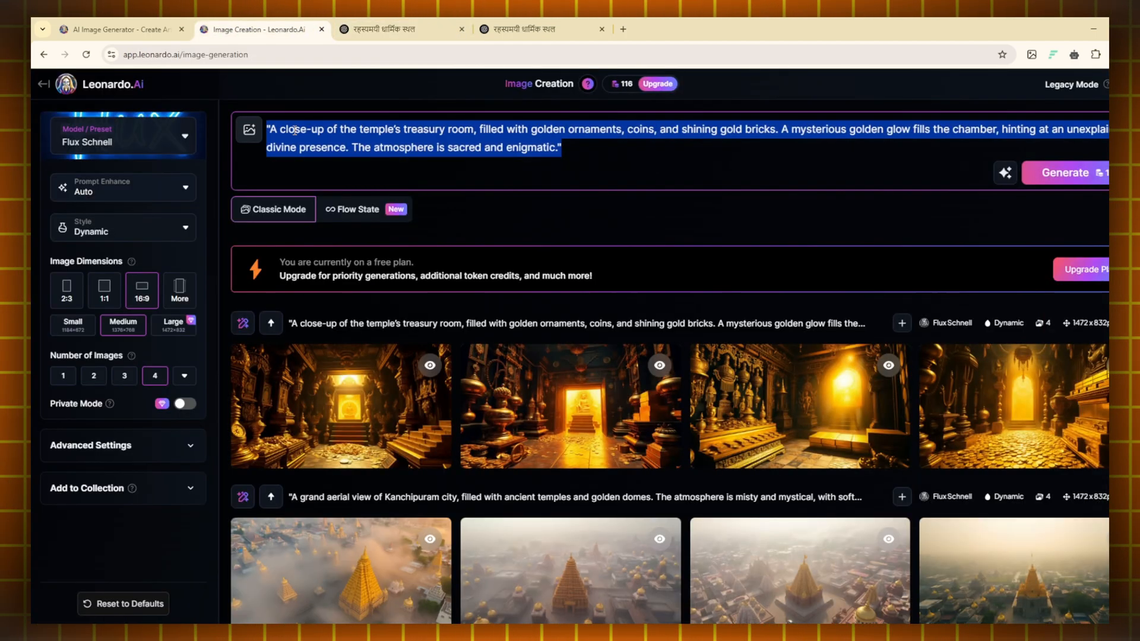
- Switch to ChatGPT and copy the image prompt of story line 4 about the devoted Hindu priest
click(382, 27)
scroll(486, 377, down, 4)
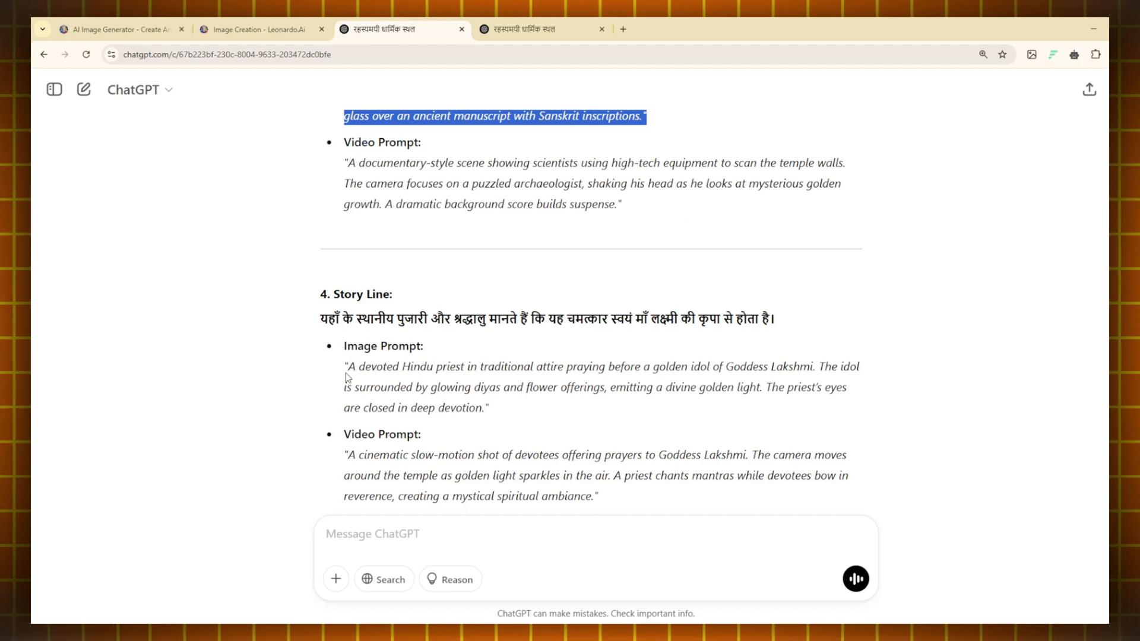
drag(343, 368, 509, 414)
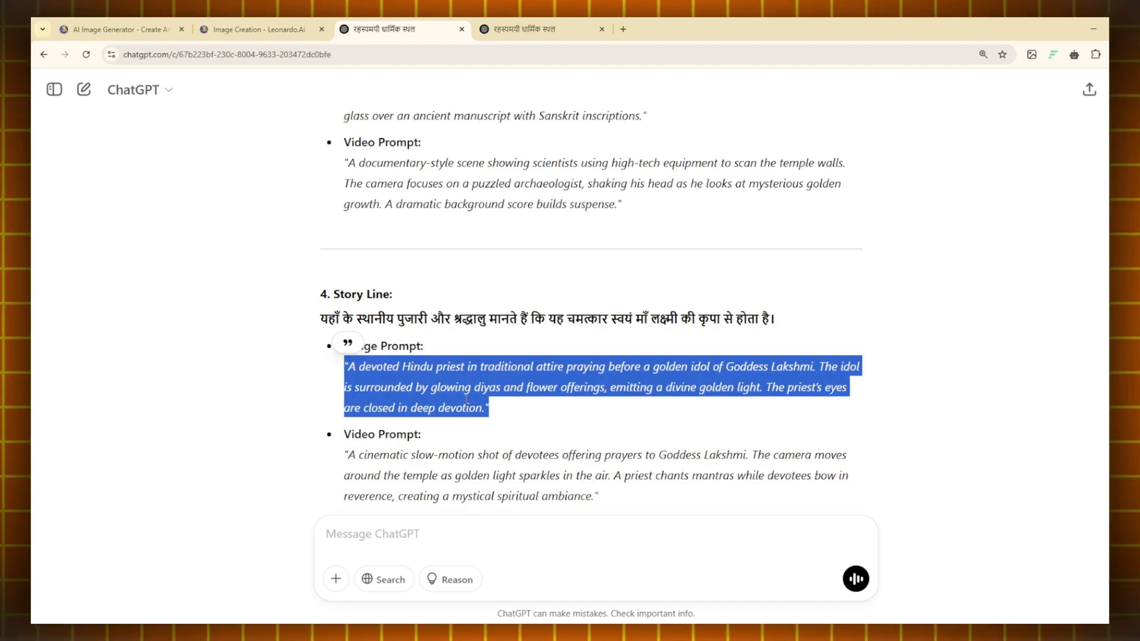
- Replace the scientists and archaeologists prompt in Leonardo.Ai with the copied Hindu priest prompt and generate the images
click(242, 24)
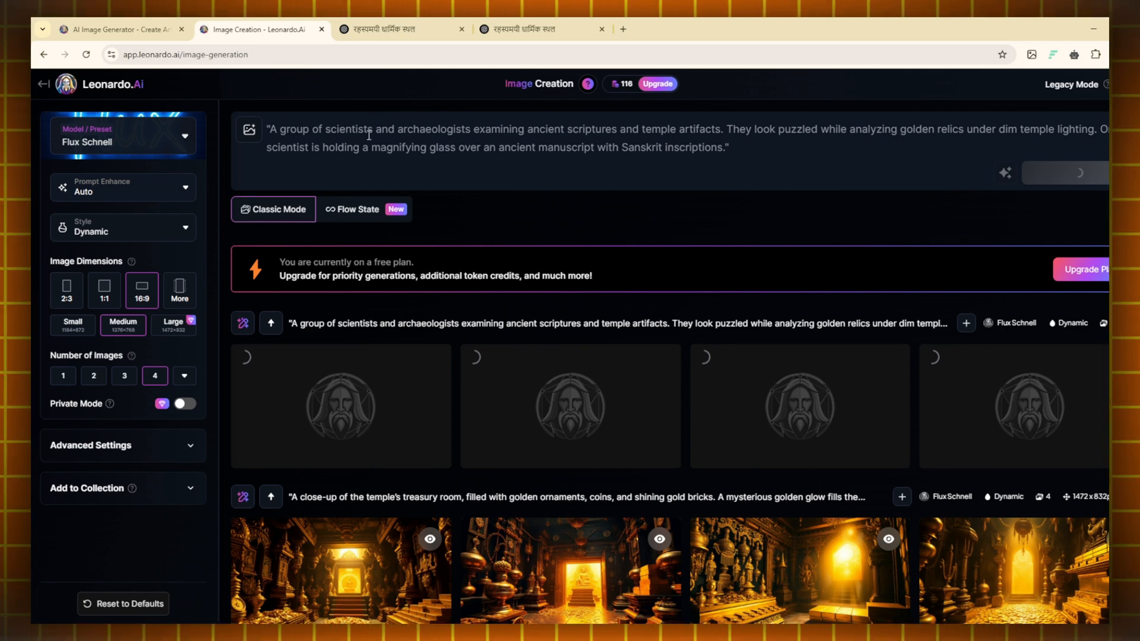
key(ctrl+a)
key(ctrl+v)
key(ctrl+Return)
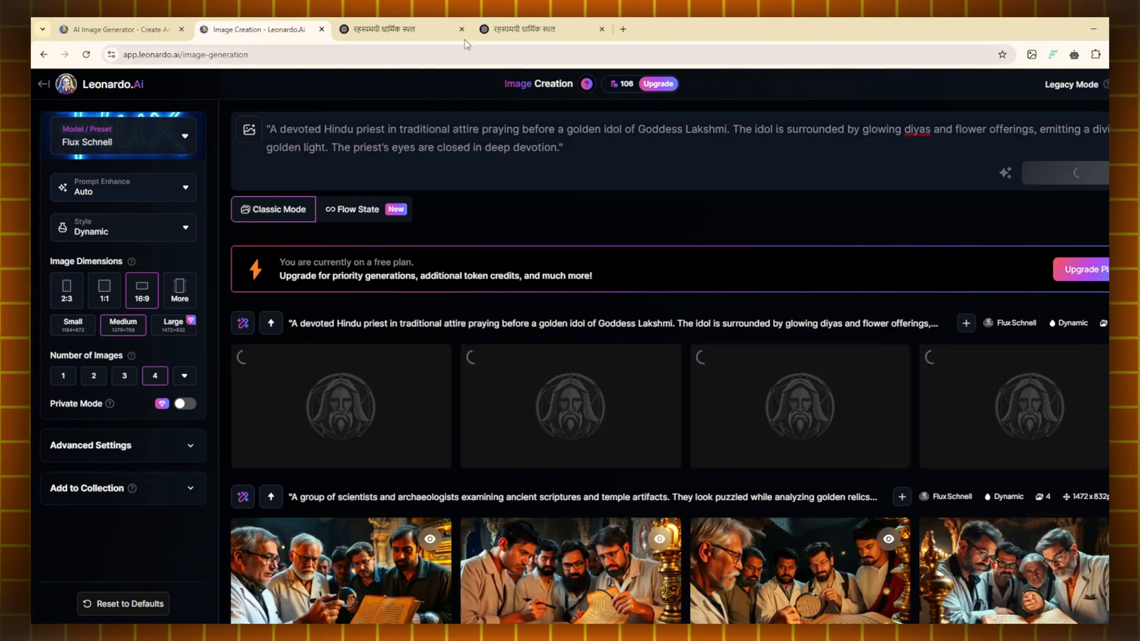
- Generate images in Leonardo.Ai from ChatGPT's ancient sage prompt and return to ChatGPT for the next story line's image prompt
click(371, 22)
scroll(680, 392, down, 2)
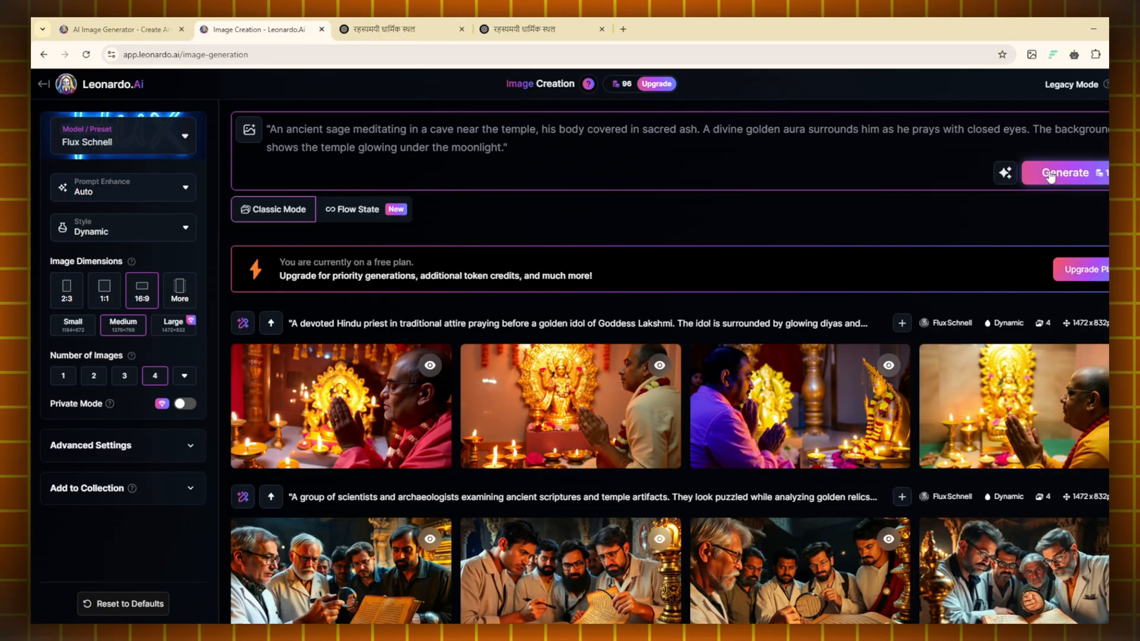
click(1069, 178)
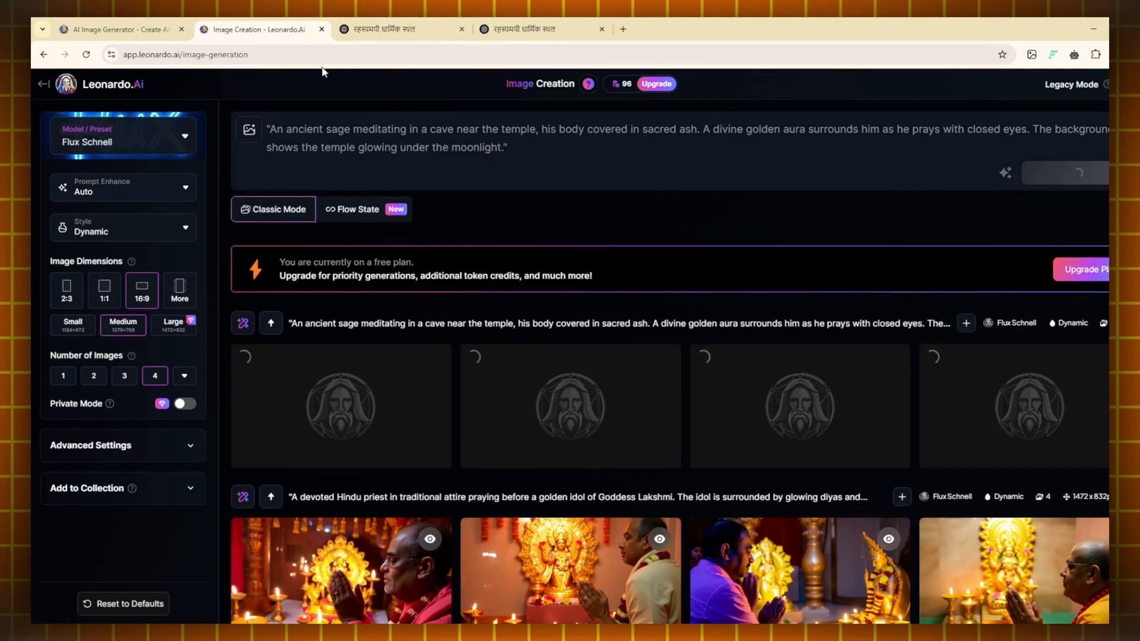
click(384, 28)
scroll(438, 371, down, 5)
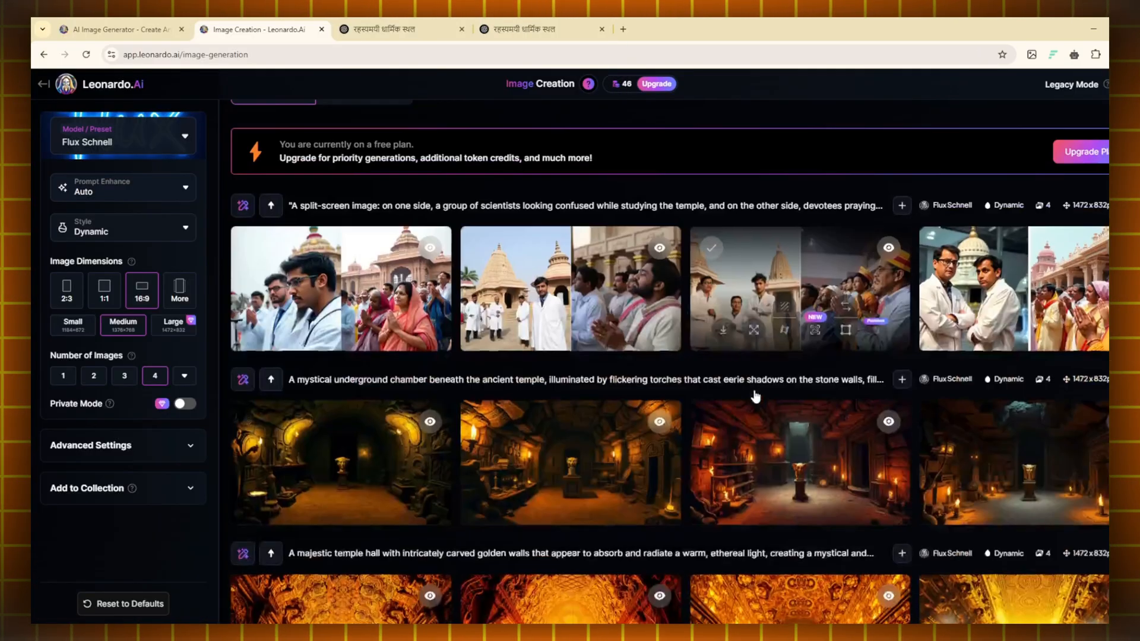
- Review the generated images in Leonardo.Ai from the split-screen temple scene down to the Kanchipuram aerial views
scroll(753, 388, down, 3)
scroll(754, 388, down, 10)
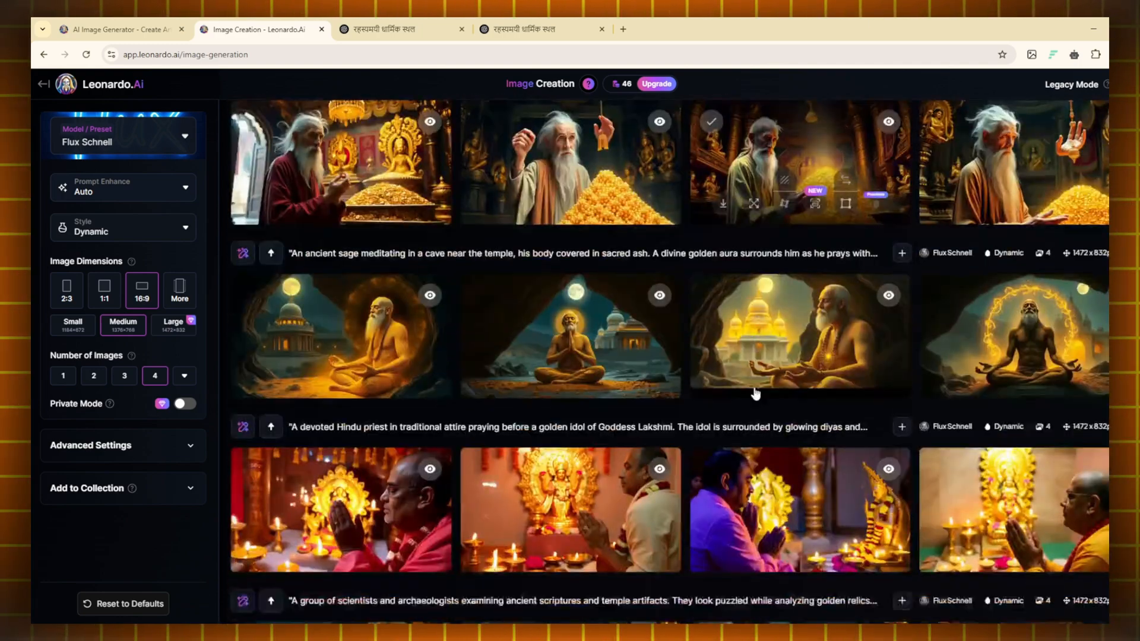
mouse_move(756, 393)
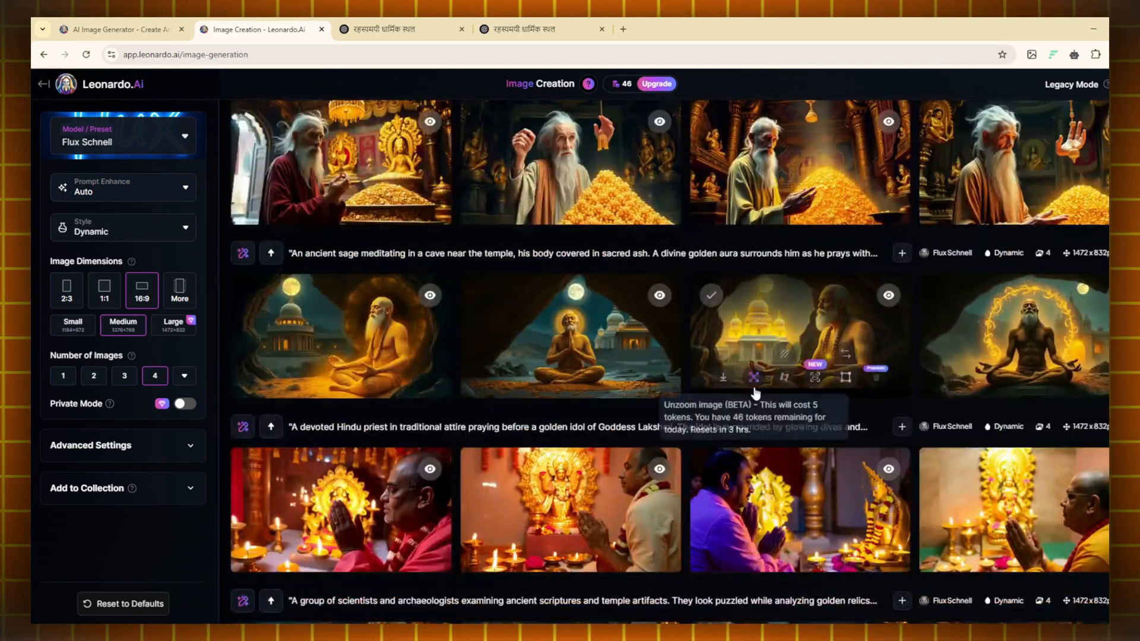
scroll(754, 389, down, 10)
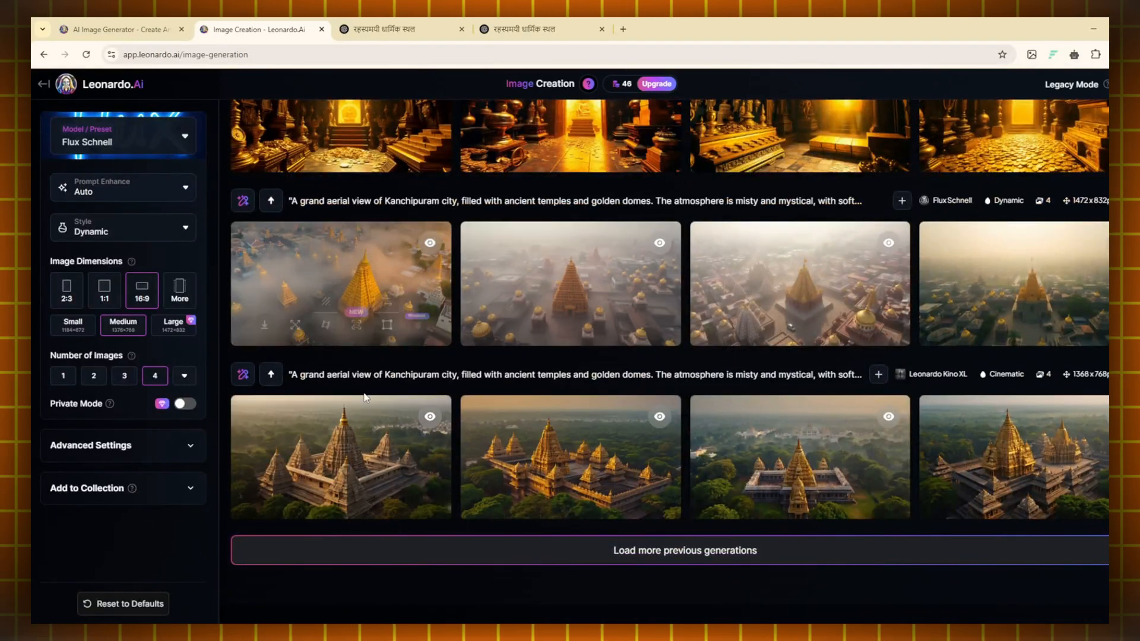
- Switch to File Explorer and look over all the saved images in the कांचीपुरम का स्वर्ण मंदिर folder
mouse_move(276, 508)
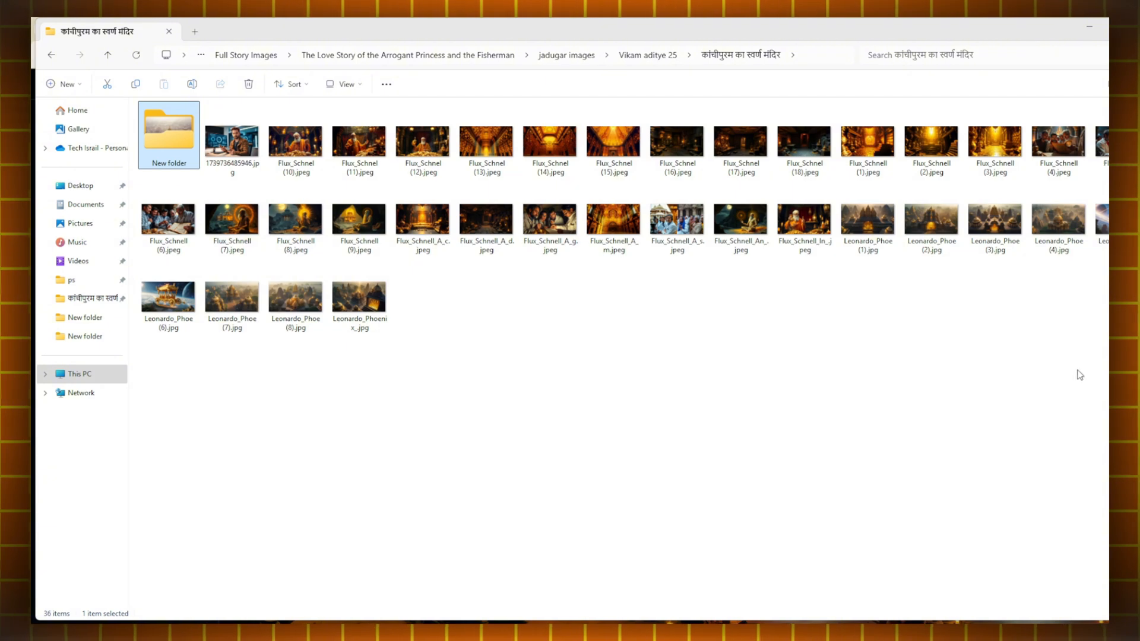
drag(1105, 380, 137, 101)
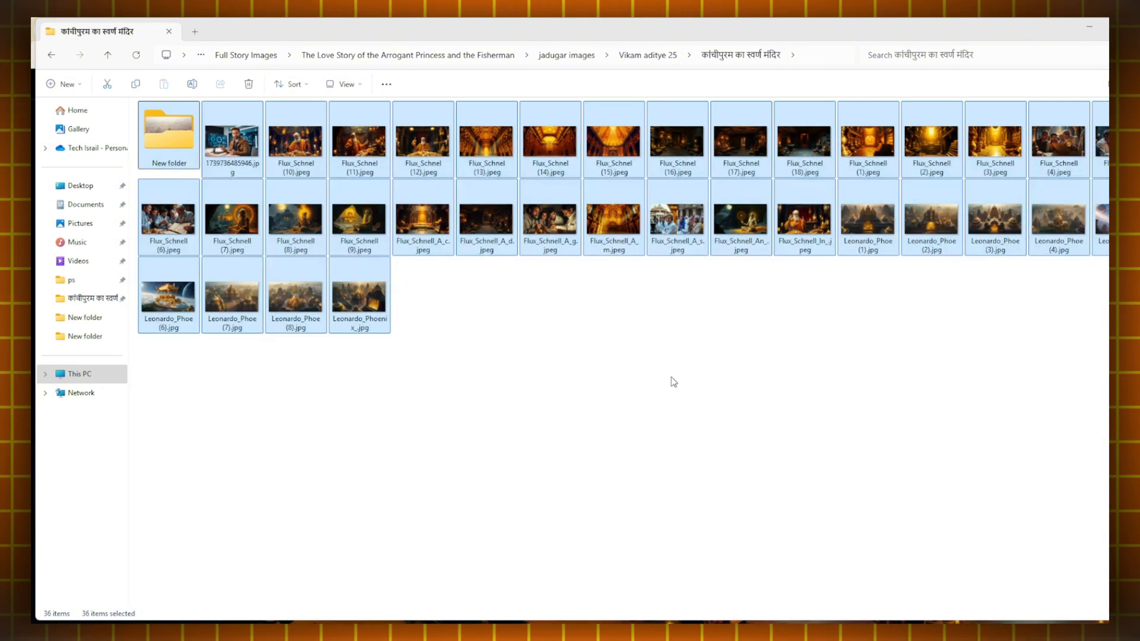
click(674, 382)
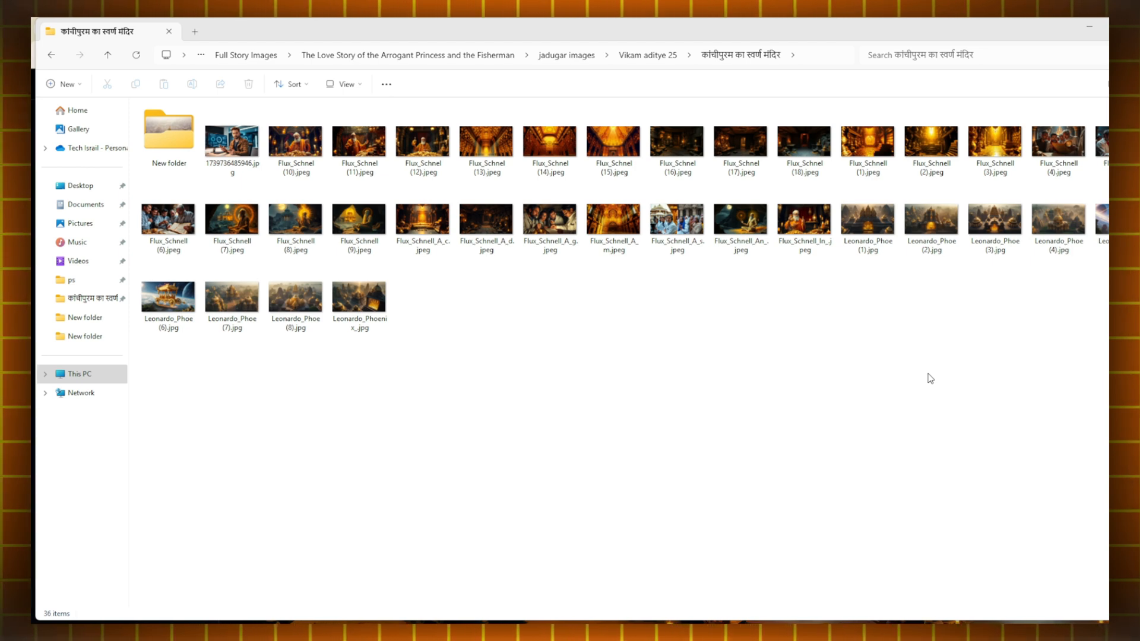
- Switch to the browser window with the hailuo ai search and open the Hailuo AI website in a new tab
mouse_move(869, 632)
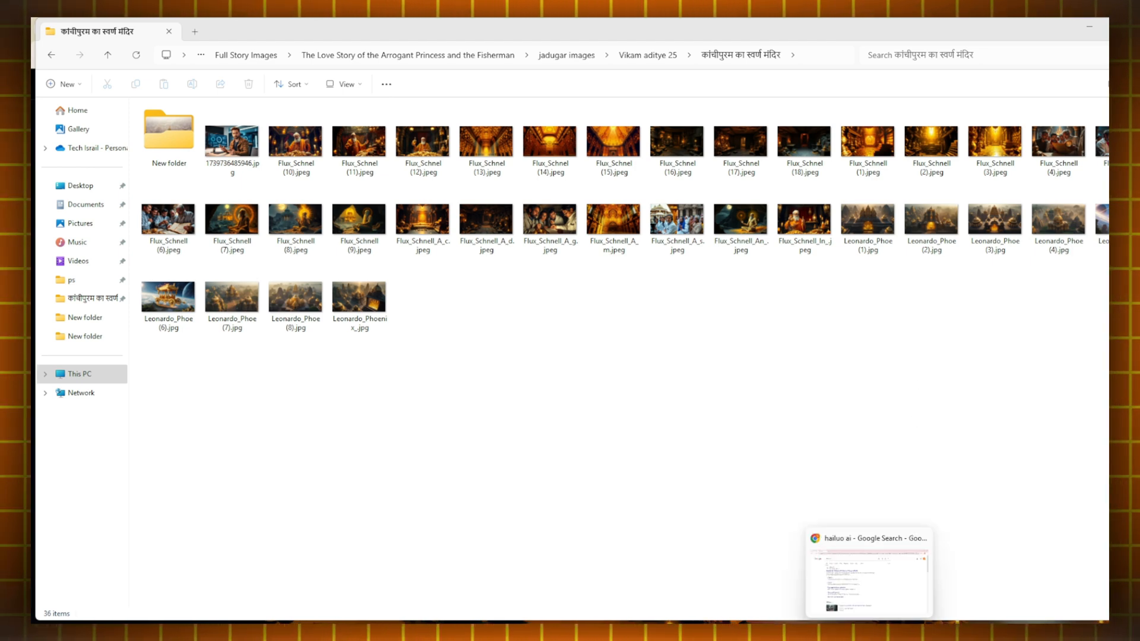
click(886, 590)
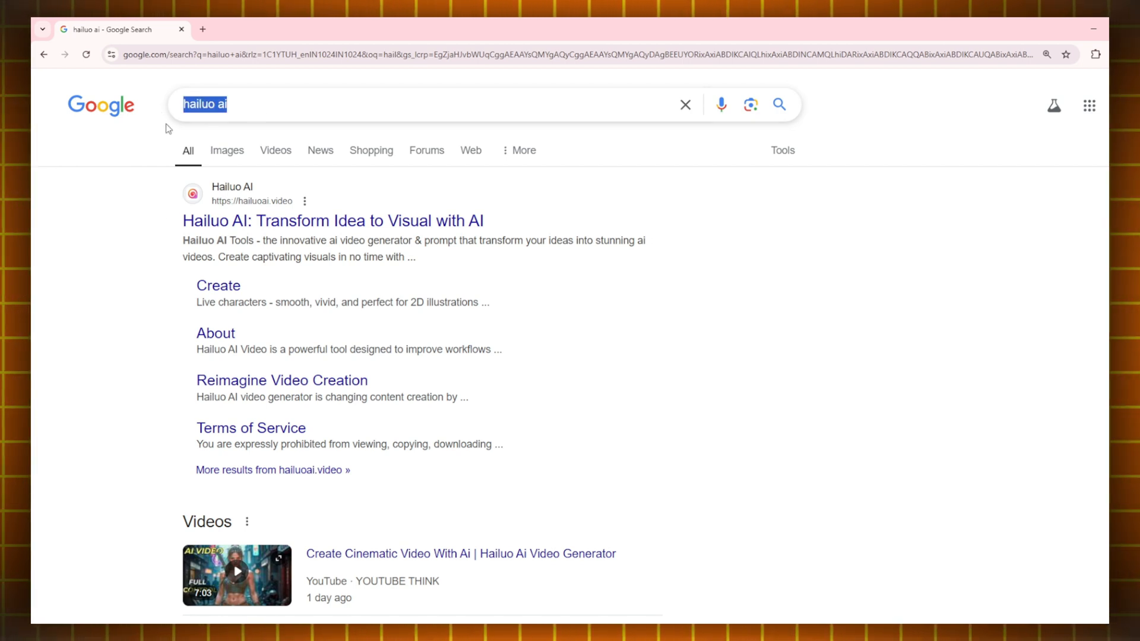
right_click(389, 223)
click(422, 234)
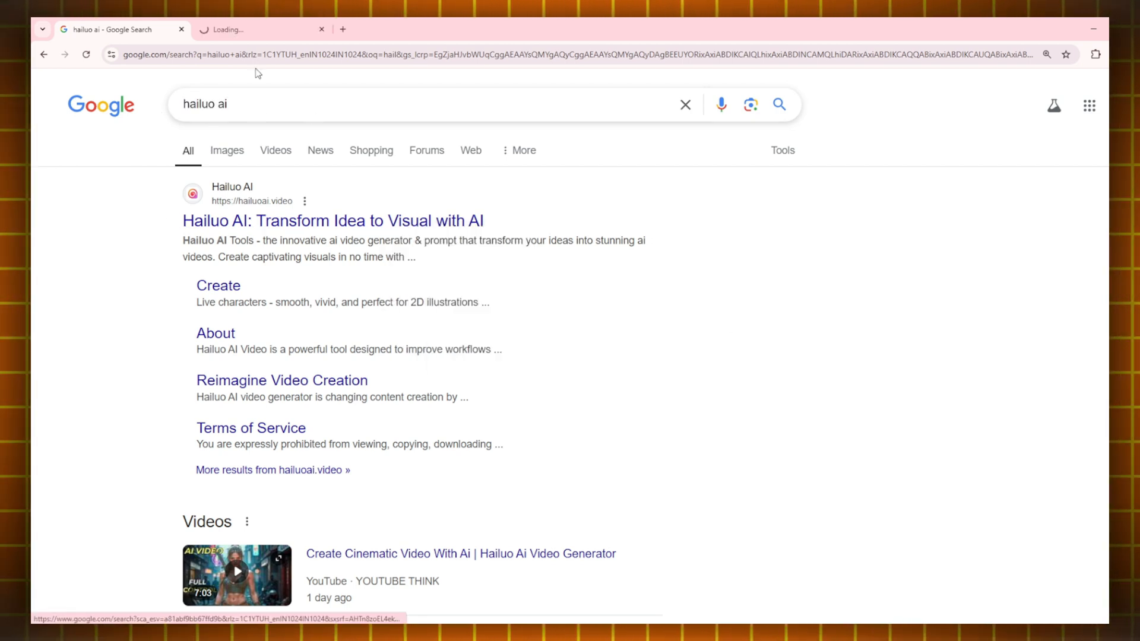
click(257, 24)
- Search Google for "killing ai" in a new tab and open the KLING AI website in its own tab
click(342, 29)
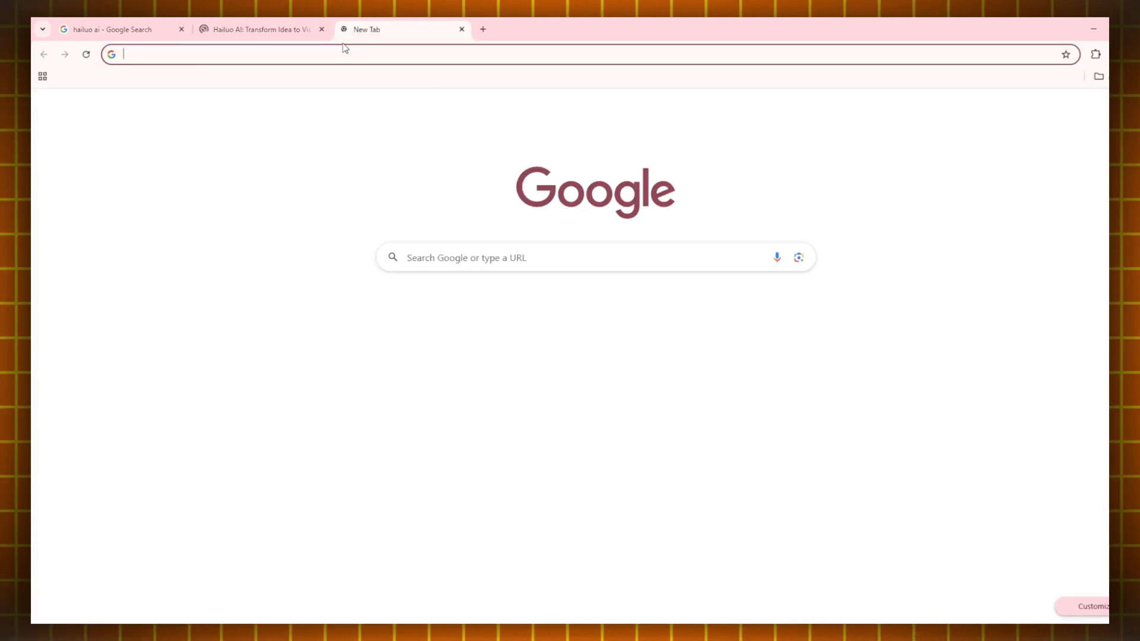
click(342, 54)
text(kil)
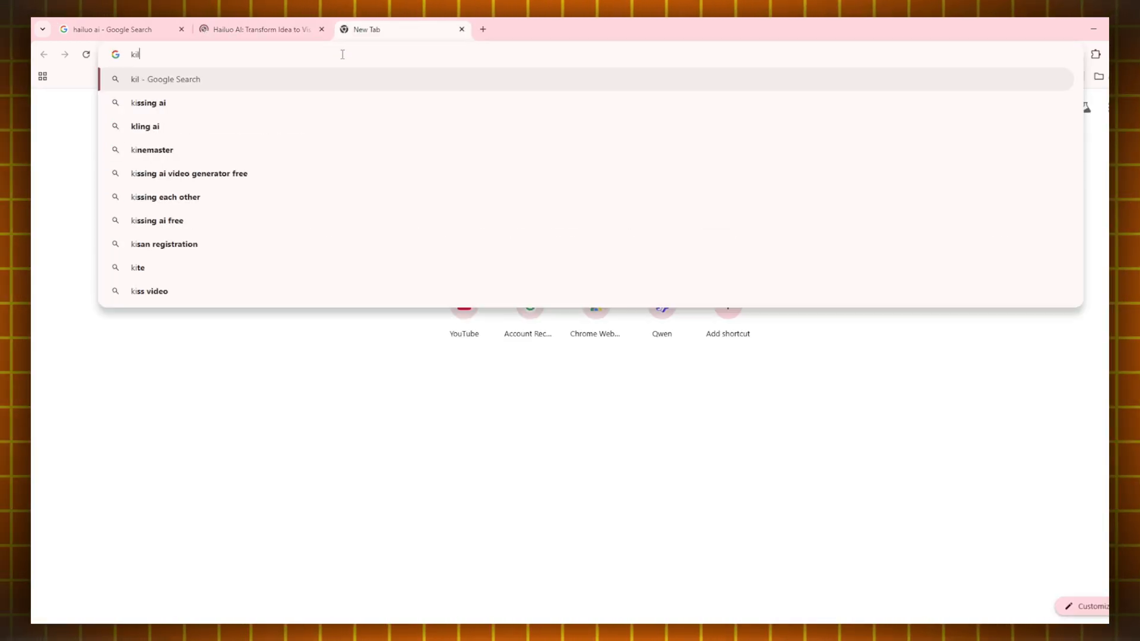
click(149, 103)
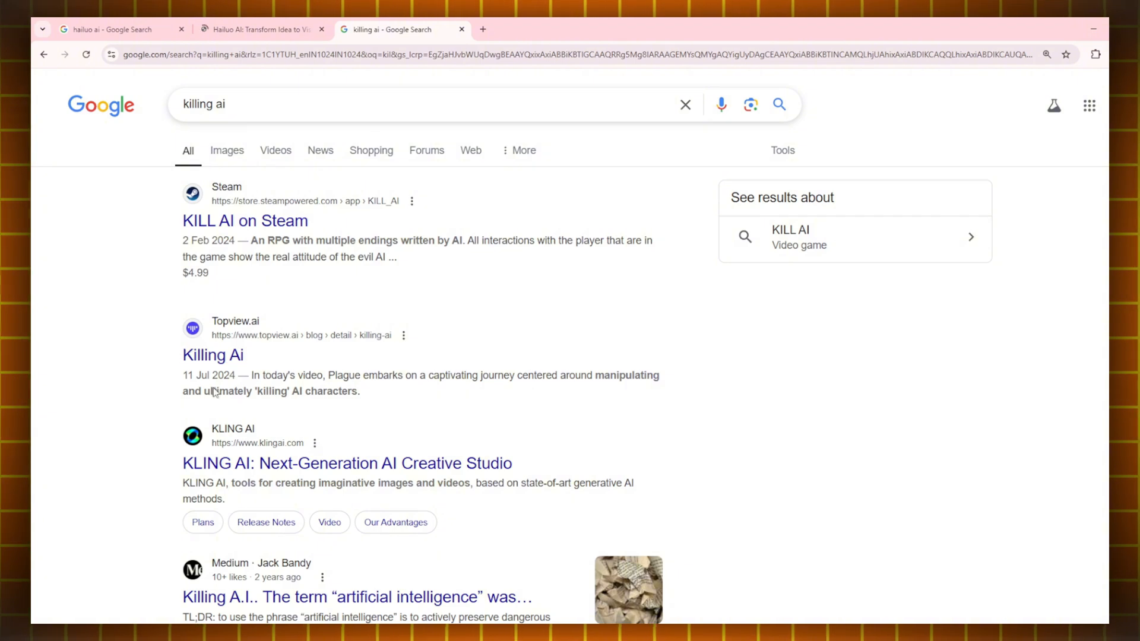
right_click(270, 465)
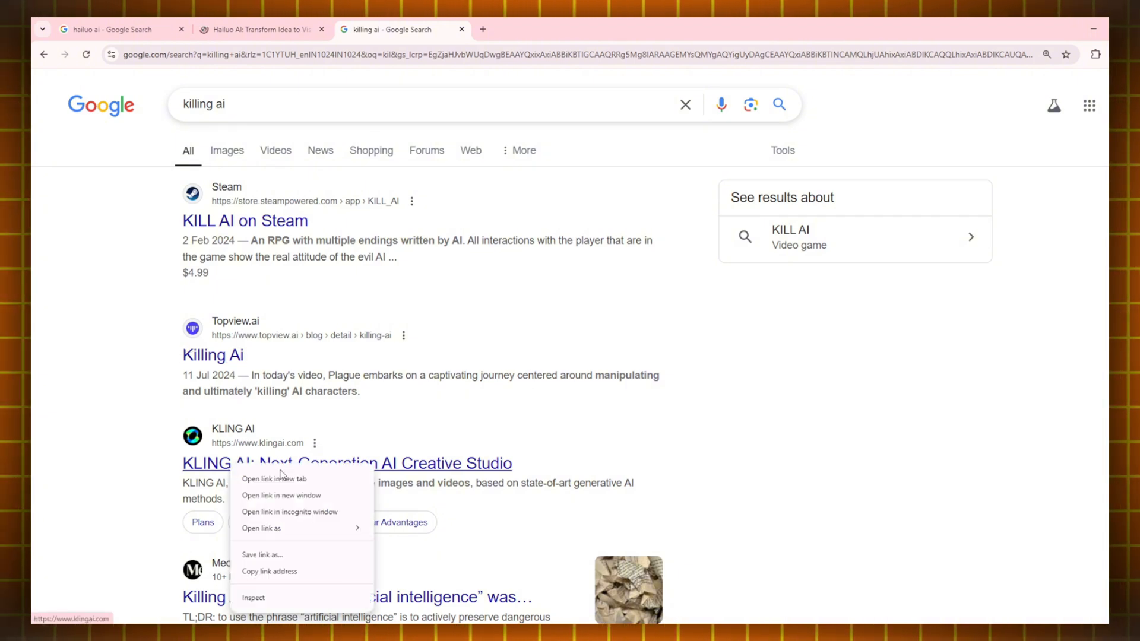
click(279, 478)
click(543, 29)
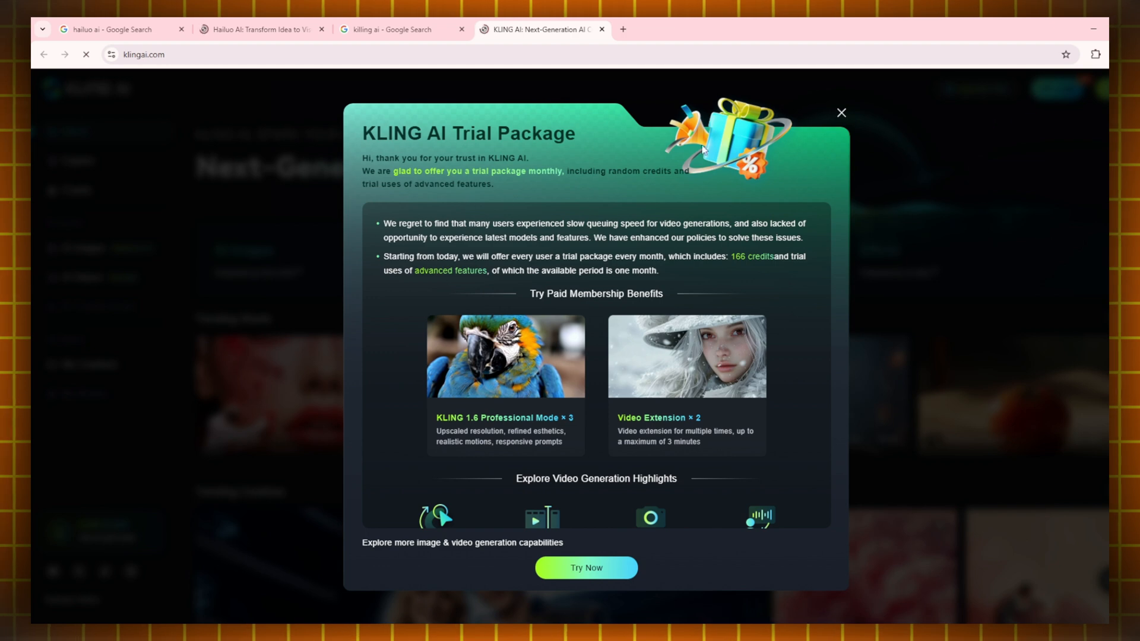
- Dismiss the KLING AI trial package offer and open the email account creation form
key(Escape)
click(1098, 89)
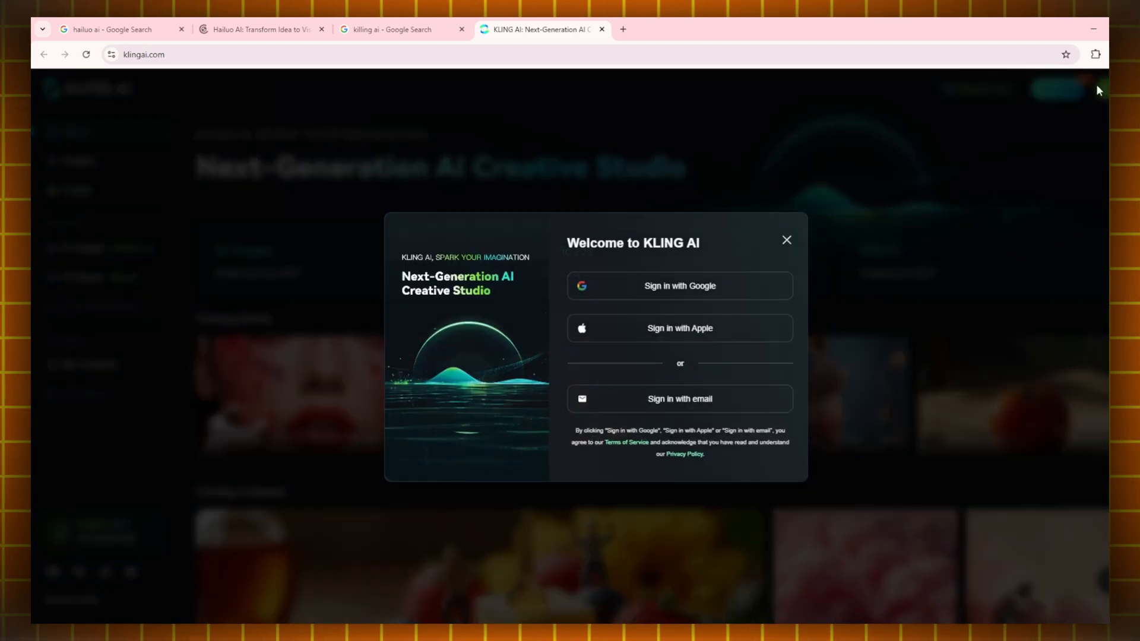
click(760, 405)
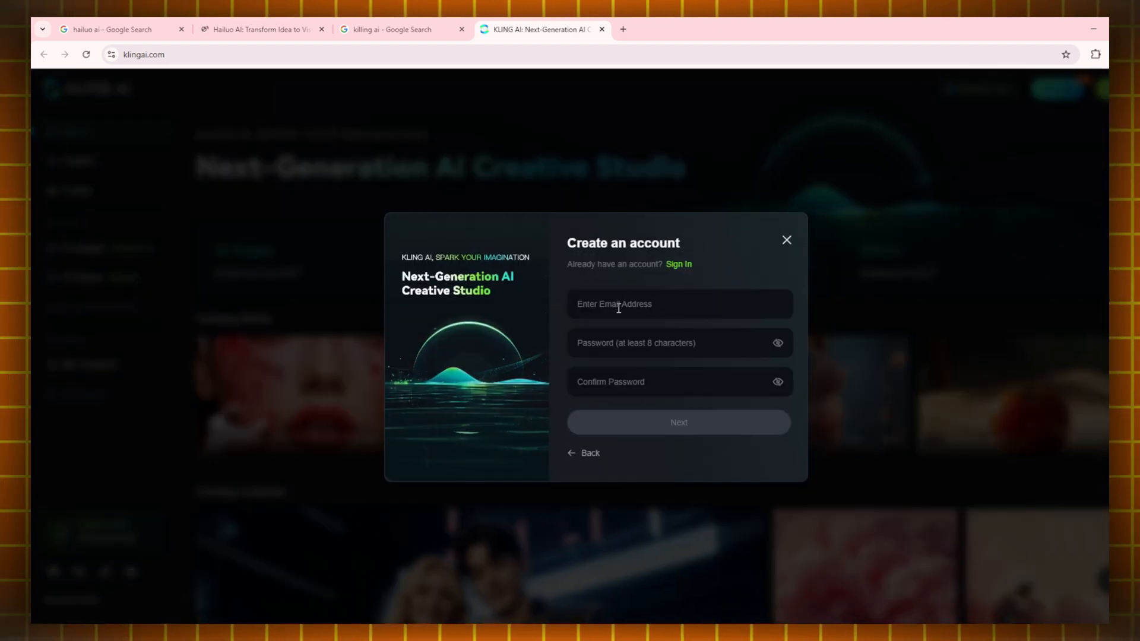
- Search Google for "smailpro" in a new tab and open the SMAIL PRO temporary mail website
click(622, 30)
click(560, 56)
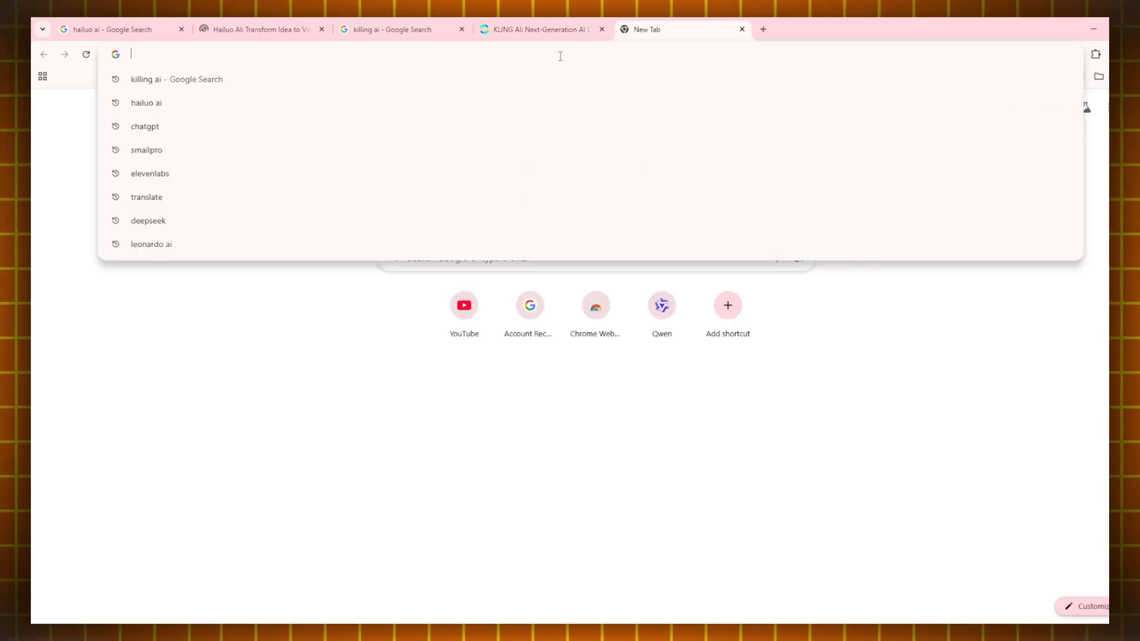
text(s)
key(Return)
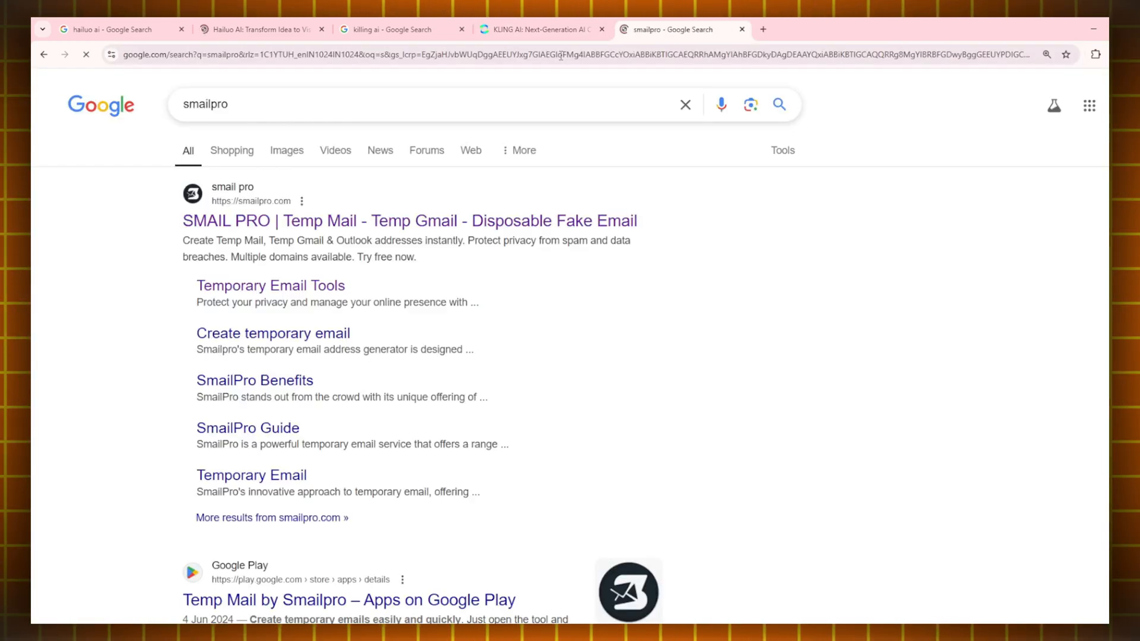
click(403, 225)
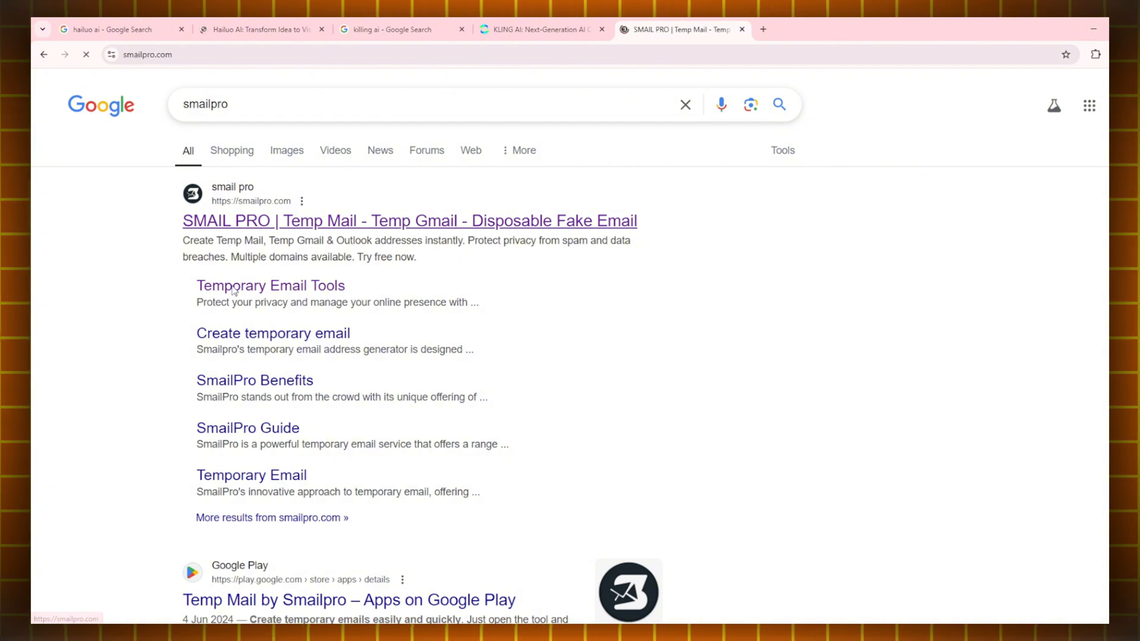
- Generate a random Google alias address with the gmail.com domain in SmailPro's temporary email tools and copy it
click(793, 90)
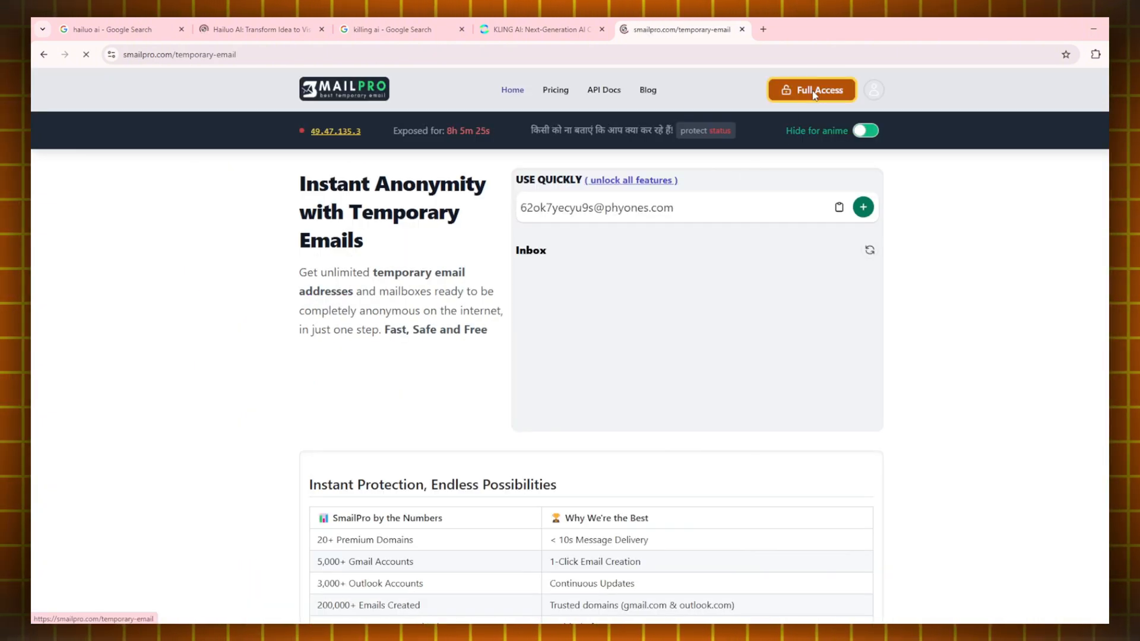
click(431, 181)
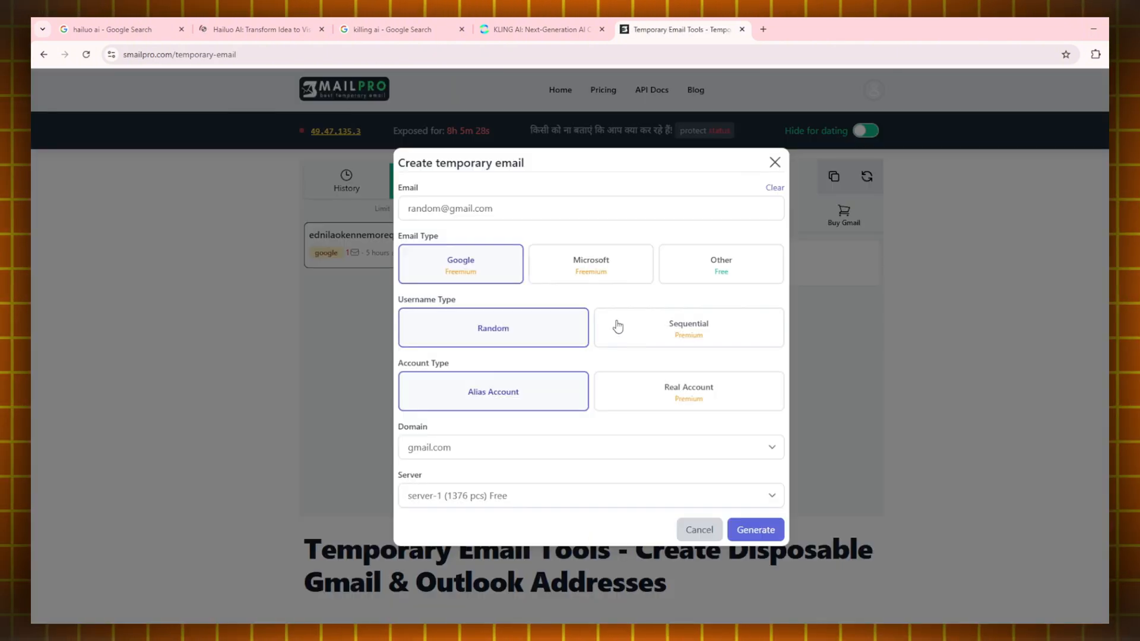
click(762, 528)
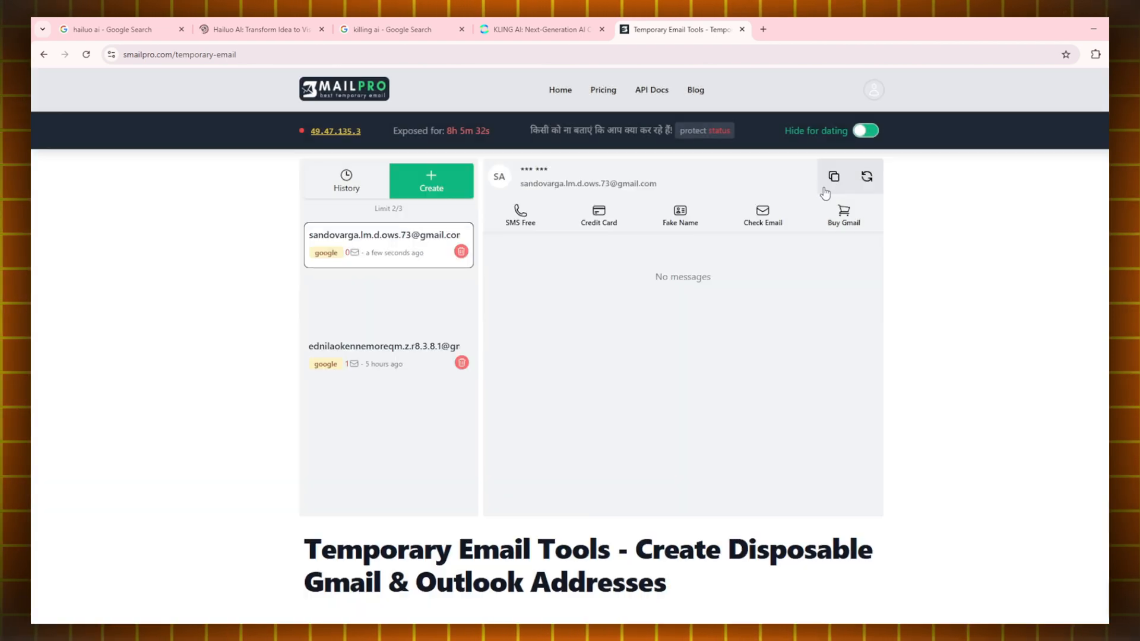
click(834, 178)
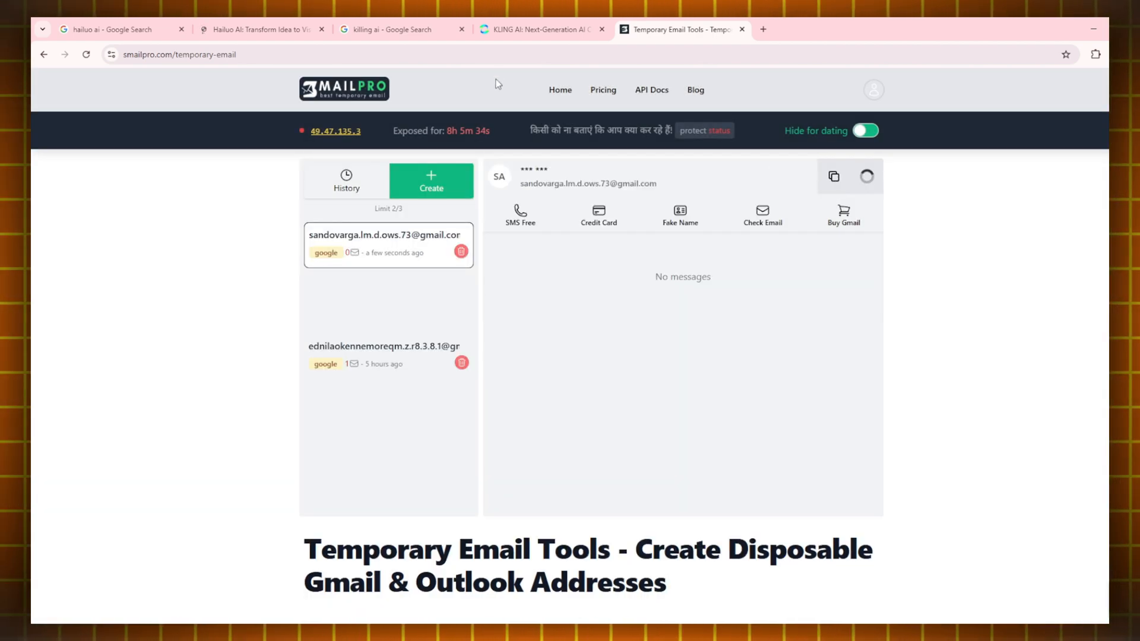
- Switch to KLING AI and paste the copied temporary email address into the account creation form
click(534, 29)
click(622, 302)
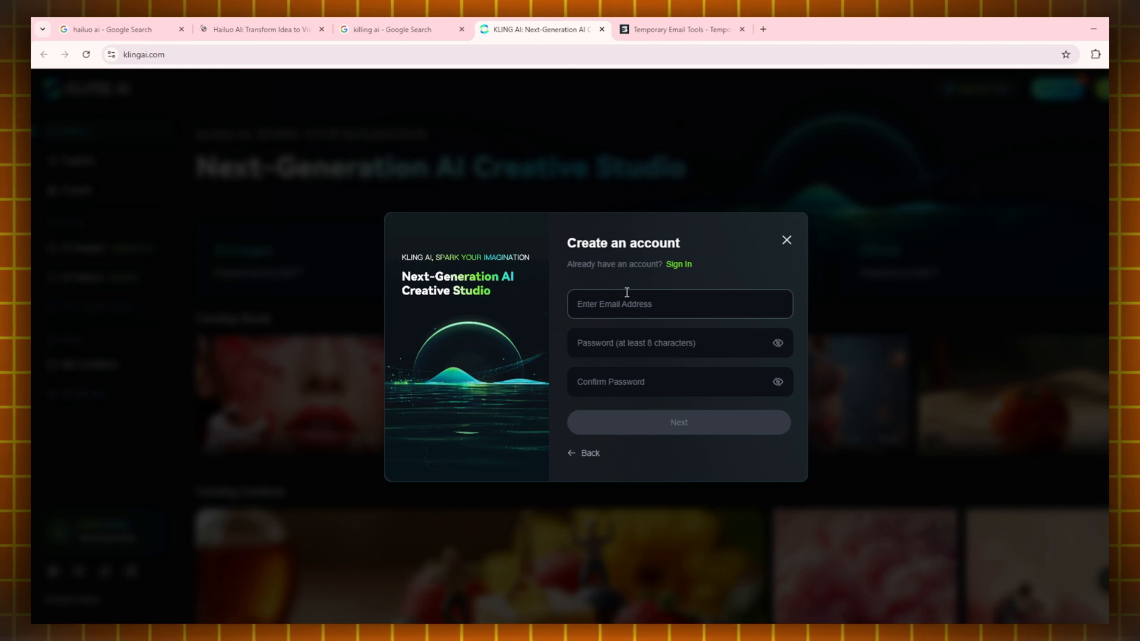
key(ctrl+v)
key(Tab)
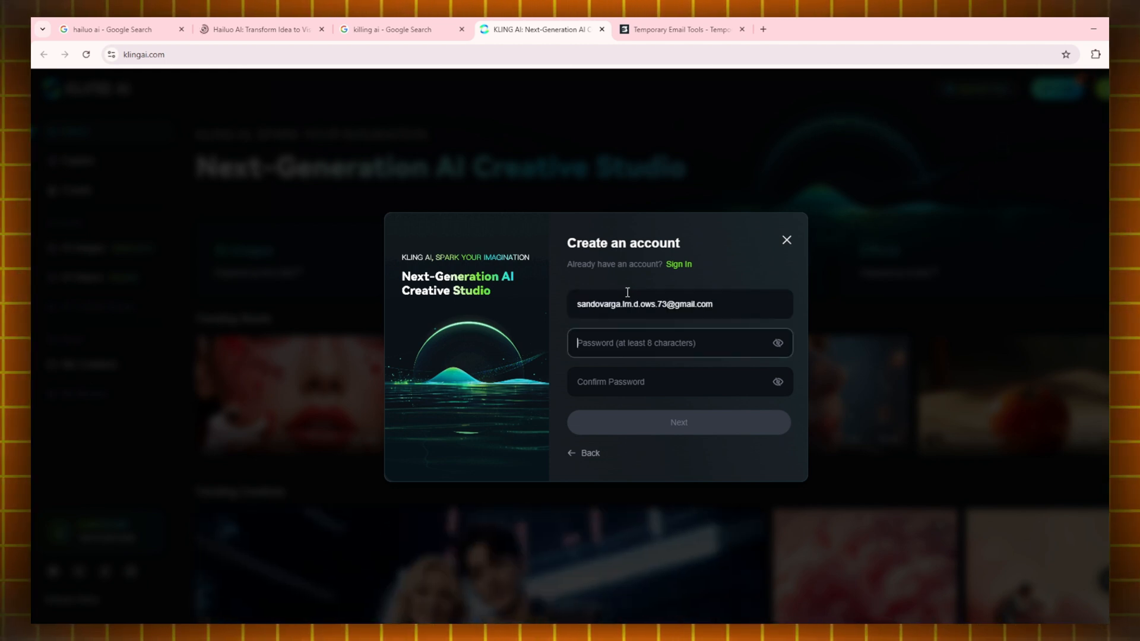
- Enter and confirm the account password, submit the sign-up form and complete the puzzle security verification
key(ctrl+v)
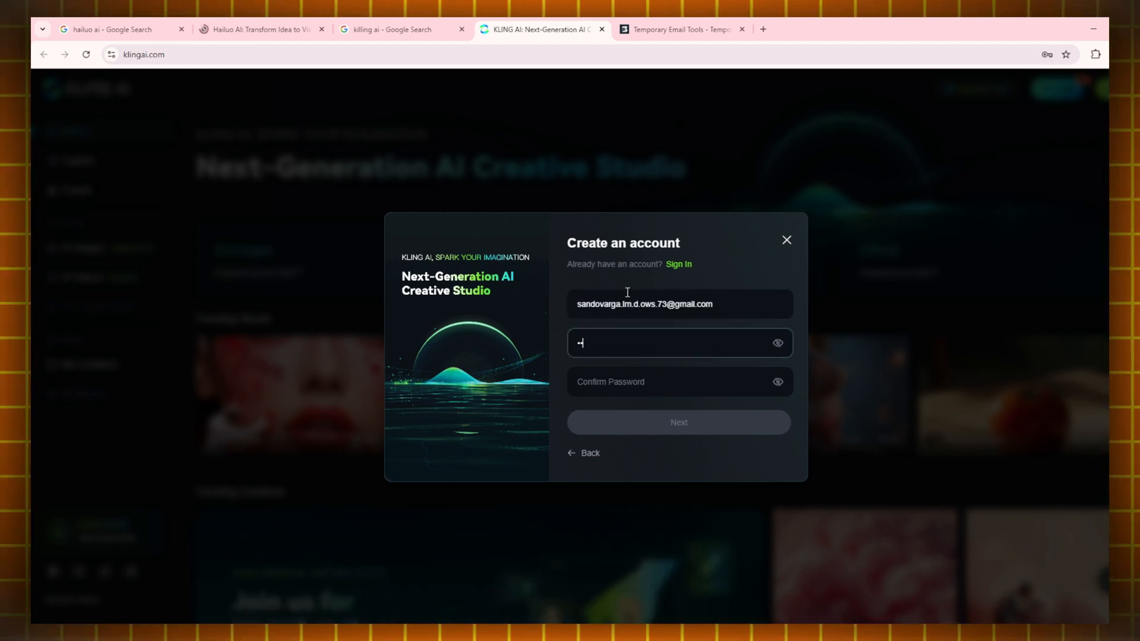
key(Tab)
key(ctrl+v)
click(734, 427)
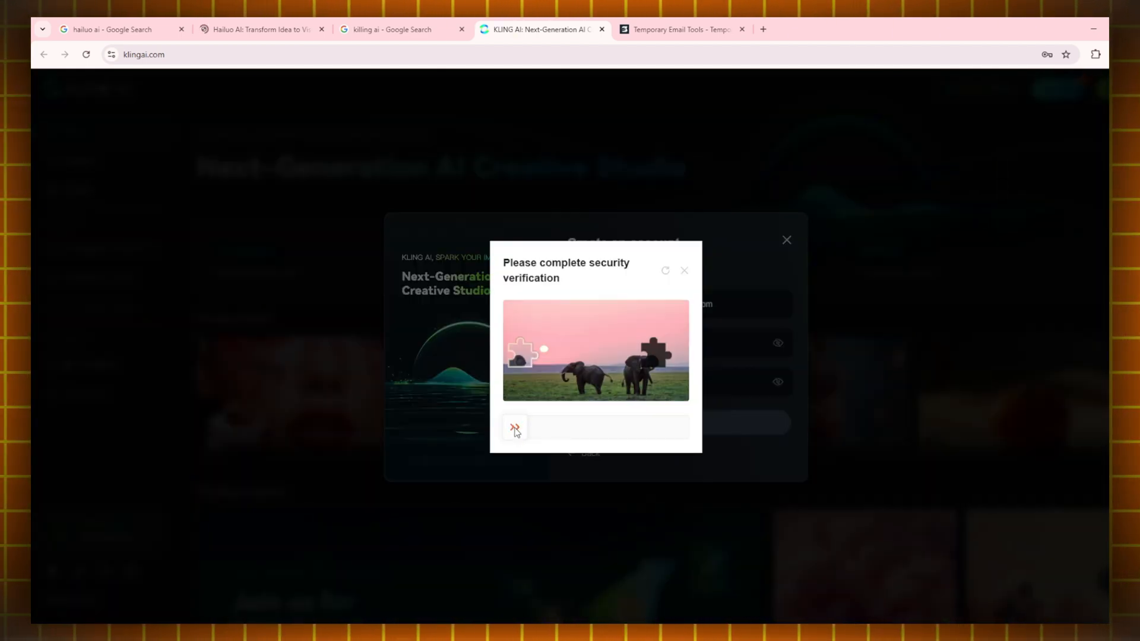
drag(515, 430, 648, 419)
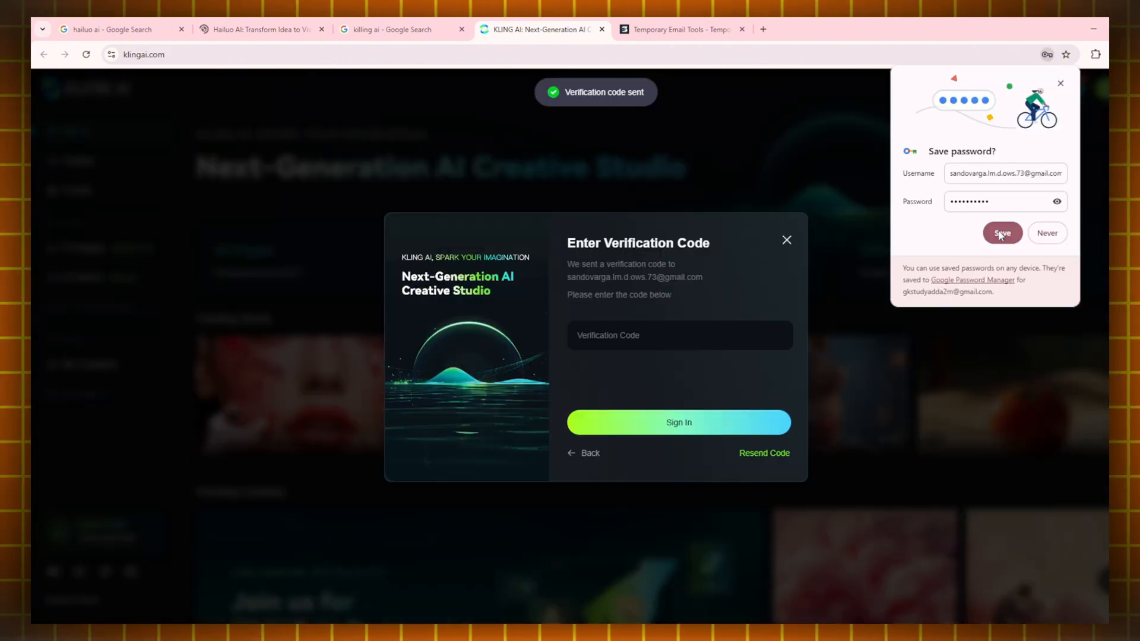
- Save the KLING AI login in the browser and copy the verification code from the KlingAI Account Verification email in SmailPro
click(1002, 233)
click(677, 29)
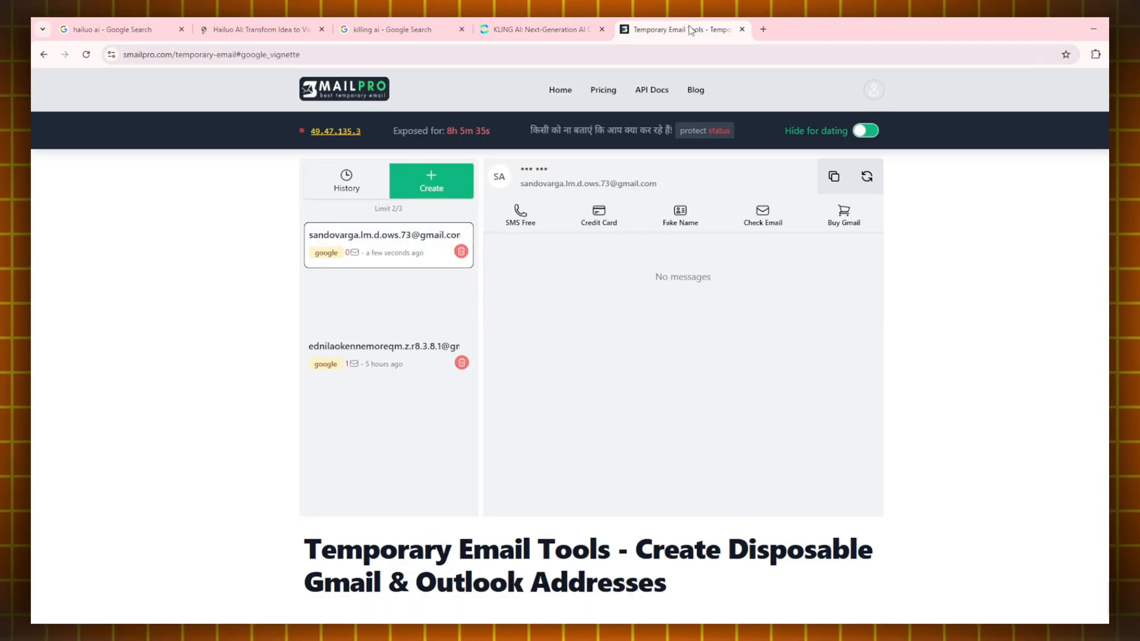
click(674, 167)
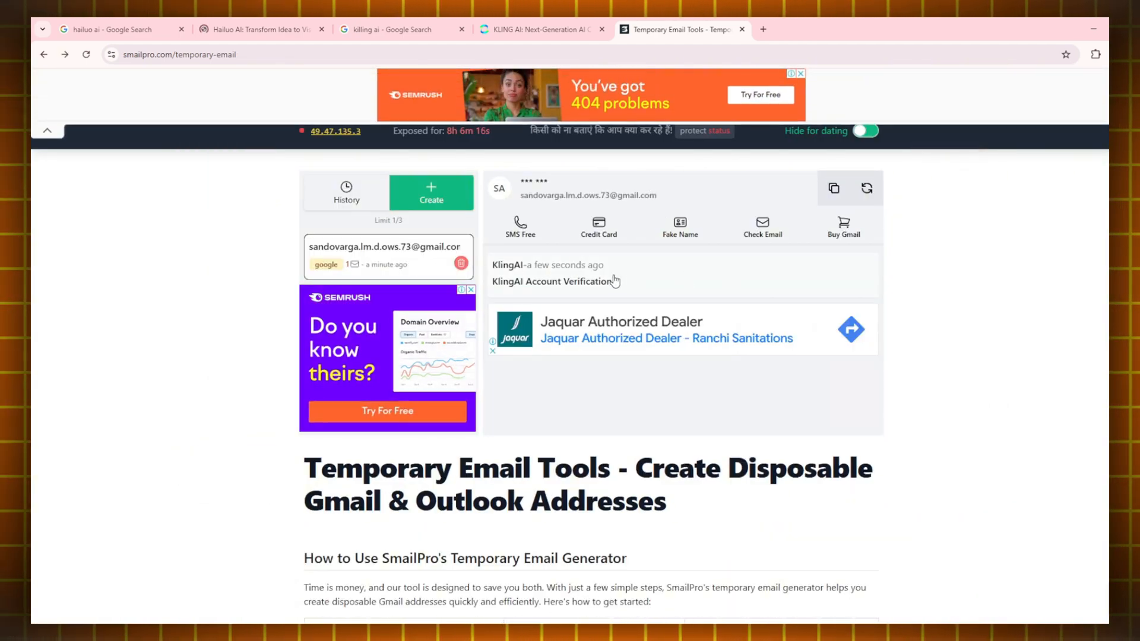
click(605, 287)
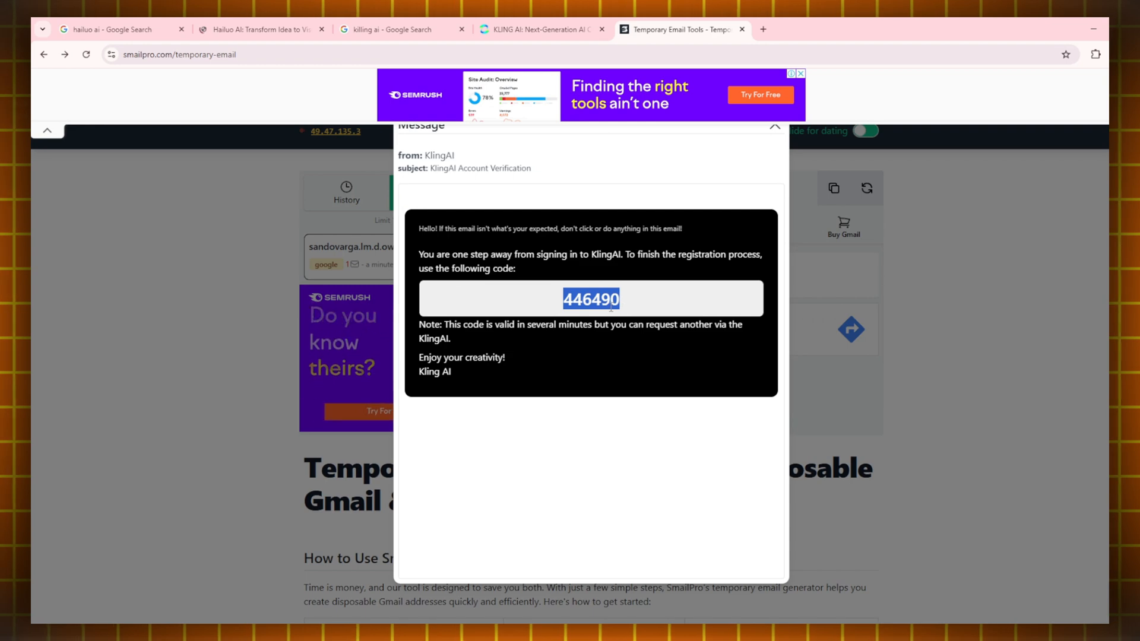
- Paste the verification code into KLING AI, sign in, and check the trial package credits
key(ctrl+shift+Tab)
right_click(622, 337)
click(663, 457)
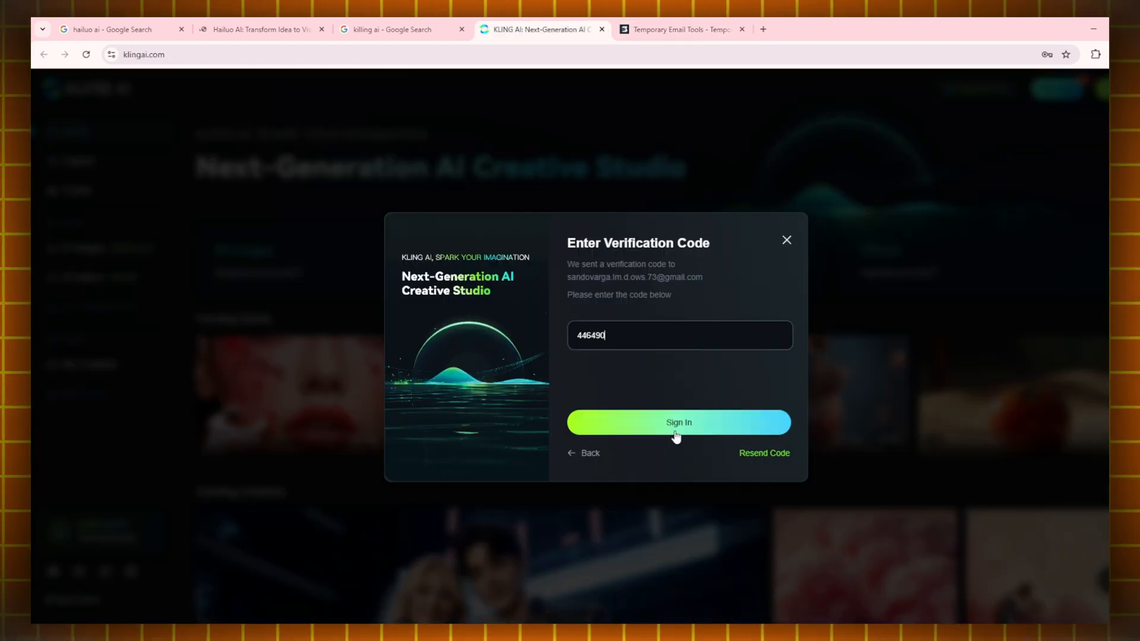
click(677, 427)
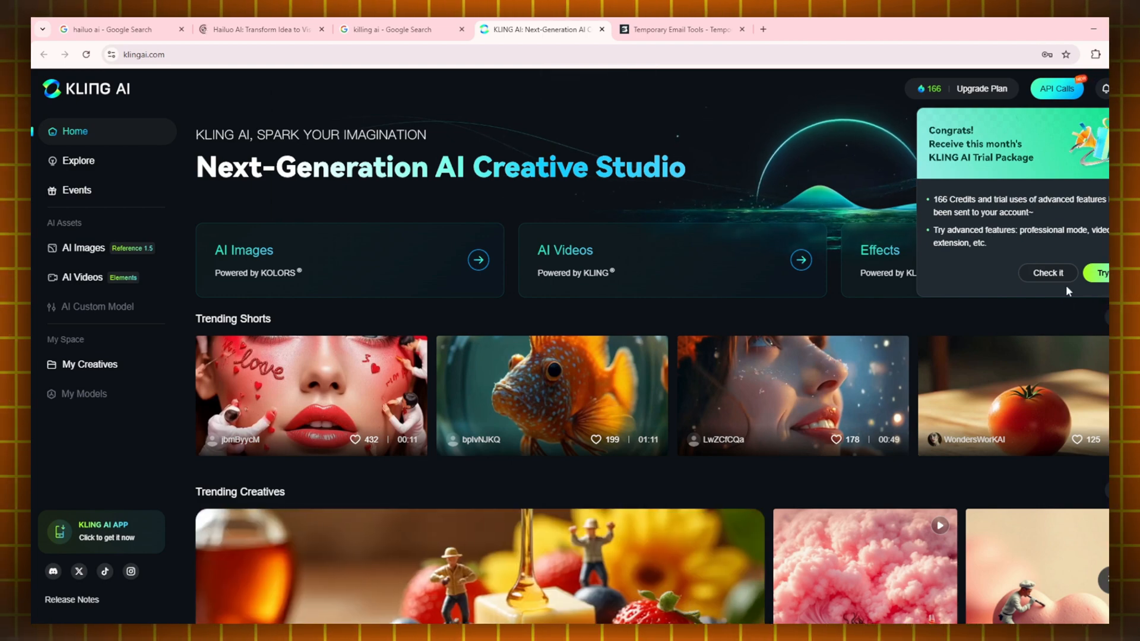
click(1048, 273)
click(916, 97)
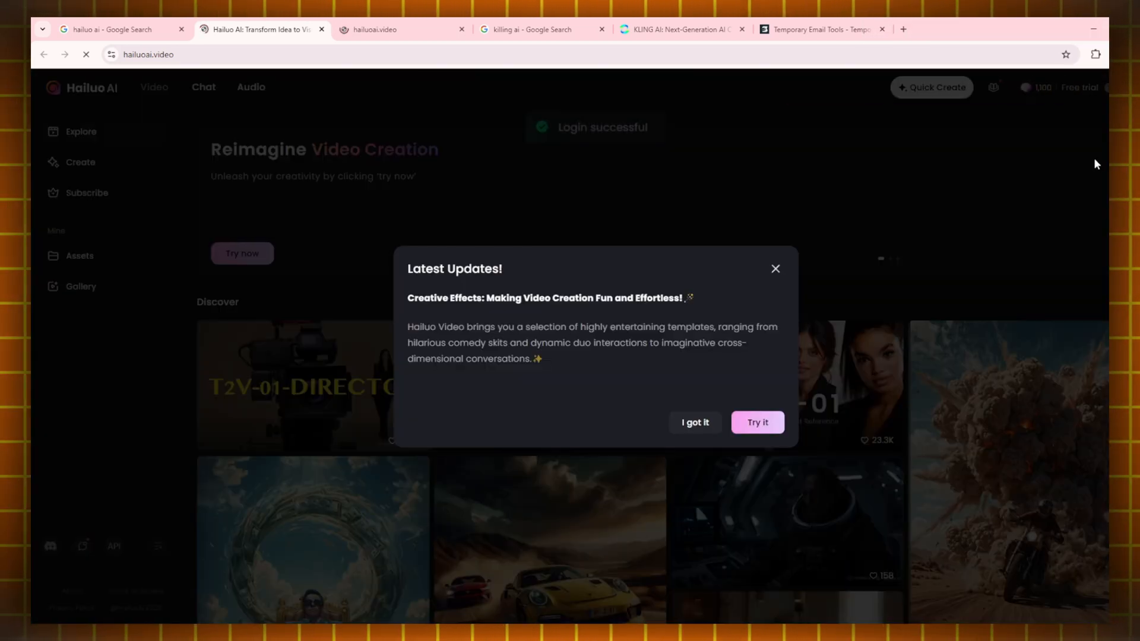
- Switch to Hailuo AI, dismiss the Latest Updates notice, and open the video creation page after viewing the credit details
click(707, 424)
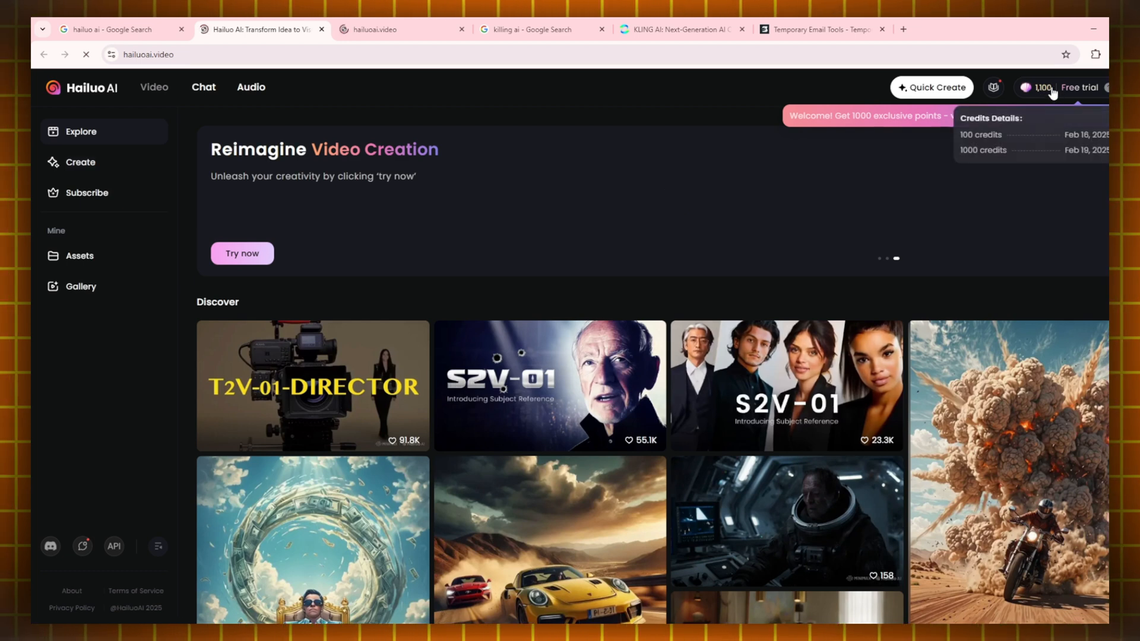
mouse_move(1049, 100)
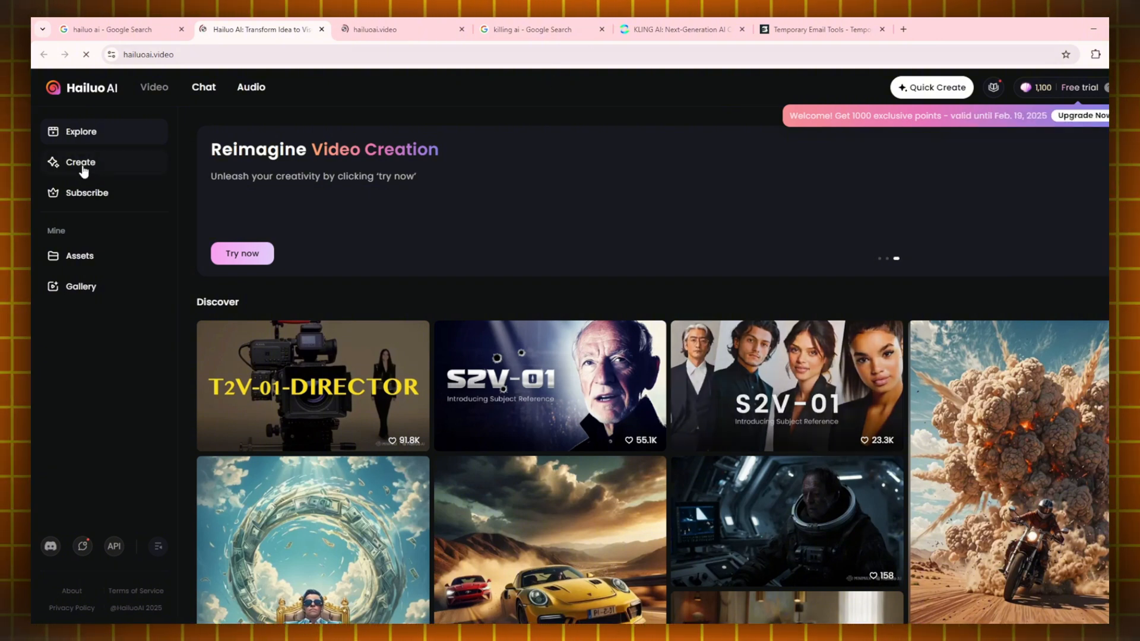
click(50, 166)
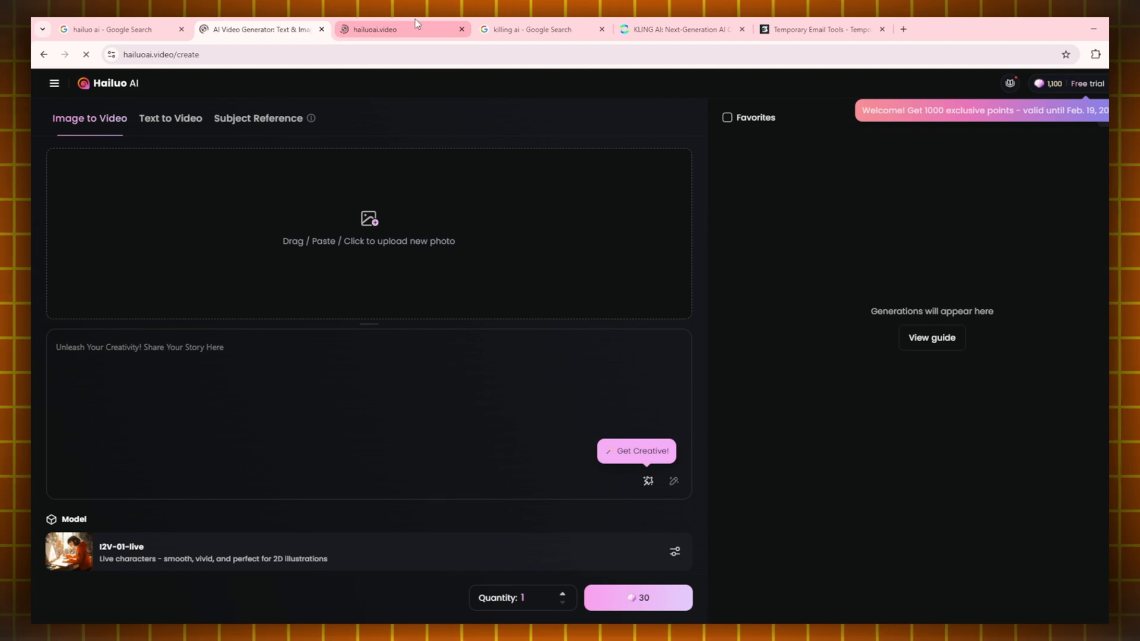
- Close the extra hailuoai.video tab and open the AI Videos workspace in KLING AI
click(461, 29)
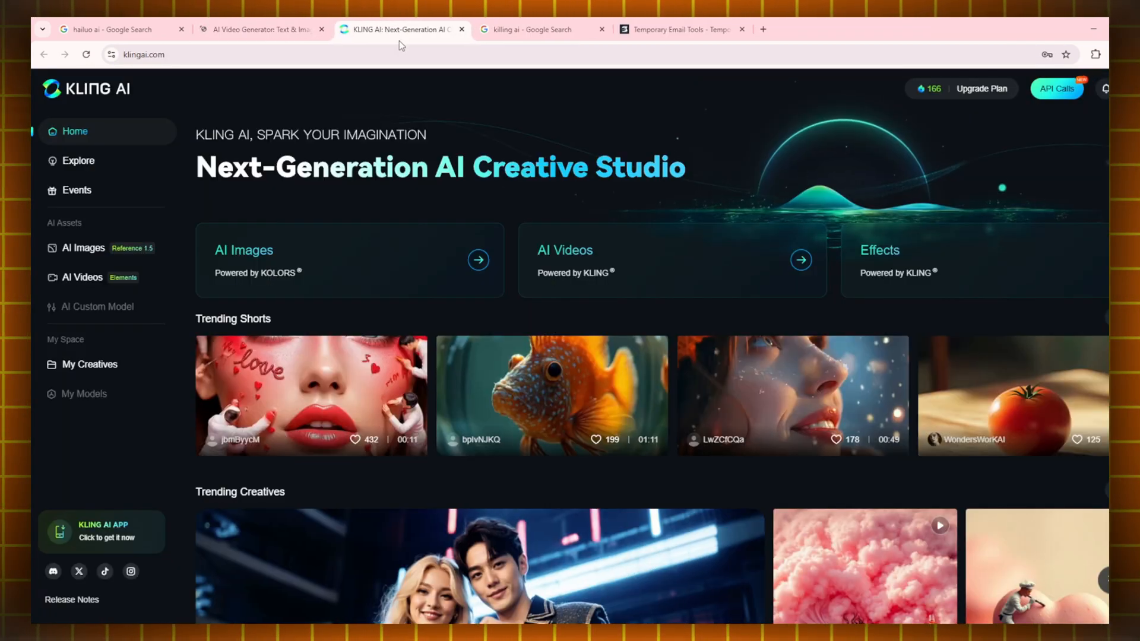
mouse_move(581, 384)
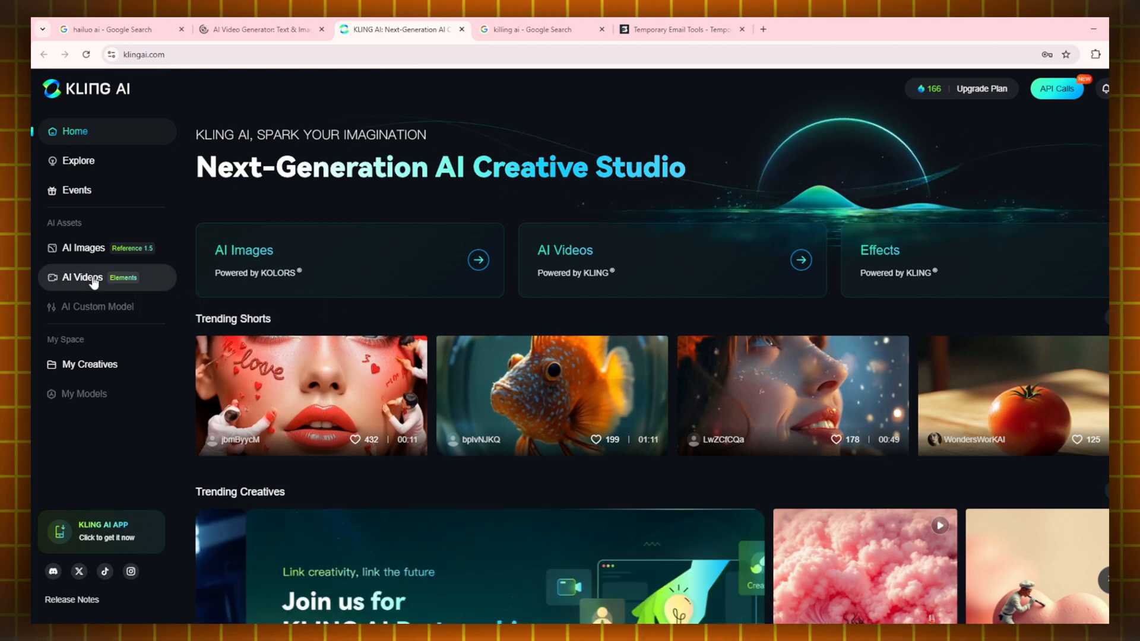
click(94, 281)
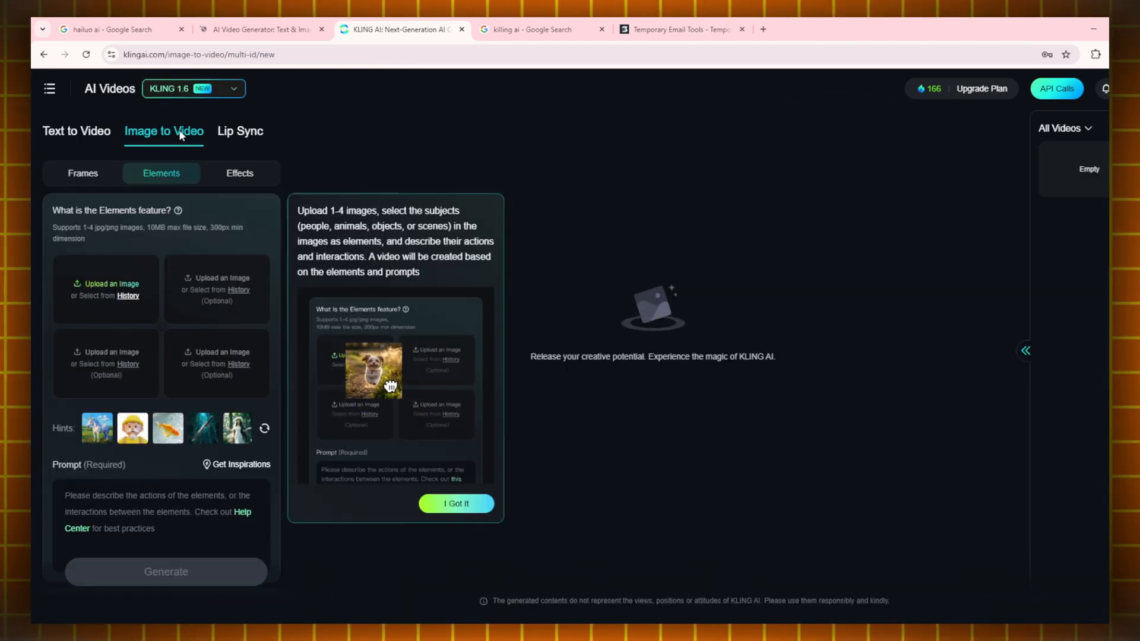
- Look at the Text to Video page, return to Image to Video, and set the video model to KLING 1.5
click(78, 137)
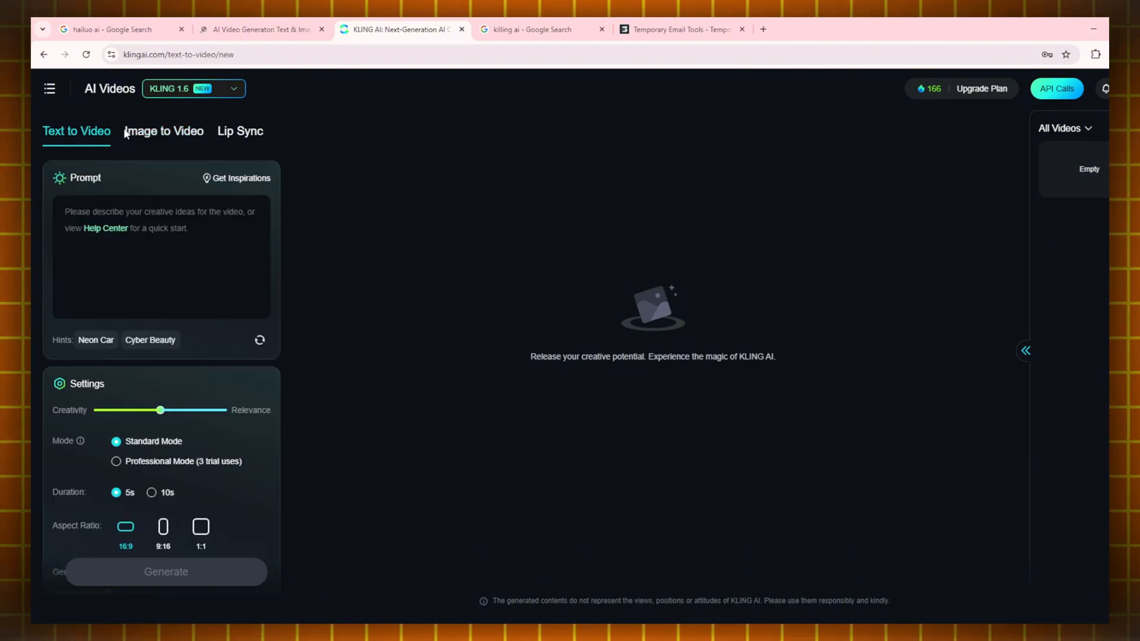
click(163, 133)
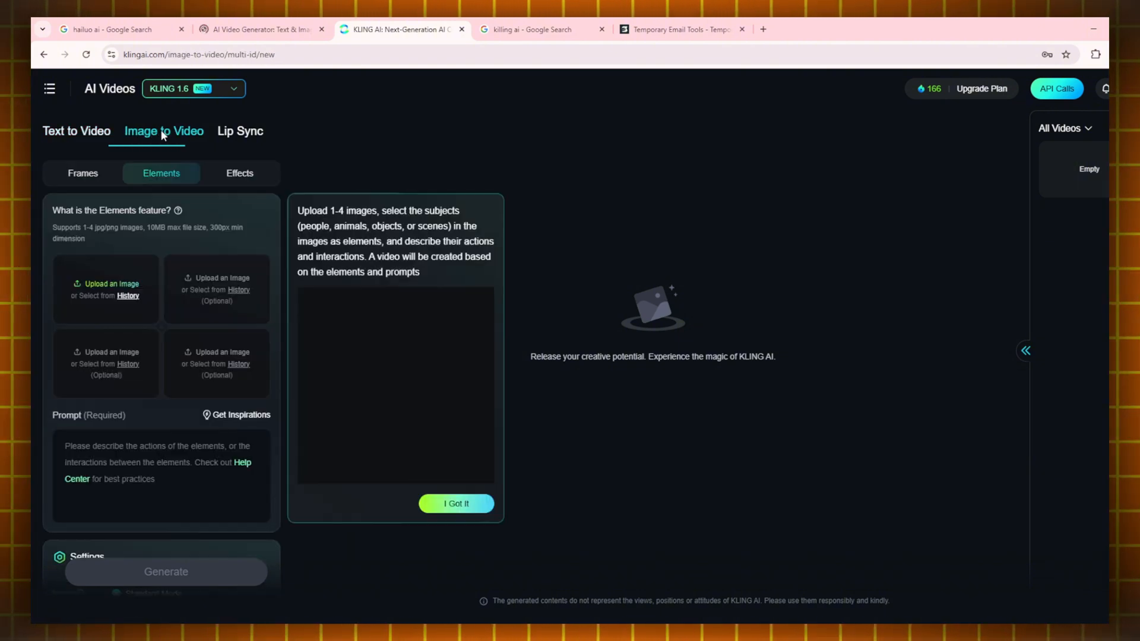
click(235, 94)
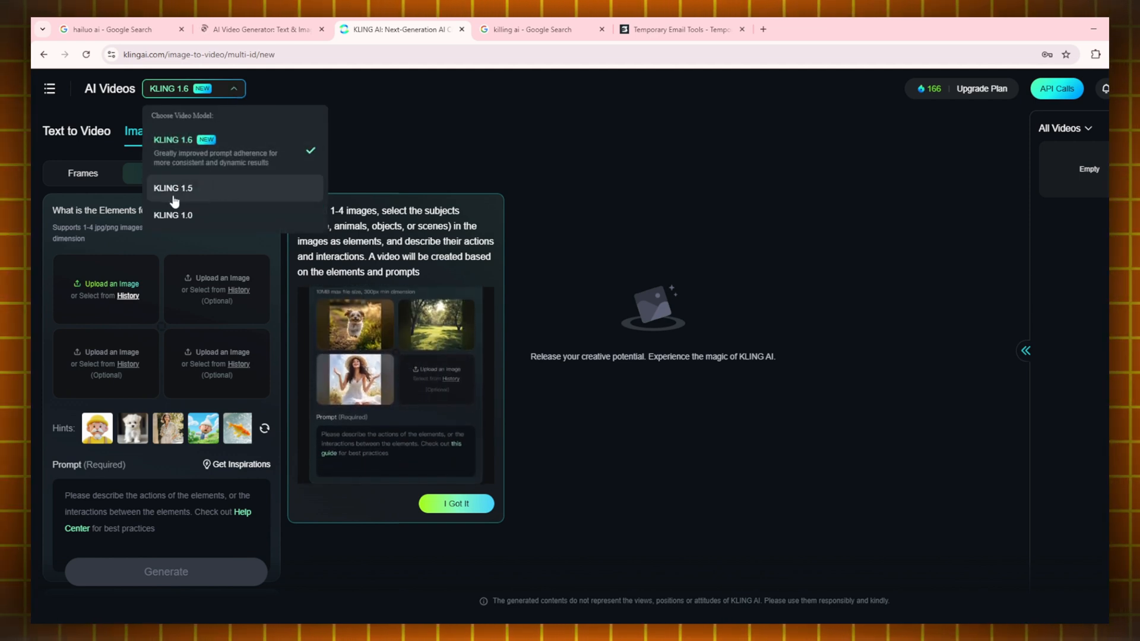
click(209, 192)
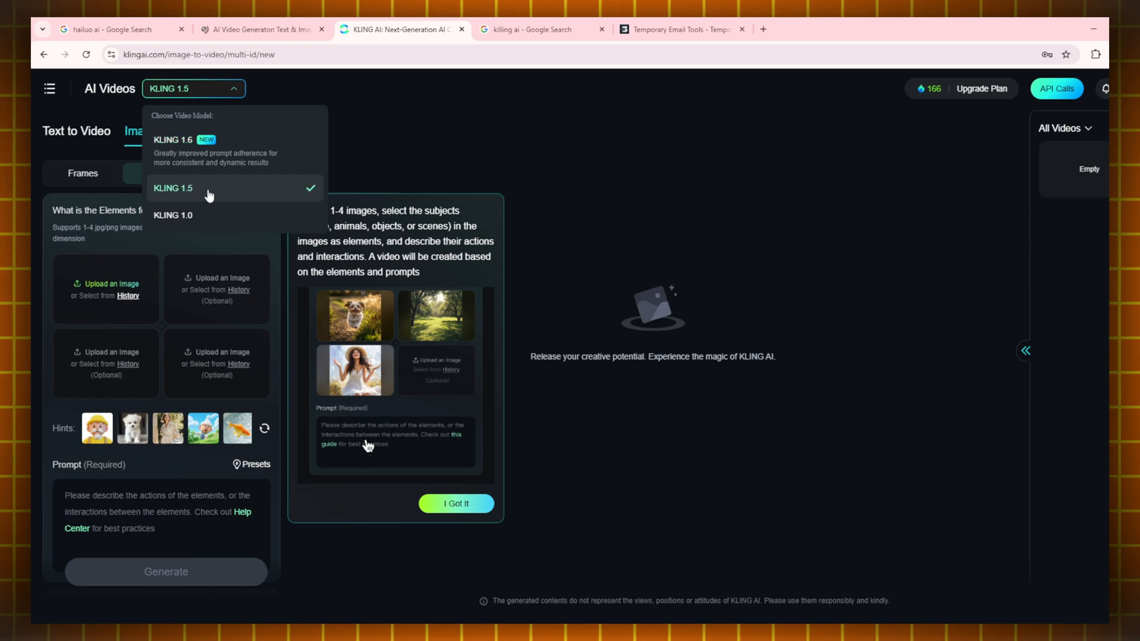
- Switch Image to Video to Frames mode and upload Flux_.jpeg from the image folder as the start frame
click(83, 175)
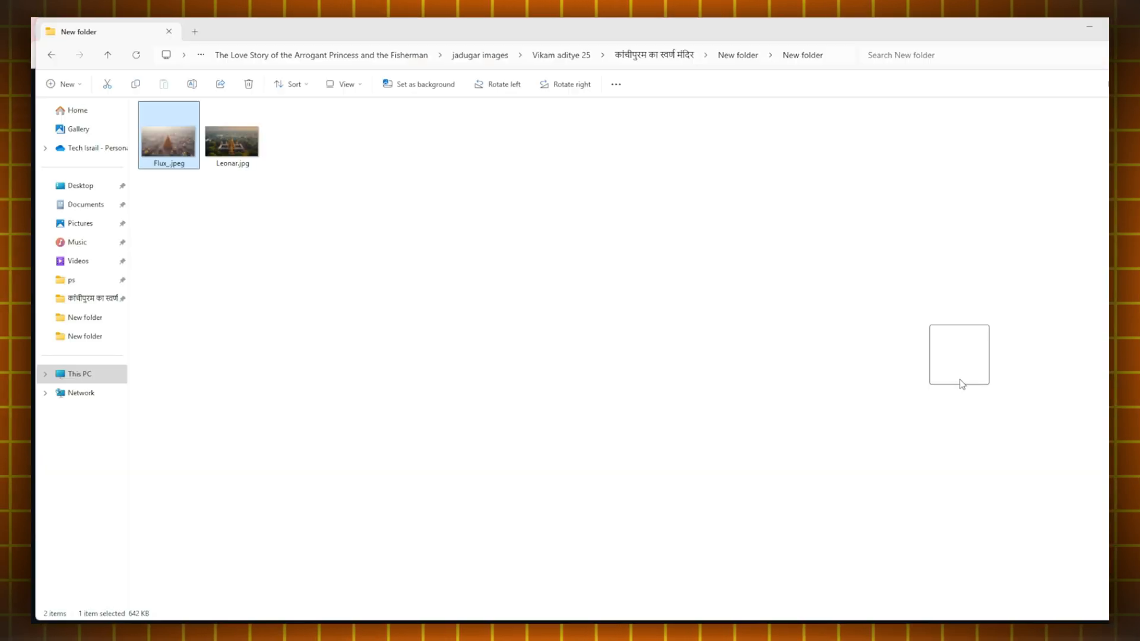
drag(961, 384, 901, 512)
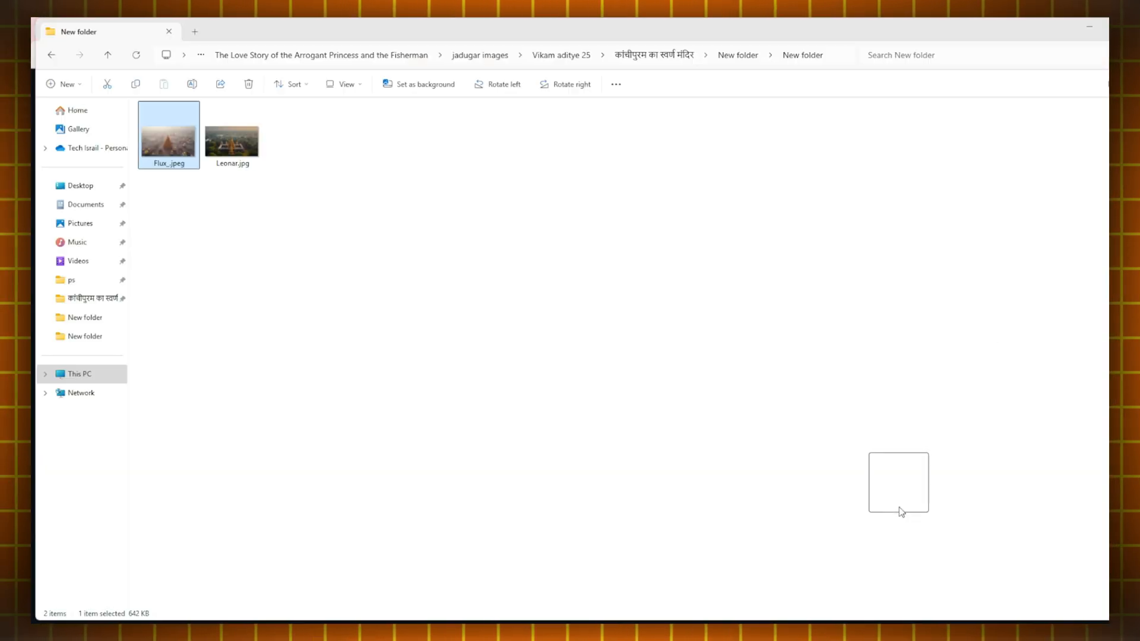
drag(880, 606, 548, 18)
- Switch to ChatGPT and copy the video prompt of story line 9, about the thought-provoking closing shot
click(548, 18)
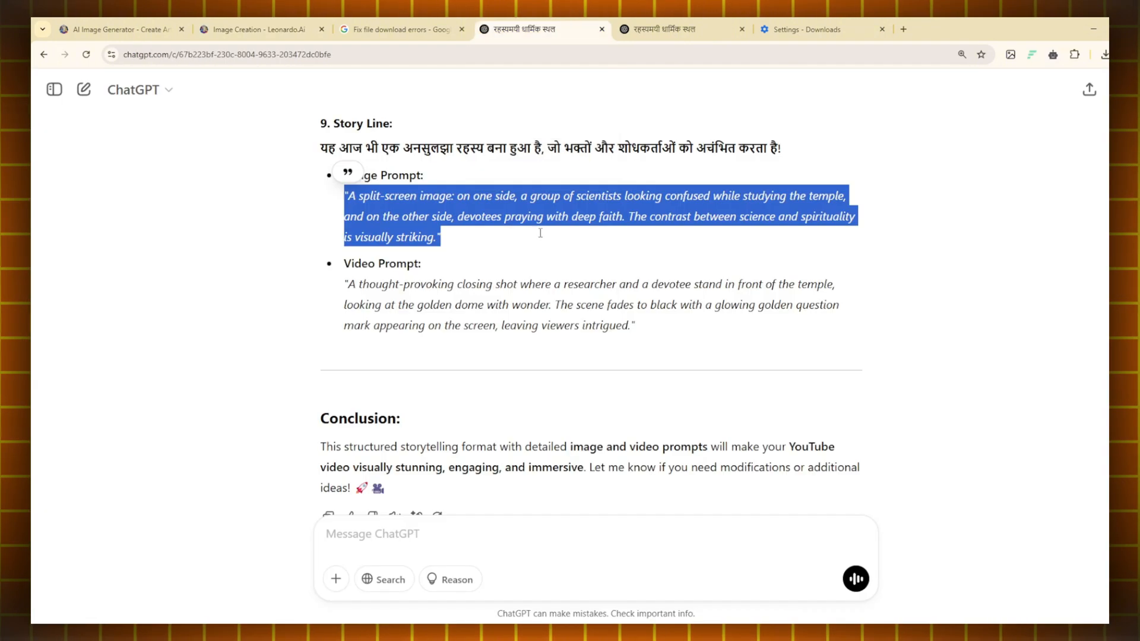
drag(345, 284, 603, 333)
key(ctrl+c)
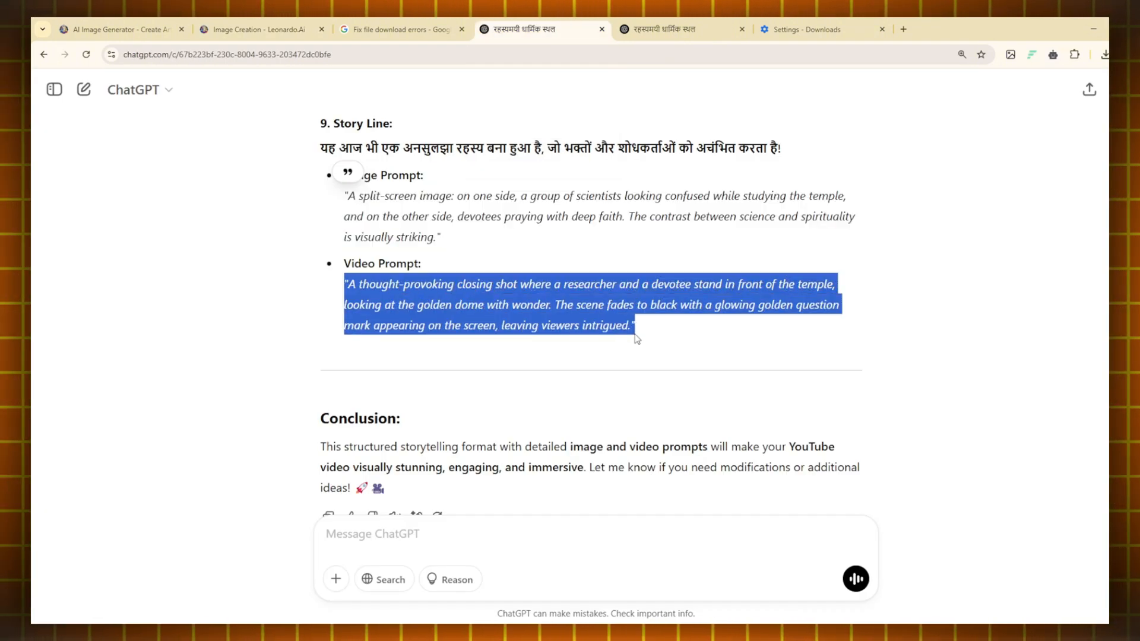
right_click(610, 326)
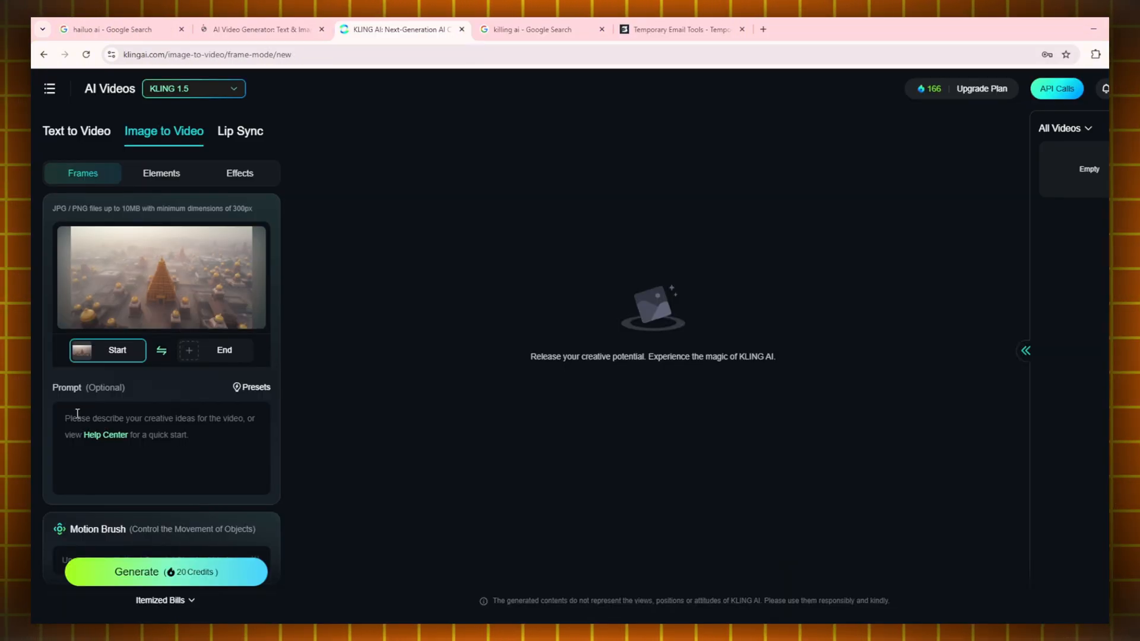
- Paste the copied closing-shot prompt into KLING AI's image-to-video form and generate the video
right_click(77, 422)
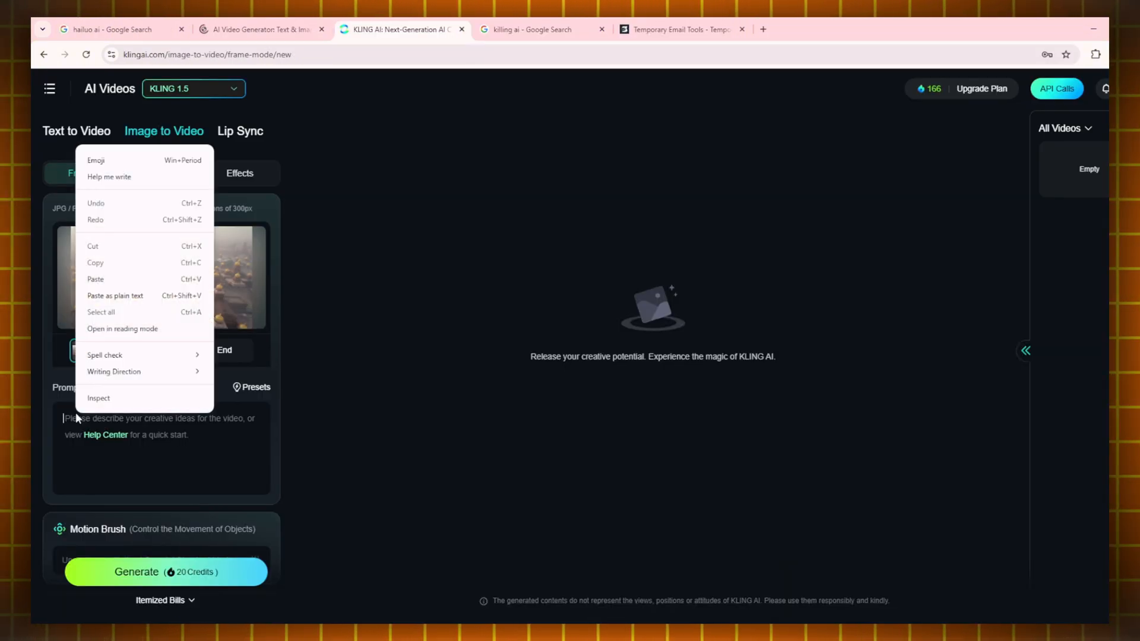
click(109, 279)
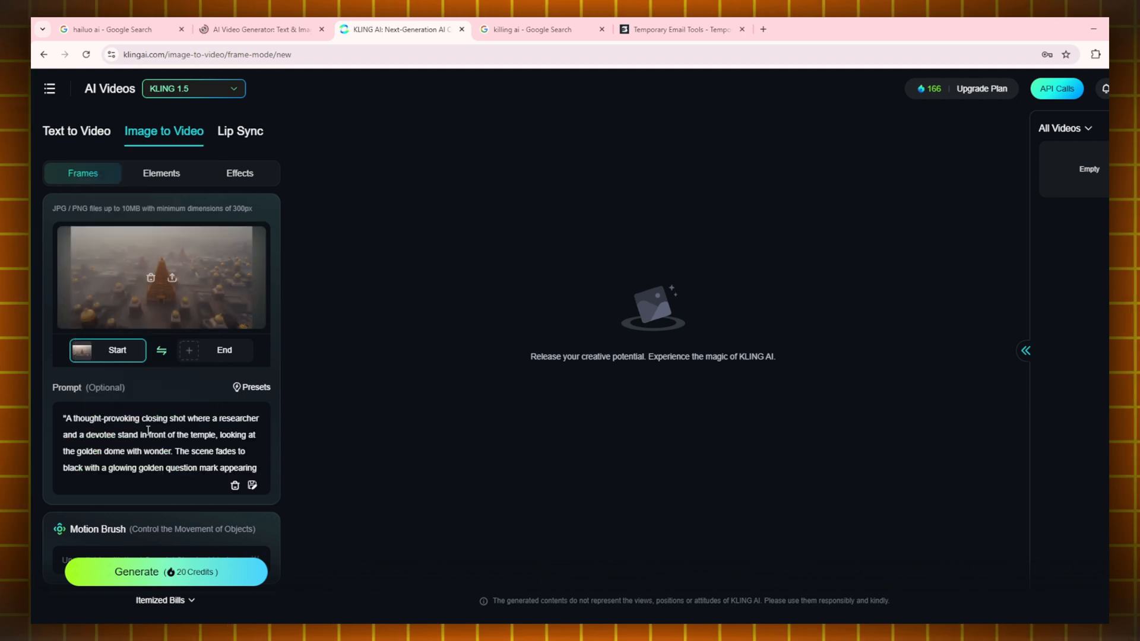
click(143, 575)
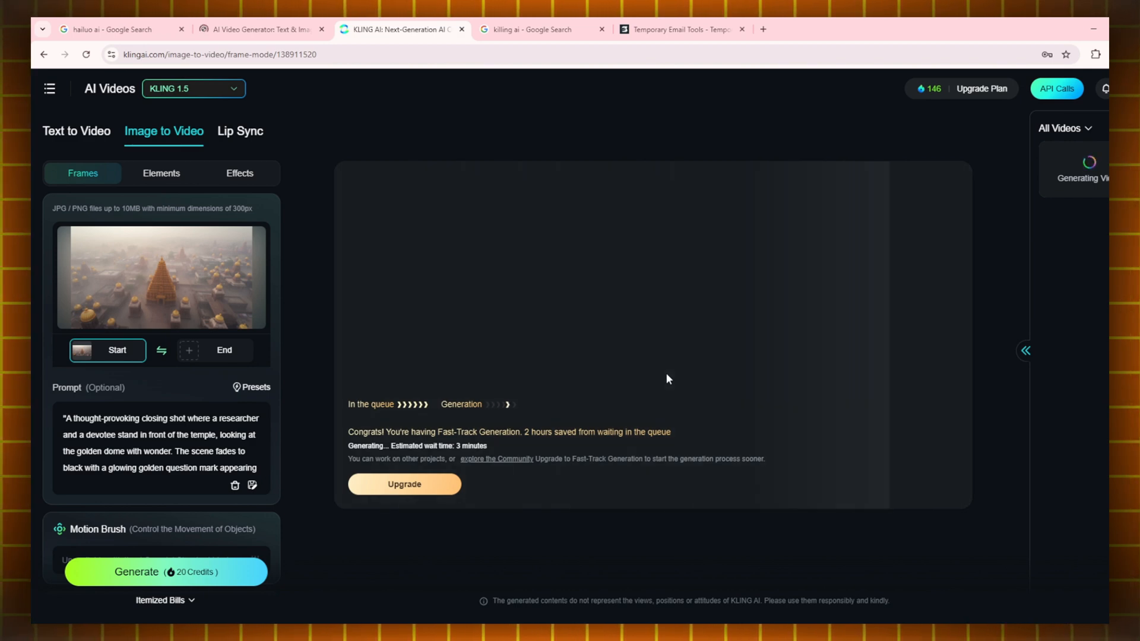
- Switch to Hailuo AI and upload Flux_.jpeg from the image folder as the Image to Video photo
click(277, 23)
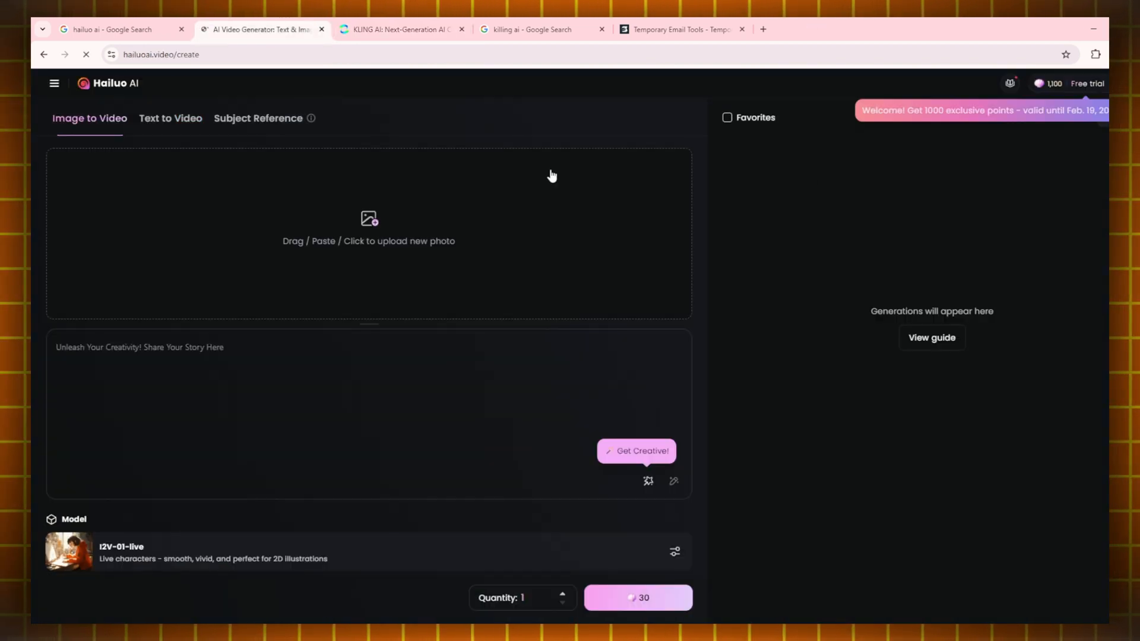
mouse_move(558, 622)
click(558, 570)
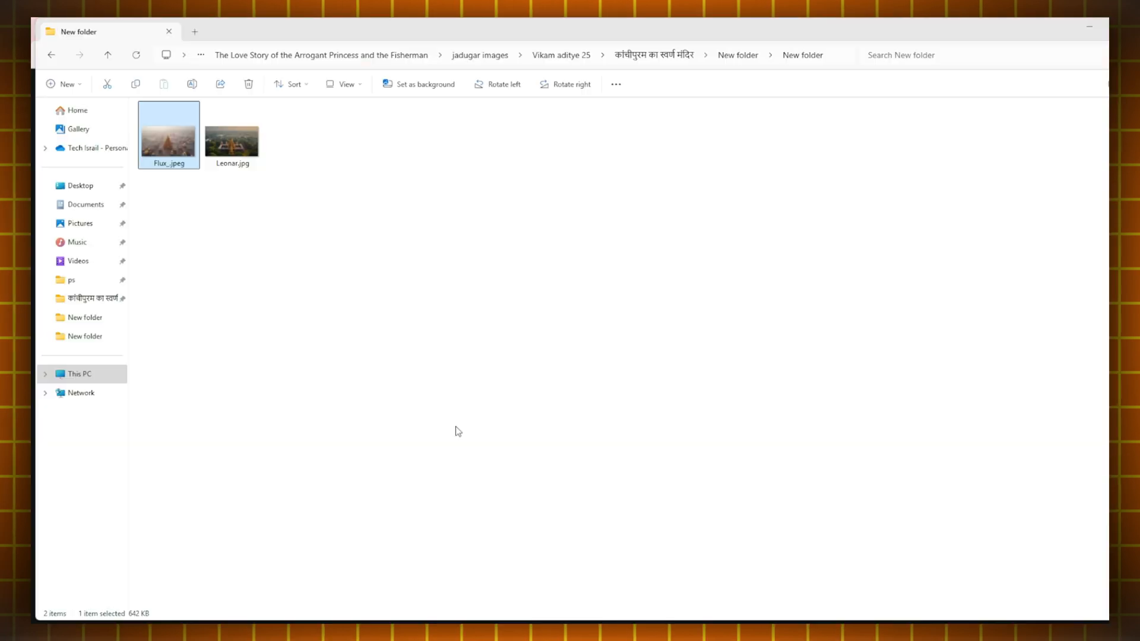
drag(183, 158, 226, 348)
- Paste the closing-shot prompt, look at the available effects without applying one, and generate one video with the I2V-01-live model
right_click(226, 348)
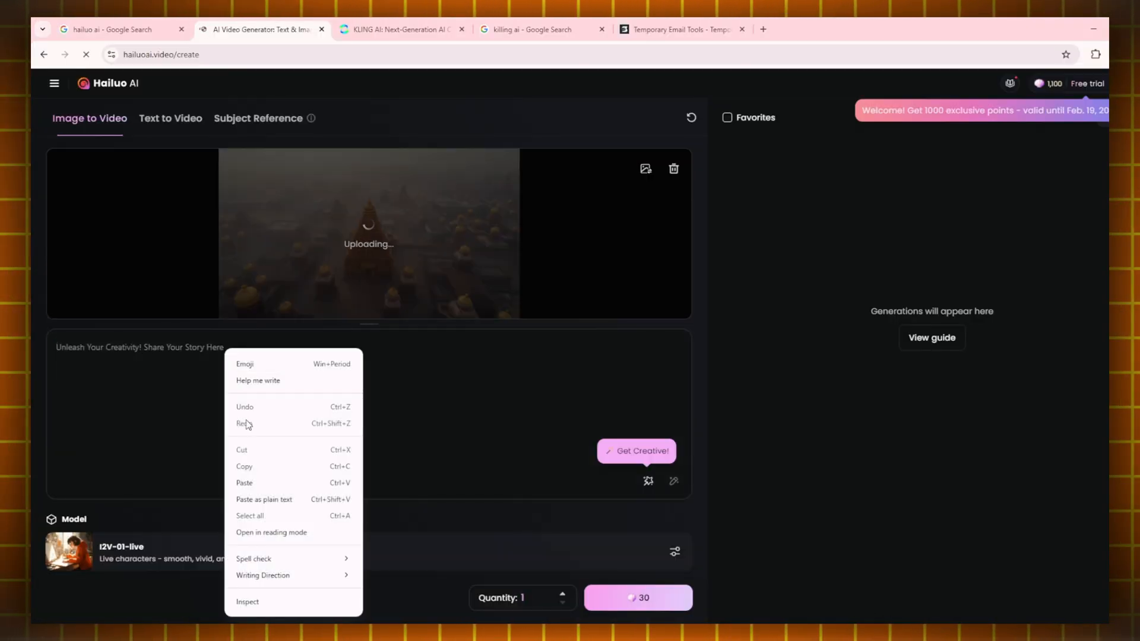
click(256, 481)
mouse_move(674, 487)
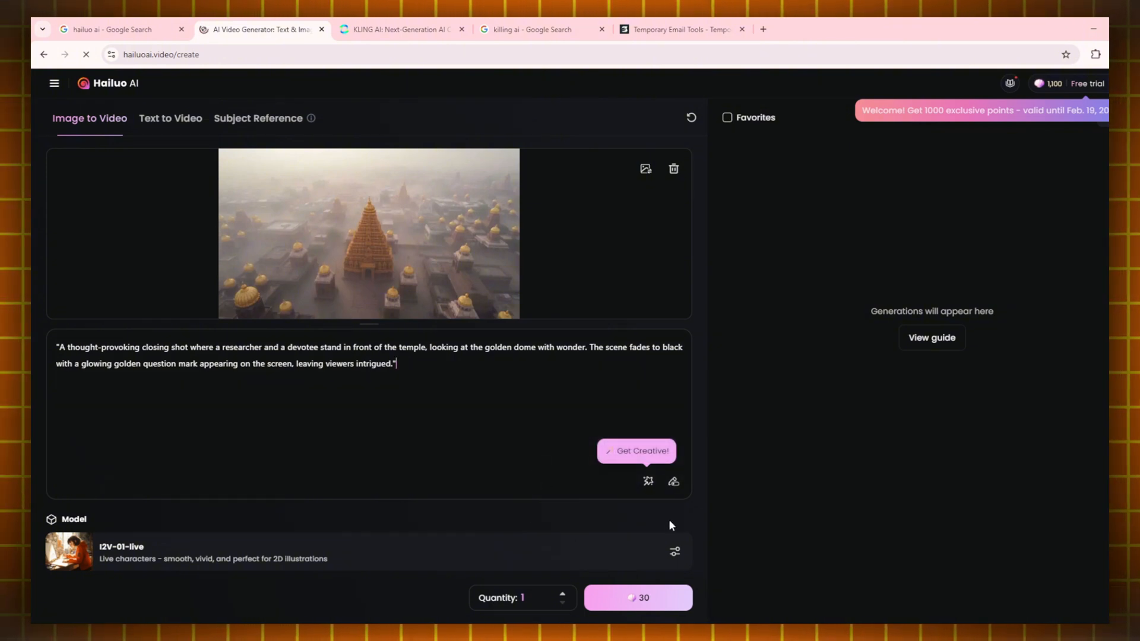
click(649, 482)
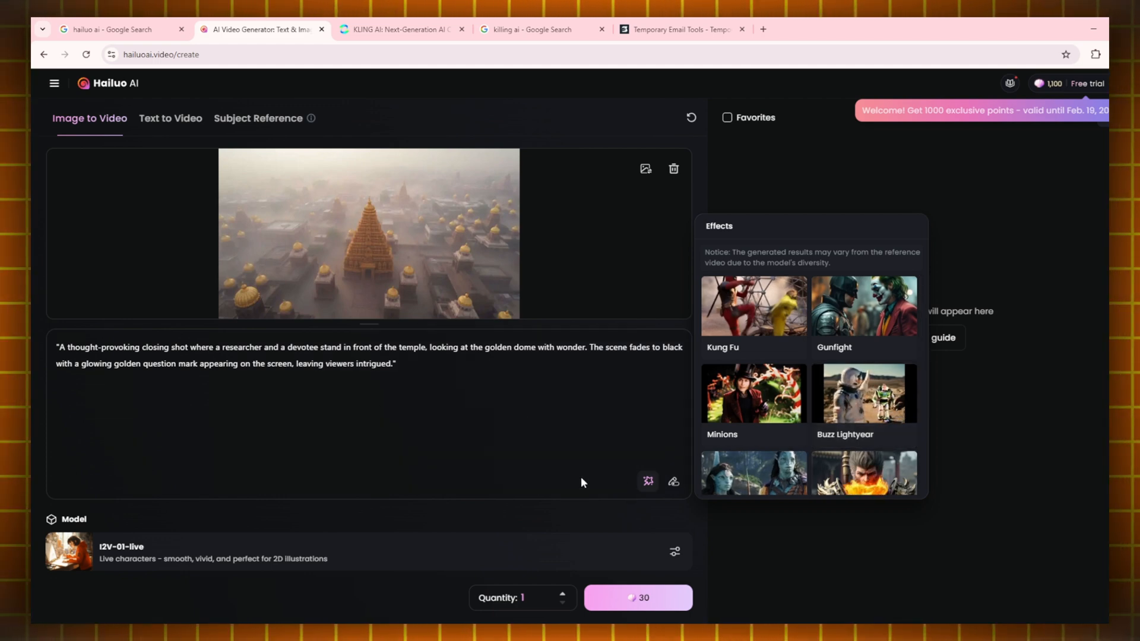
click(441, 493)
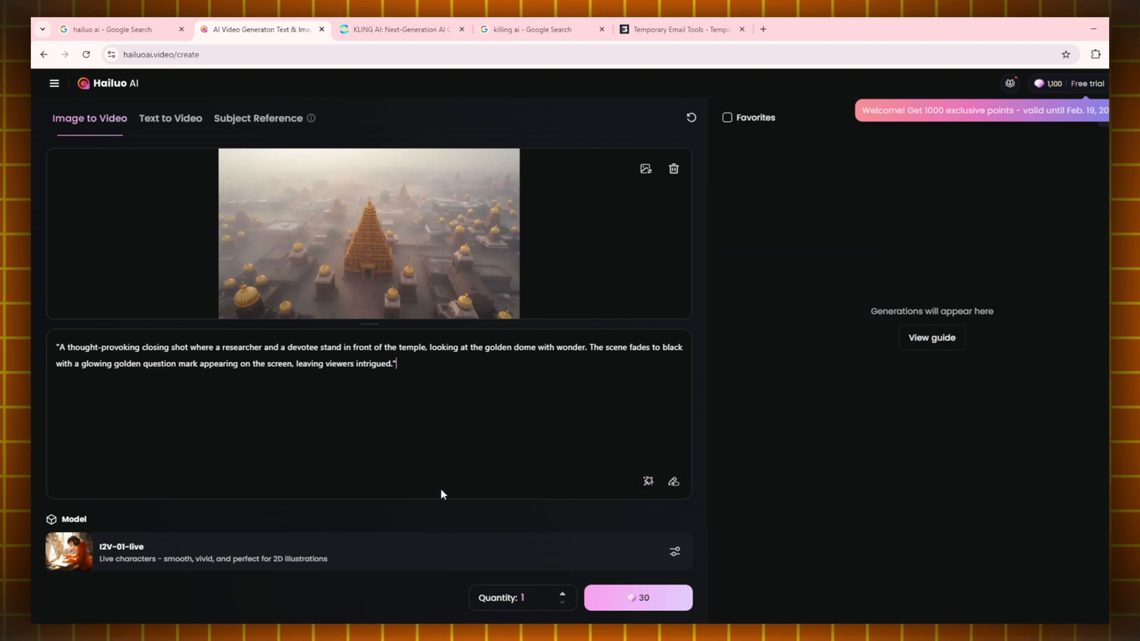
click(656, 604)
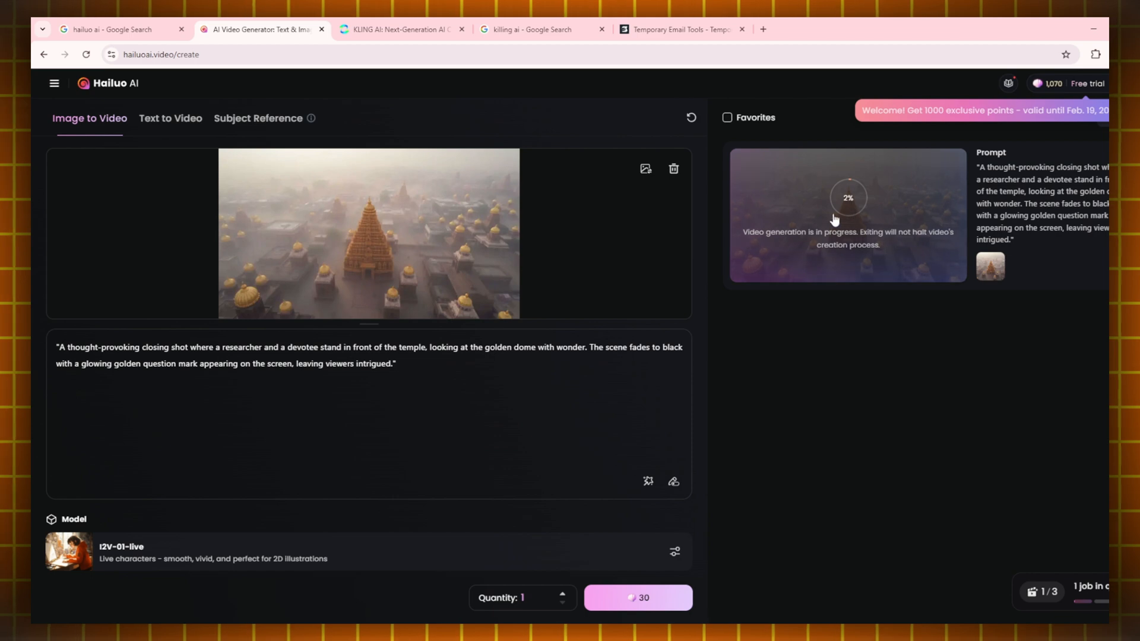
- Switch to ChatGPT and copy the video prompt of story line 5, about the ancient sage in meditation
mouse_move(714, 630)
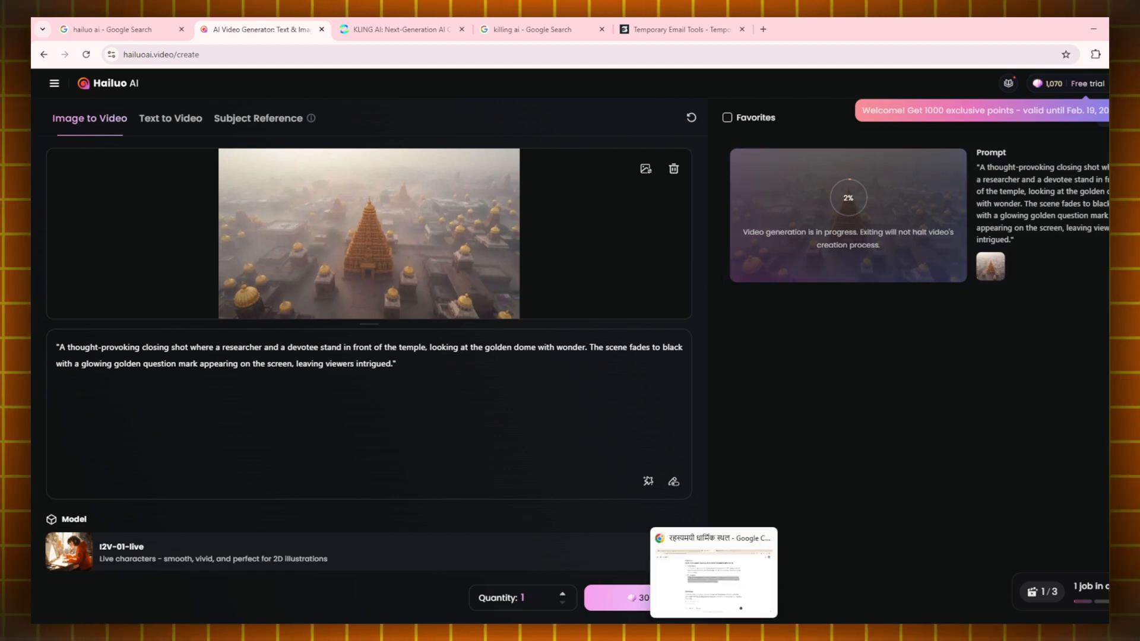
mouse_move(585, 630)
click(562, 586)
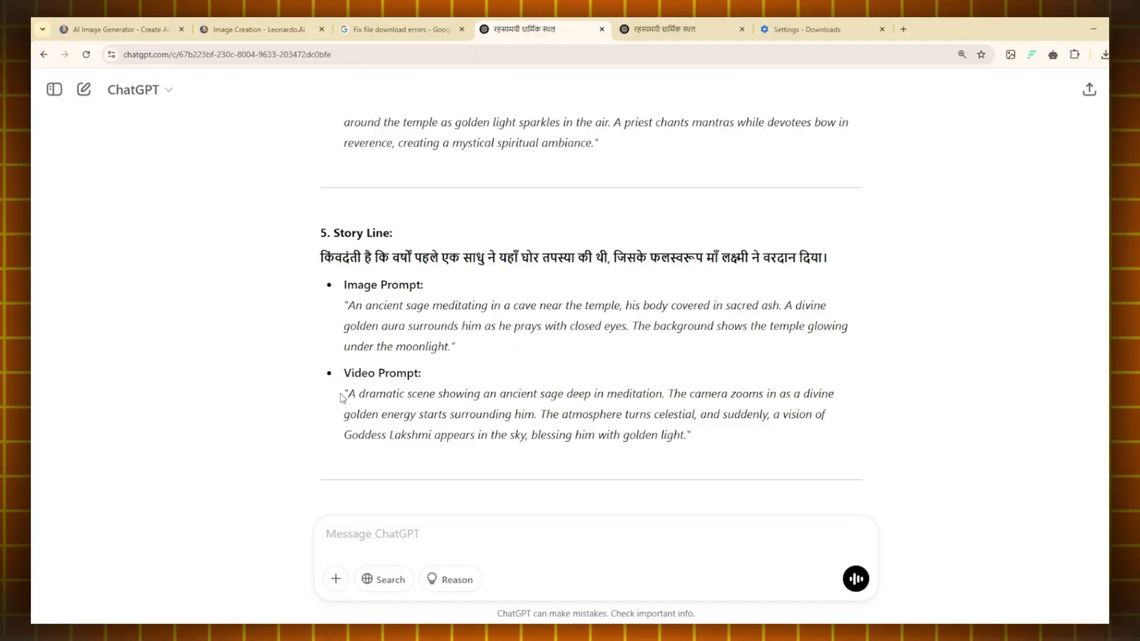
drag(369, 402, 740, 437)
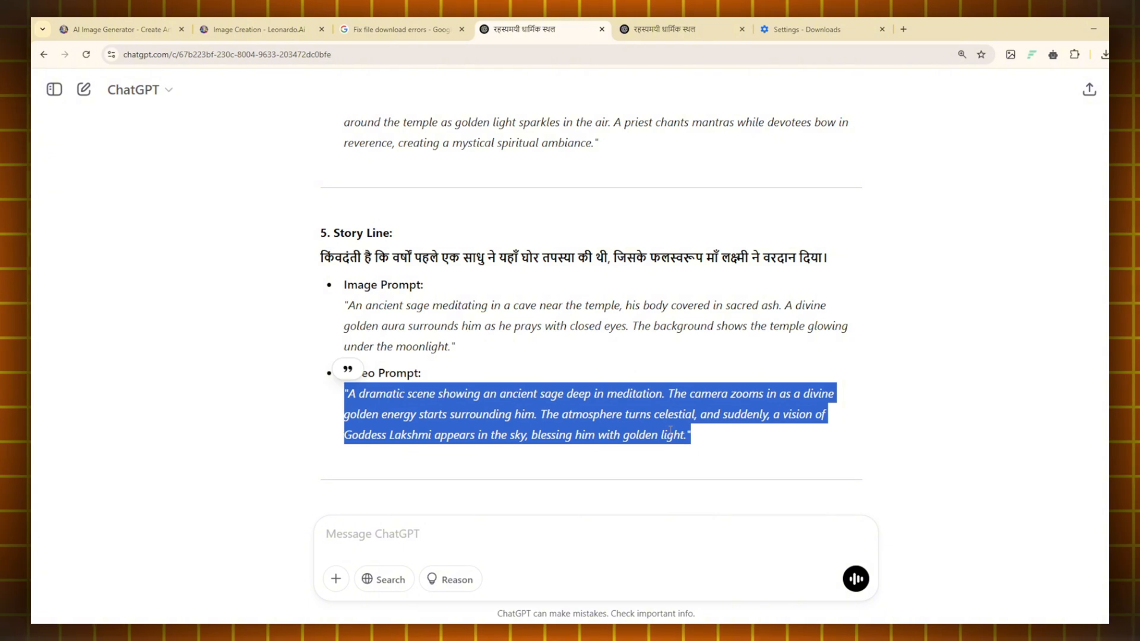
right_click(684, 446)
click(686, 446)
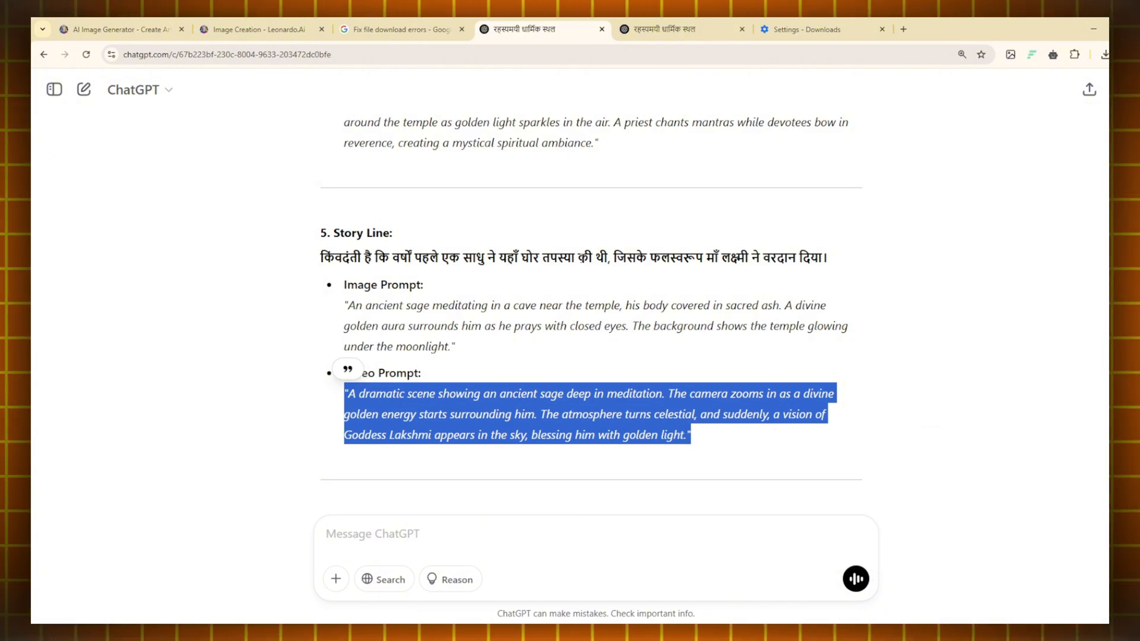
- Switch to Hailuo AI, replace the prompt with the copied ancient-sage video prompt and generate one video of the cave sage image
click(869, 563)
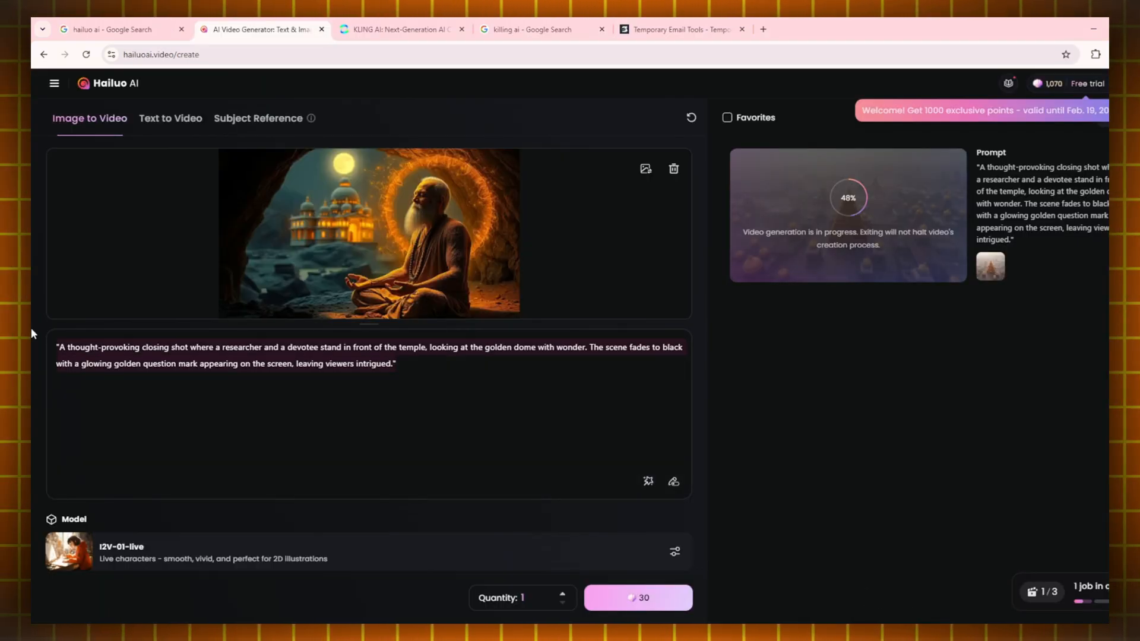
right_click(131, 365)
click(199, 152)
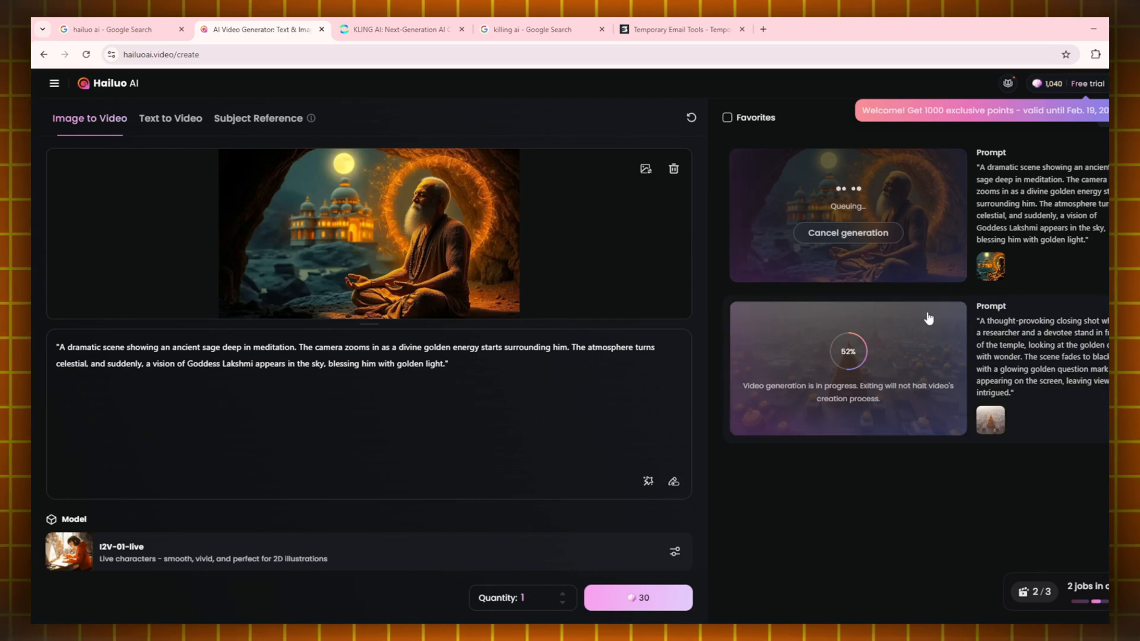
- Upload the golden treasury image in Hailuo AI and generate its video with story line 2's image prompt copied from ChatGPT
key(alt+Tab)
drag(867, 143, 475, 315)
mouse_move(712, 620)
click(712, 552)
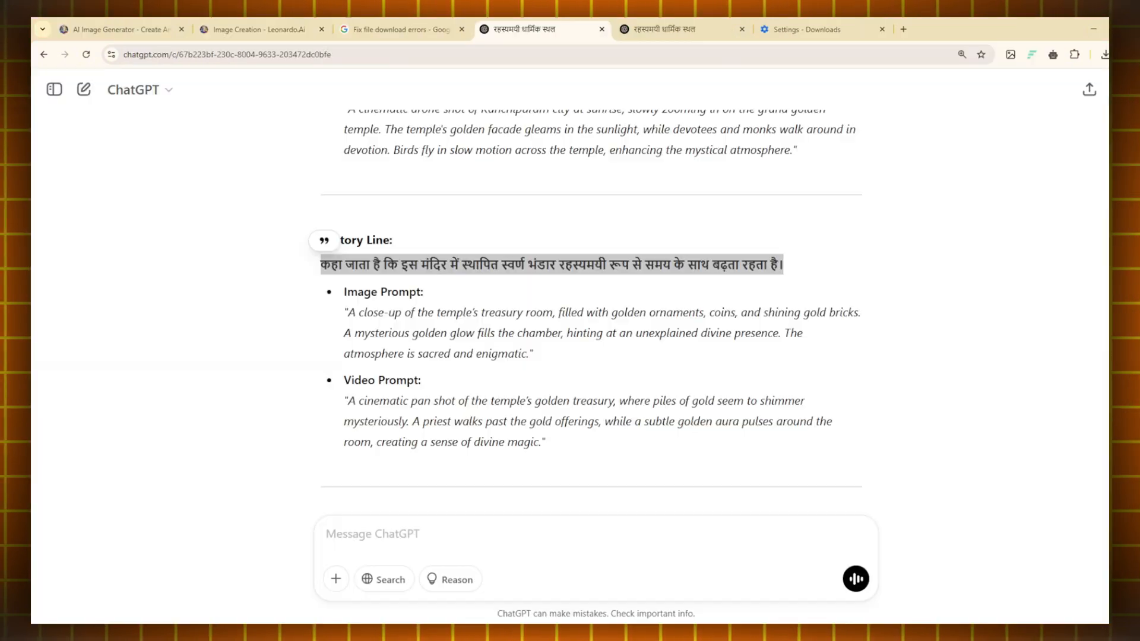
click(384, 299)
drag(345, 312, 530, 358)
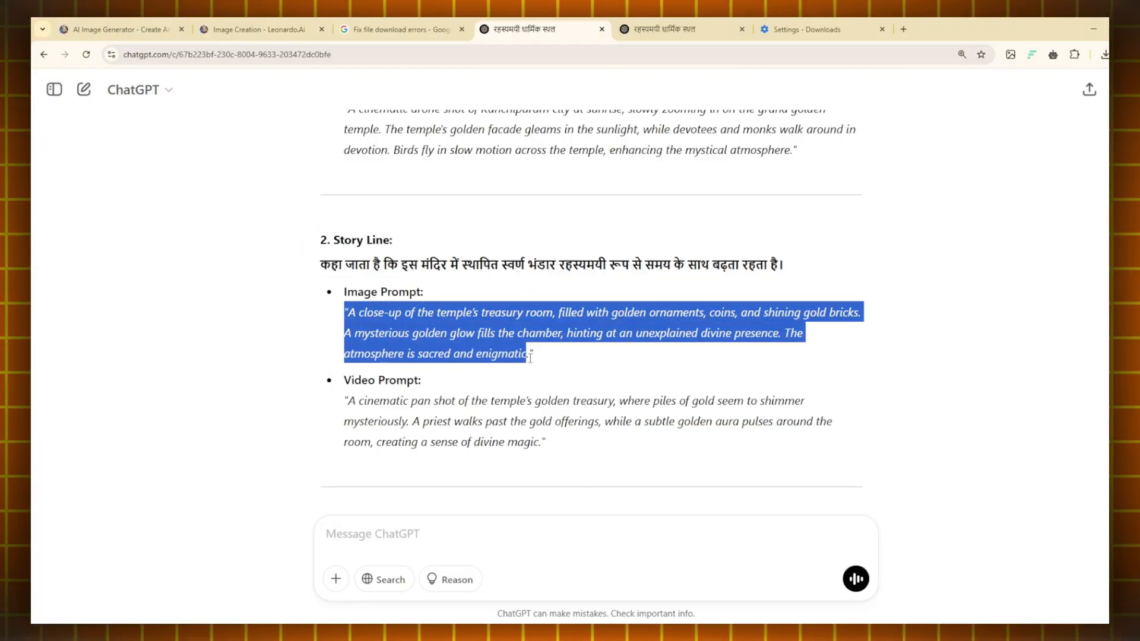
click(875, 595)
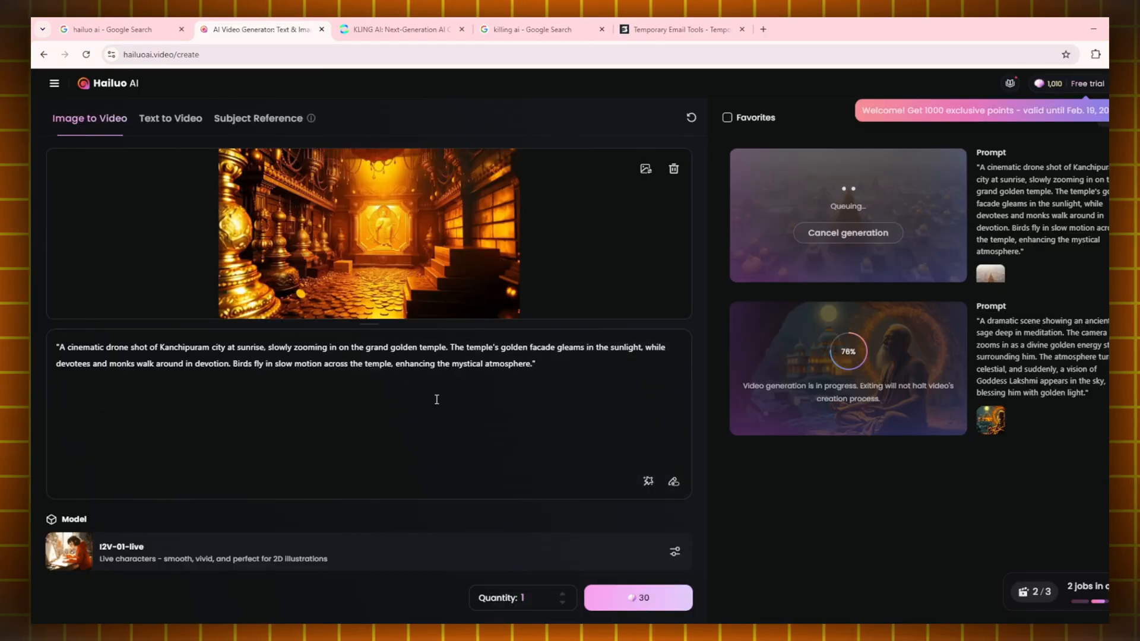
key(ctrl+v)
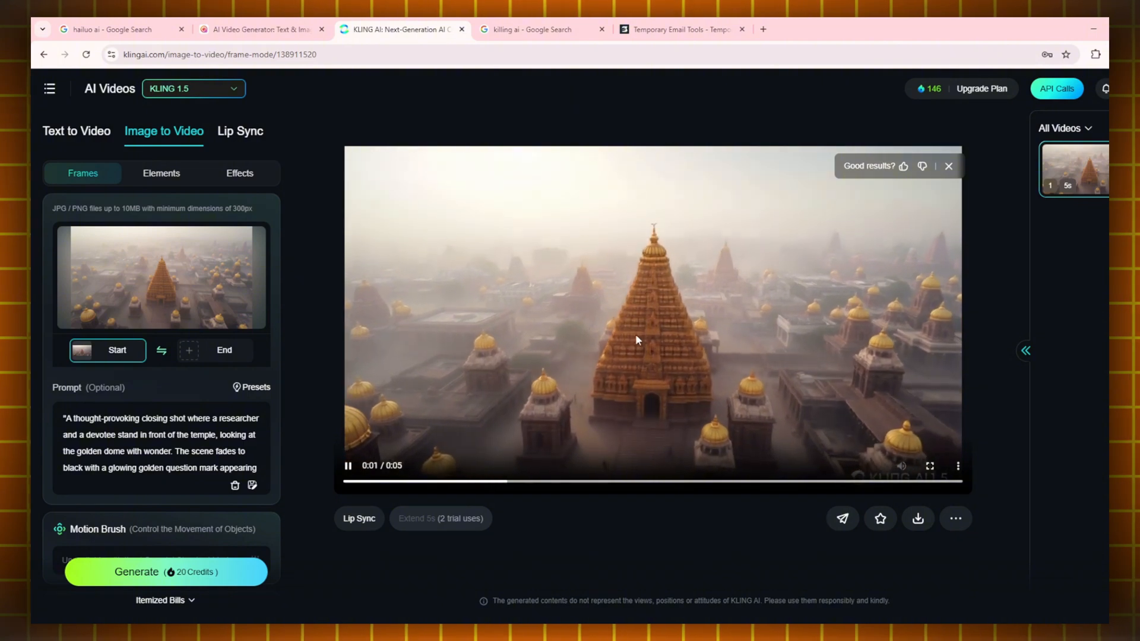
- In KLING AI, replace the start frame with the image of the sage meditating in a cave under a glowing ring
mouse_move(152, 278)
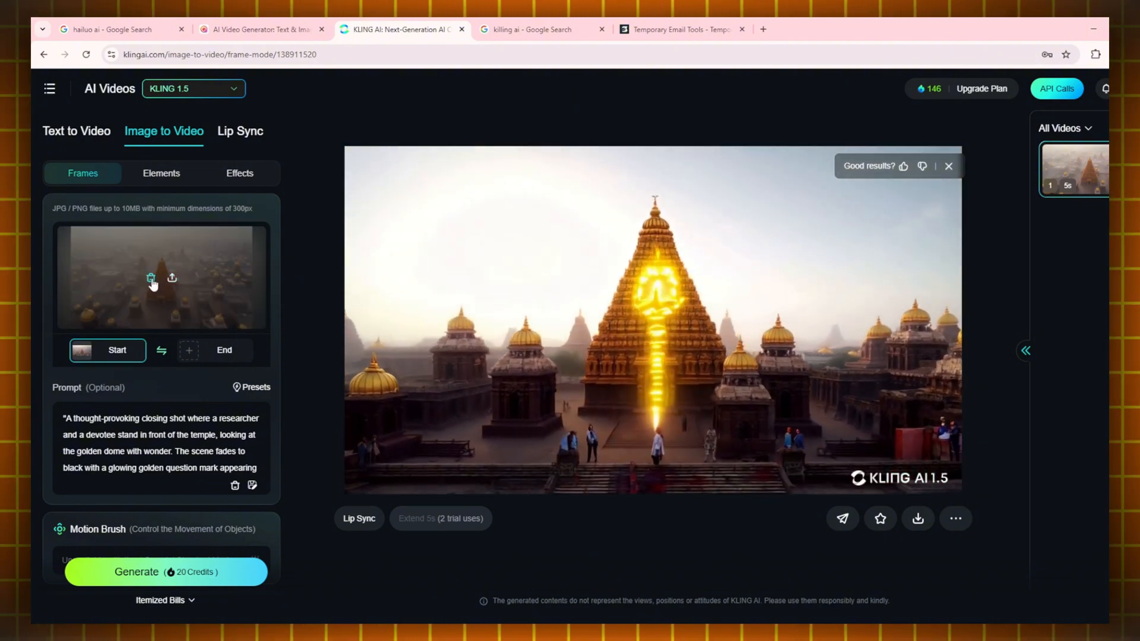
click(151, 278)
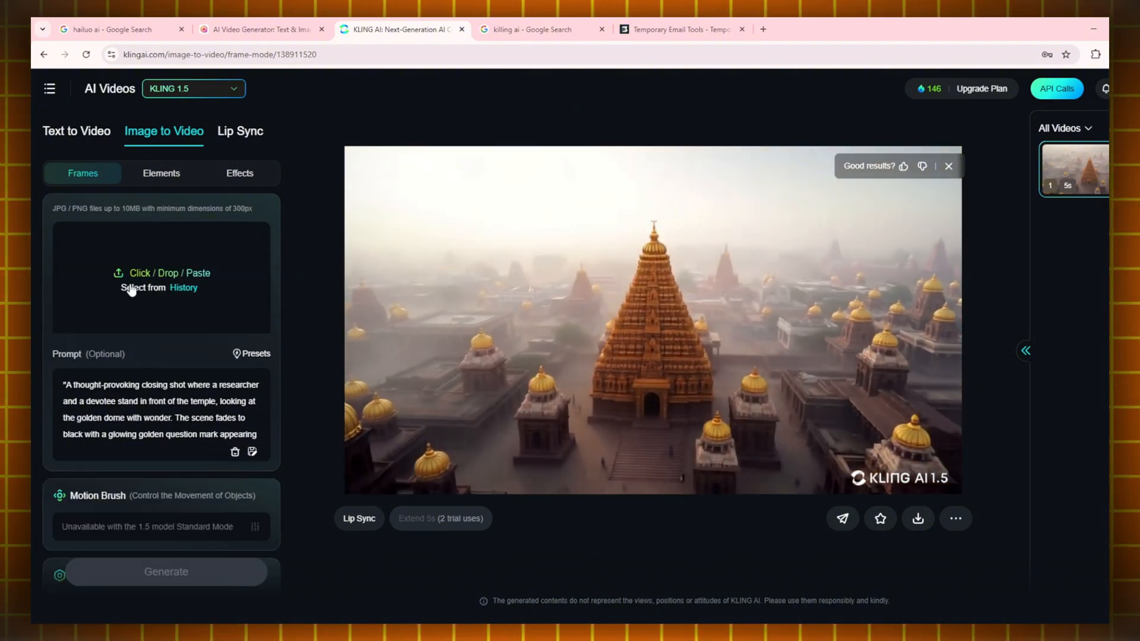
key(ctrl+v)
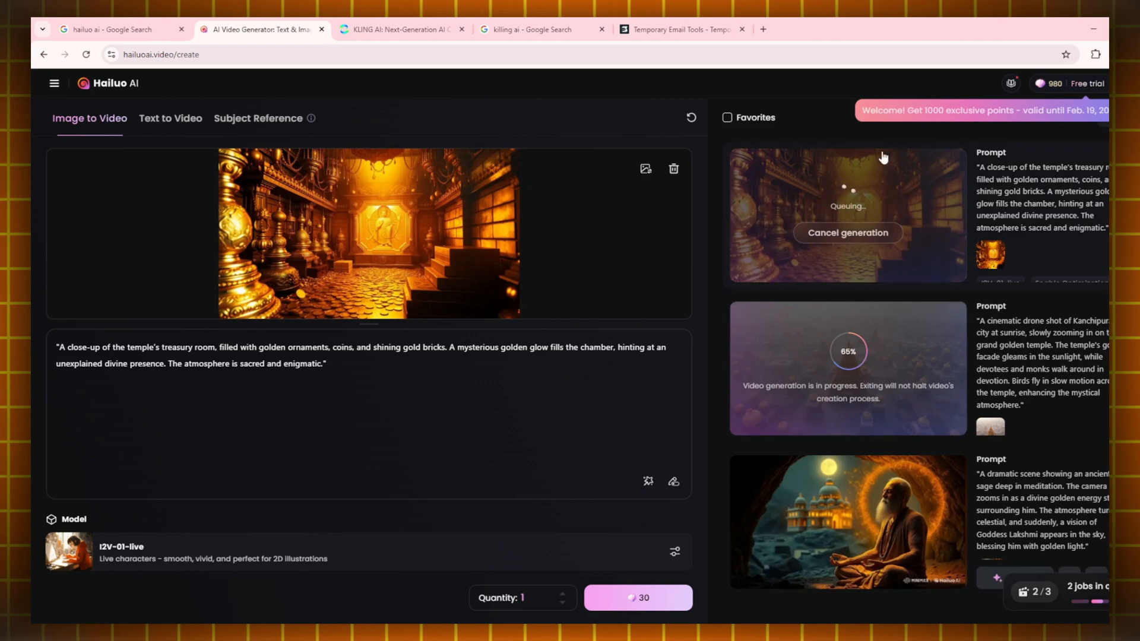
- Copy the ancient-sage prompt from the finished sage video in Hailuo AI and return to KLING AI
scroll(1046, 457, down, 2)
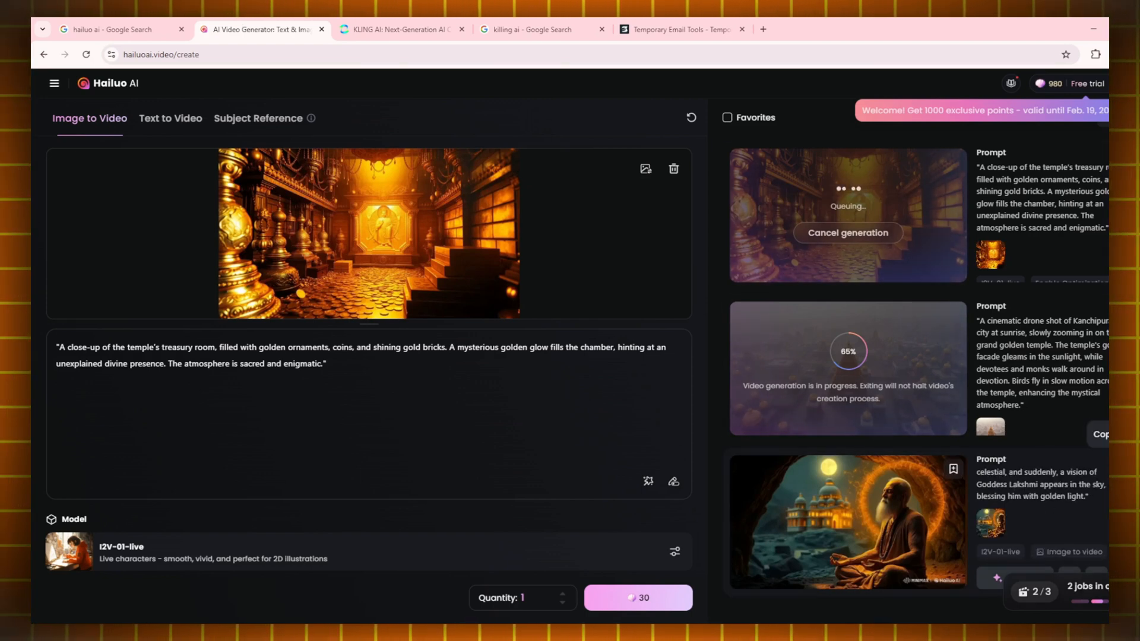
click(1103, 459)
click(404, 29)
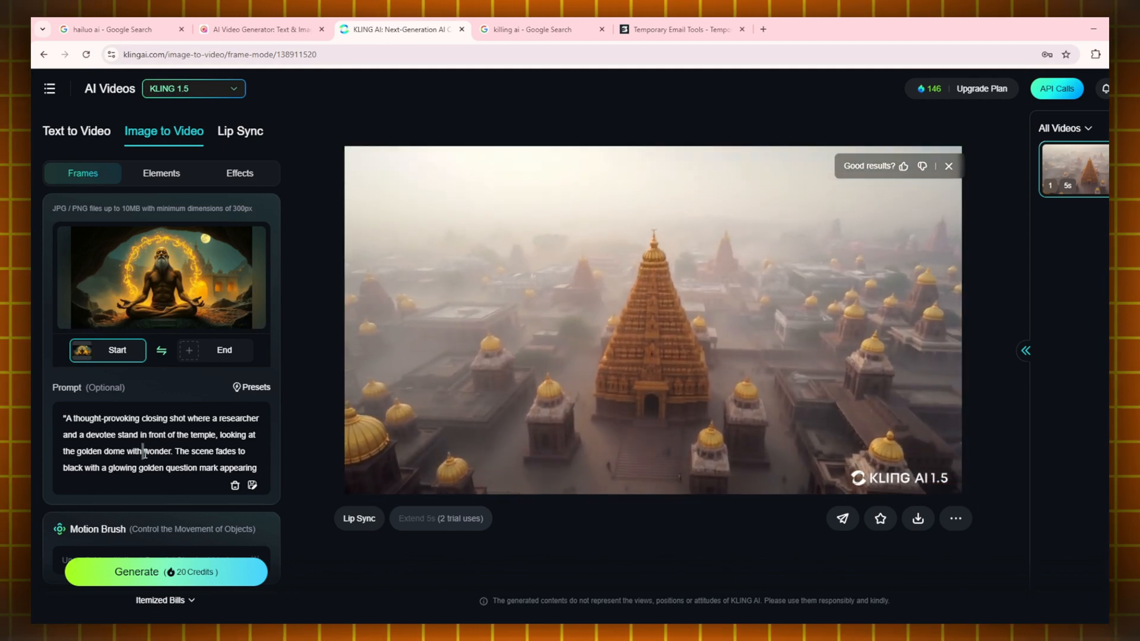
- Replace the closing-shot prompt in KLING AI with the copied ancient-sage prompt and generate the video
click(145, 454)
key(ctrl+a)
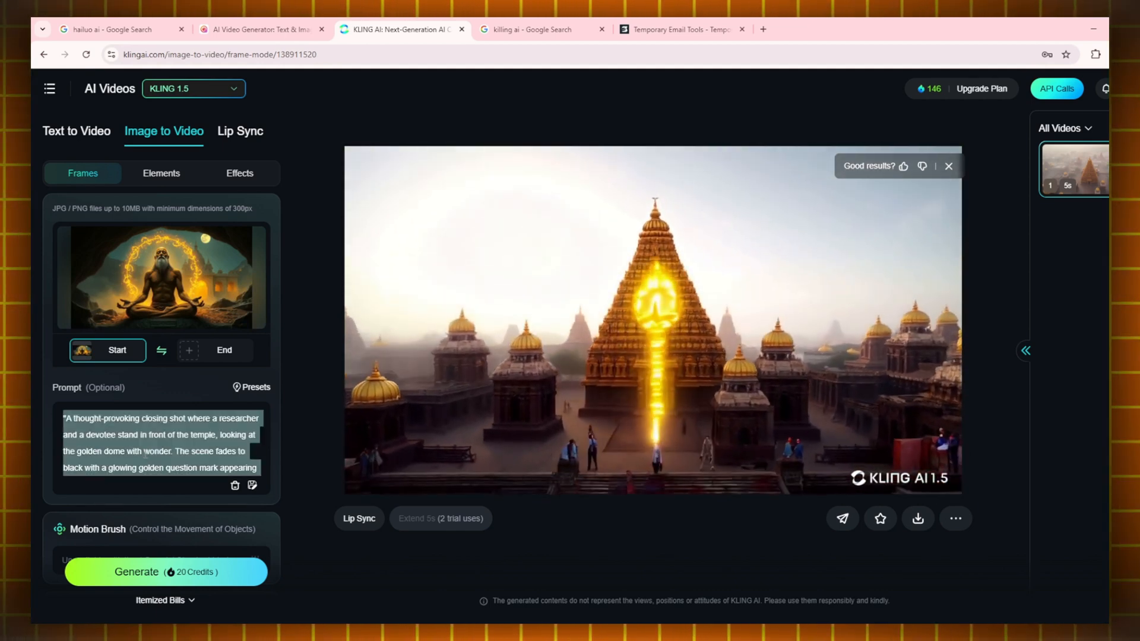
key(ctrl+v)
scroll(156, 430, up, 2)
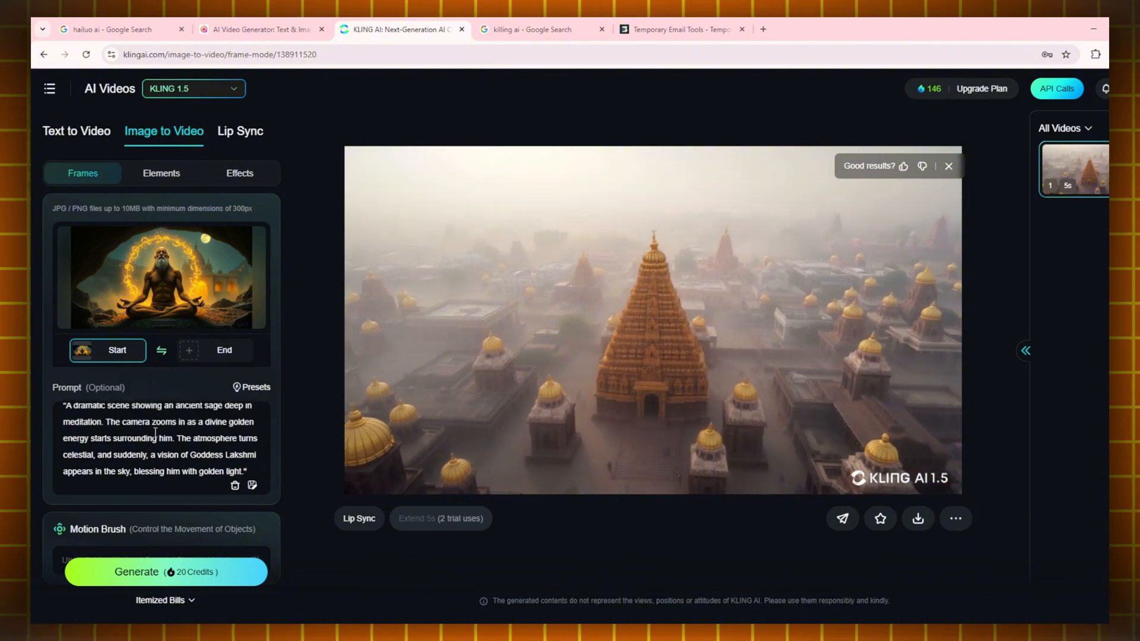
scroll(156, 431, down, 2)
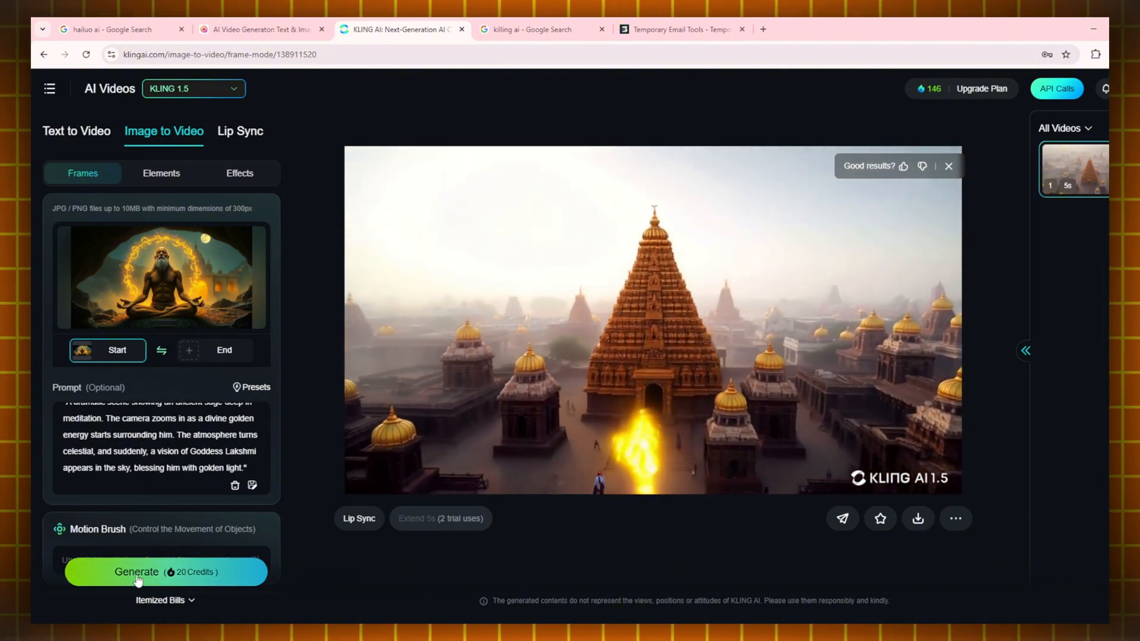
click(193, 571)
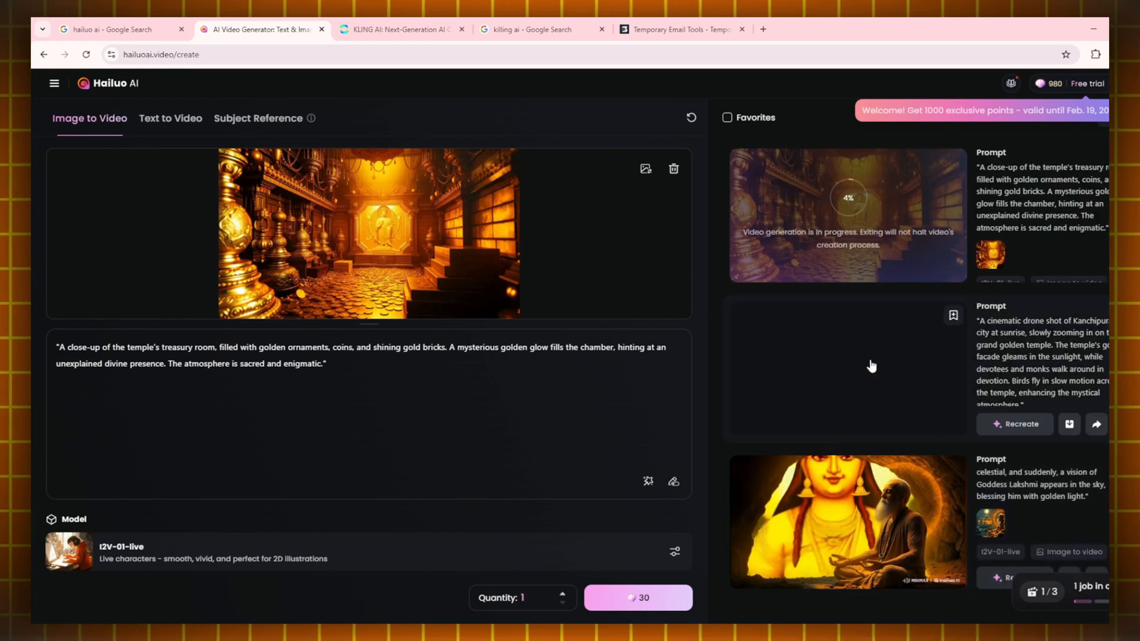
- Play the finished Kanchipuram drone-shot video in Hailuo AI and browse the other generated temple, treasury and sage videos
click(860, 364)
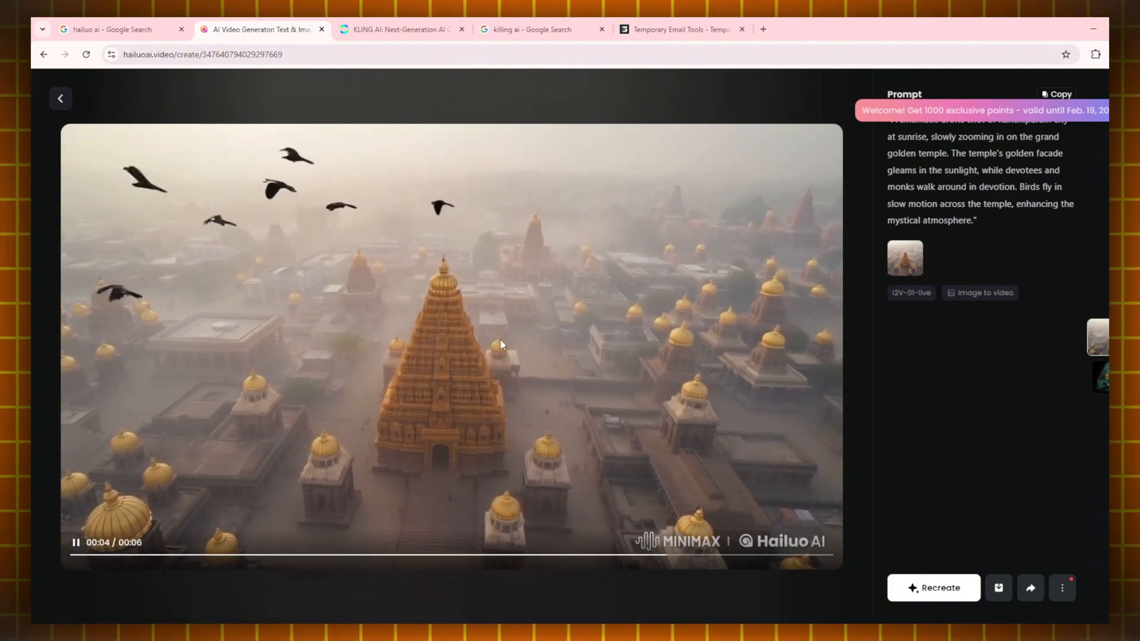
click(857, 443)
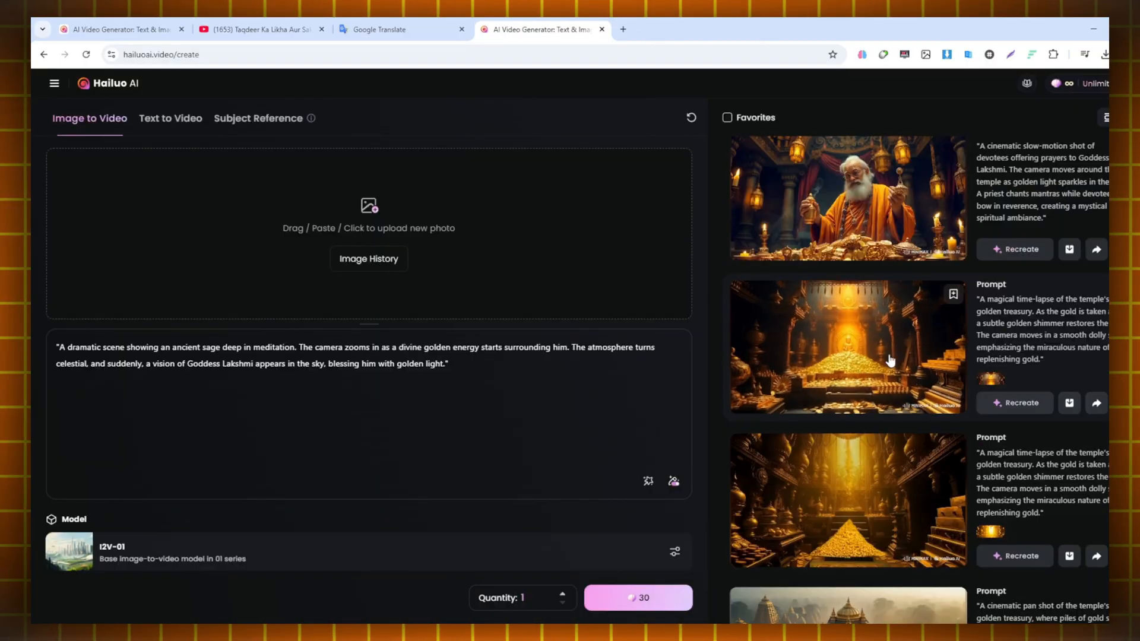
scroll(890, 354, up, 2)
scroll(891, 354, up, 3)
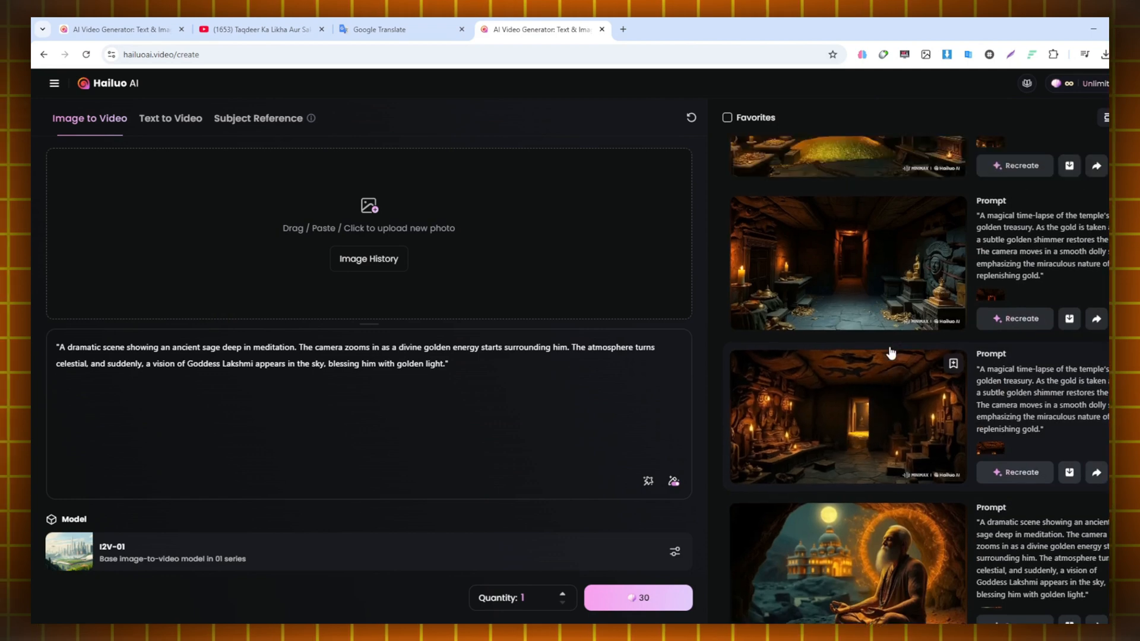
scroll(890, 354, up, 2)
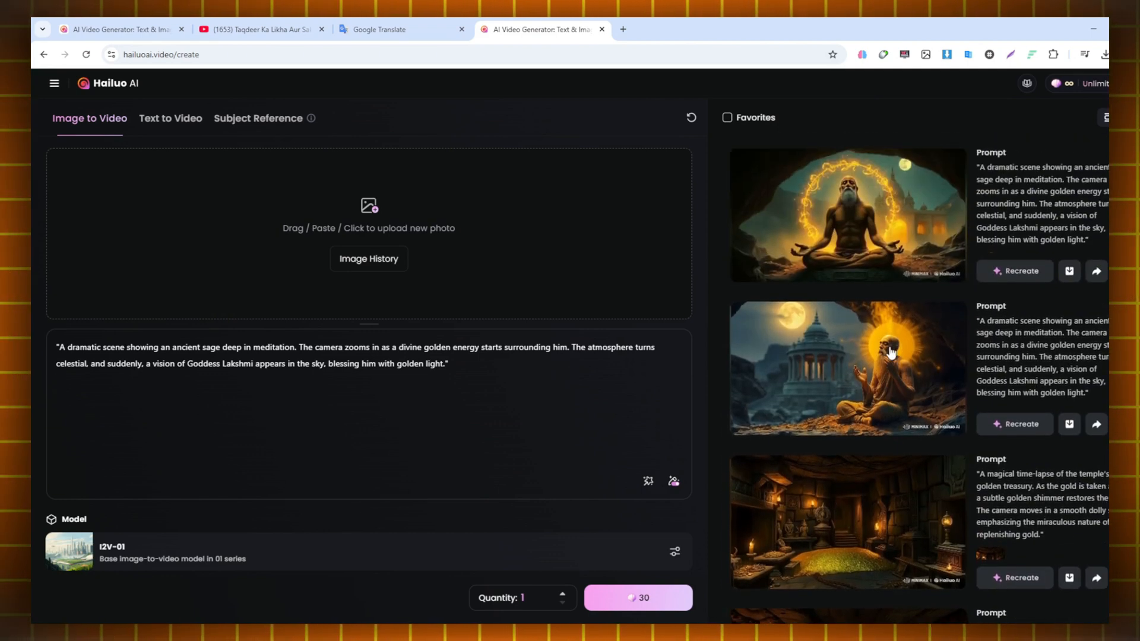
scroll(890, 354, down, 2)
scroll(891, 354, down, 6)
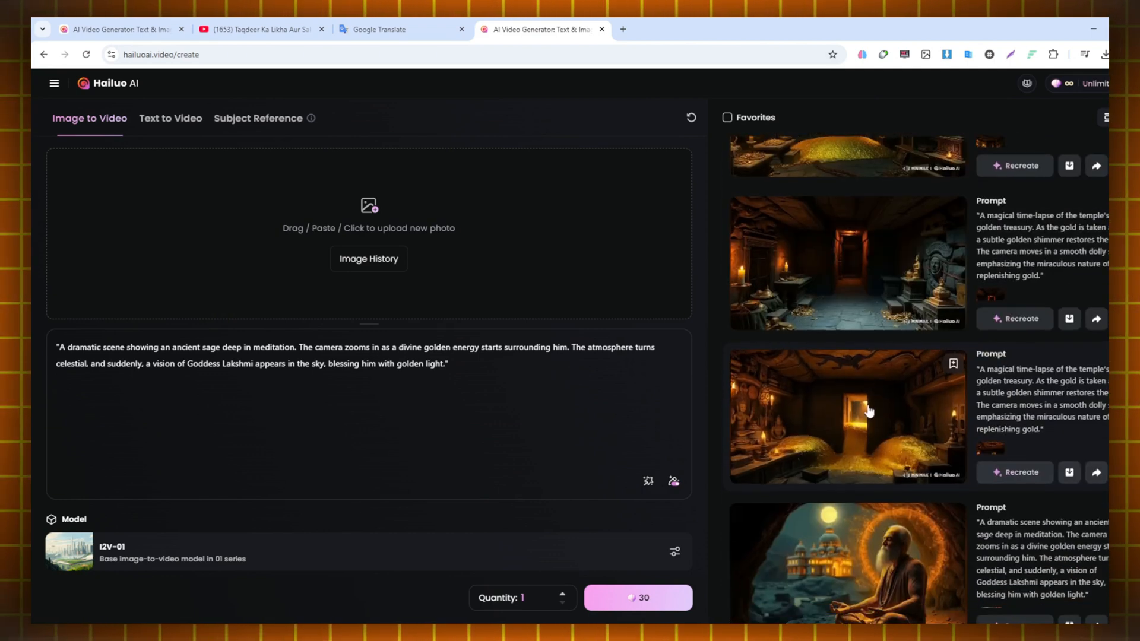
scroll(867, 409, down, 1)
scroll(863, 454, down, 8)
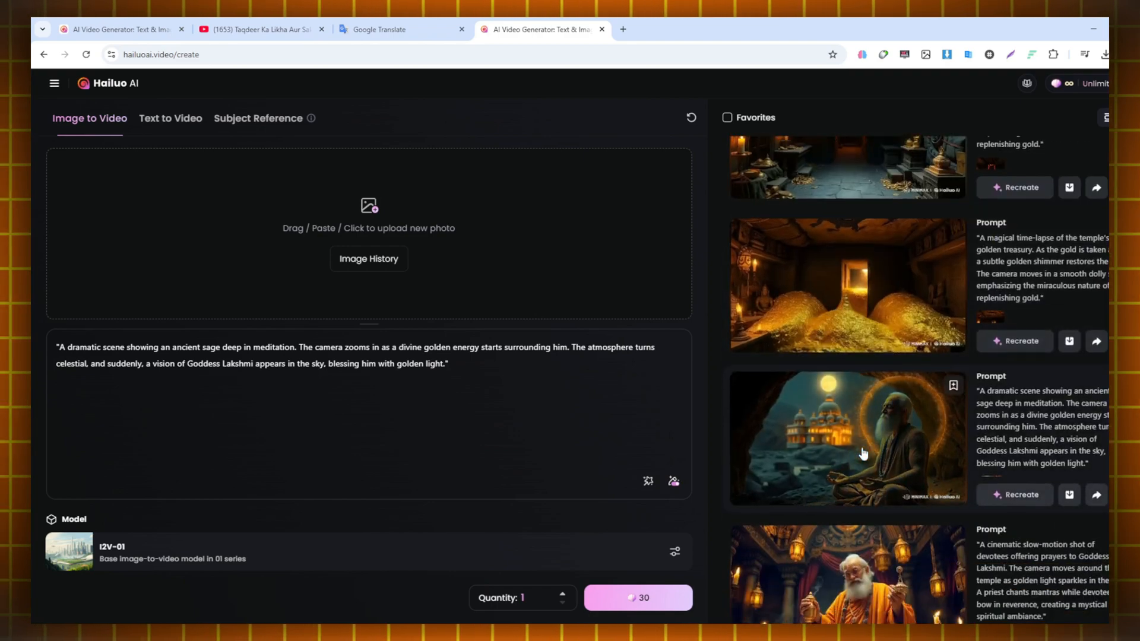
scroll(861, 396, down, 3)
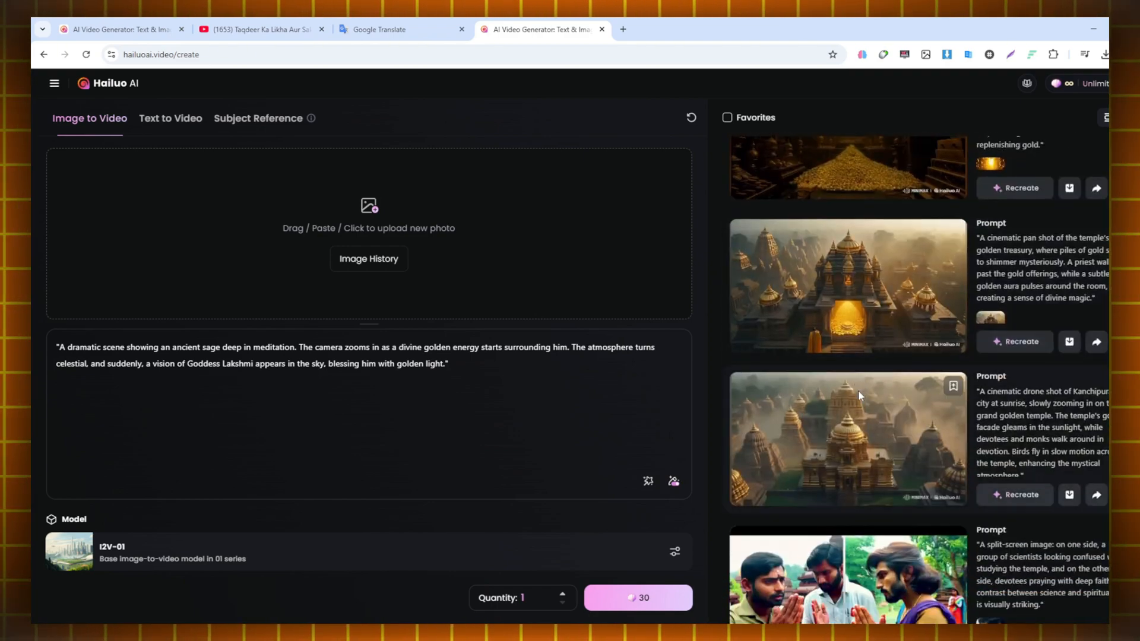
scroll(860, 397, up, 8)
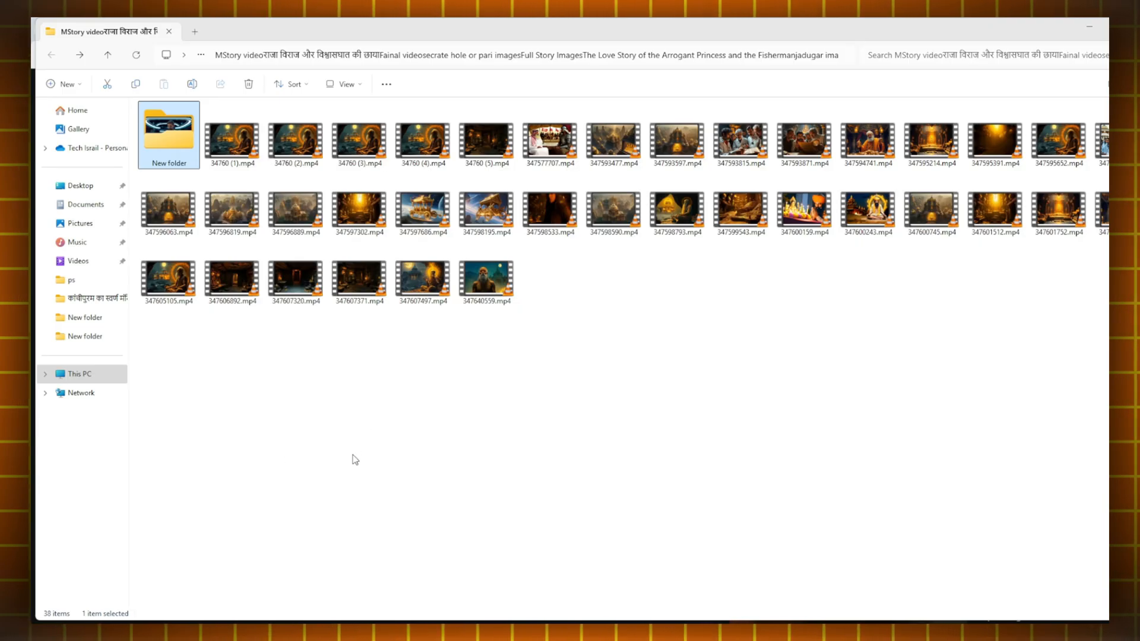
- Look over the downloaded MP4 clips in the story's video folder
drag(220, 357, 1102, 107)
click(757, 417)
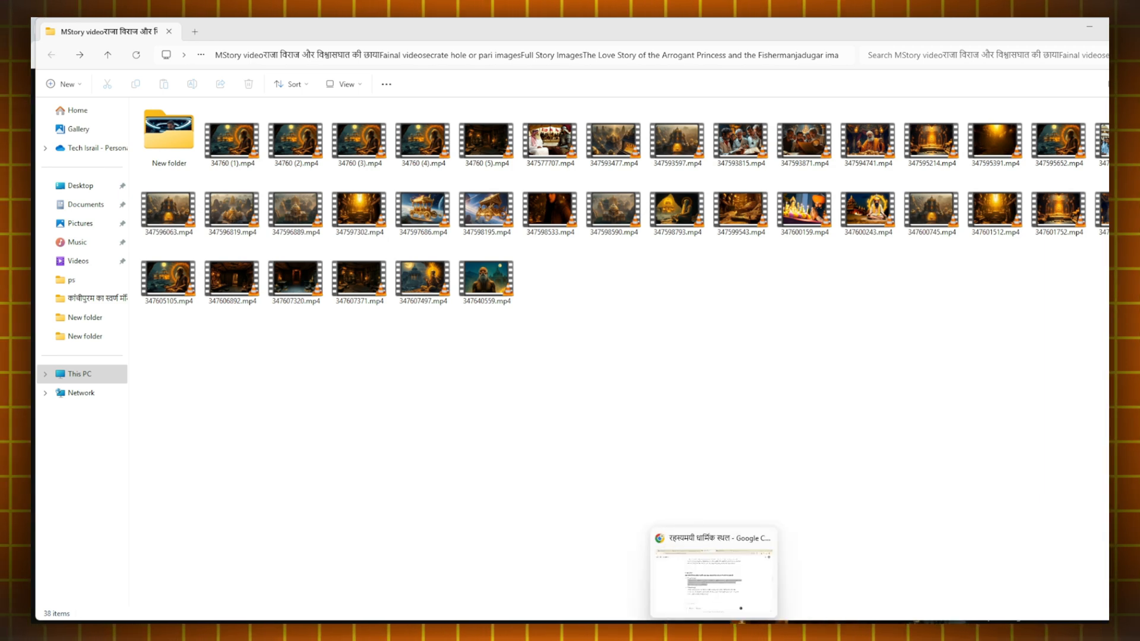
- Open elevenlabs.io in a new Chrome tab, enter its app and open Text to Speech
click(719, 605)
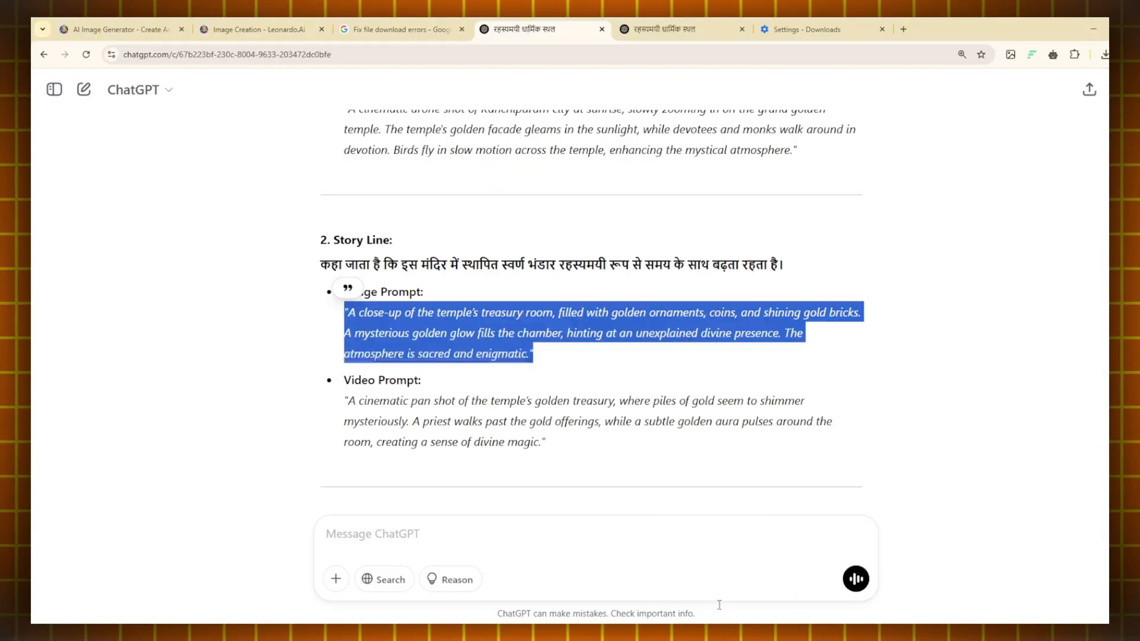
click(903, 29)
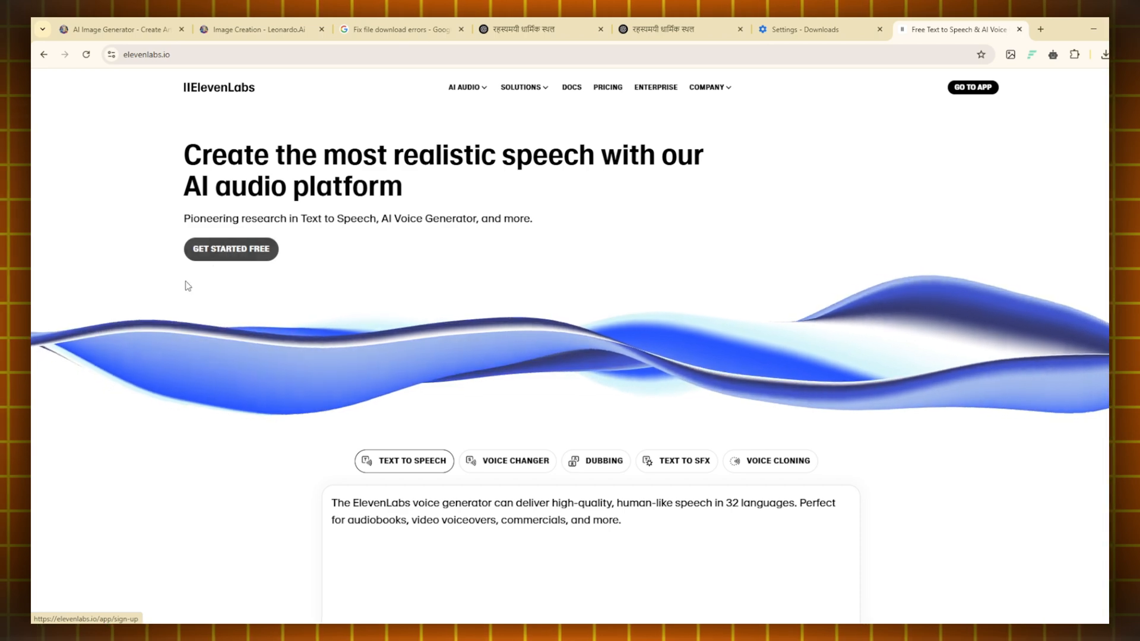
click(978, 89)
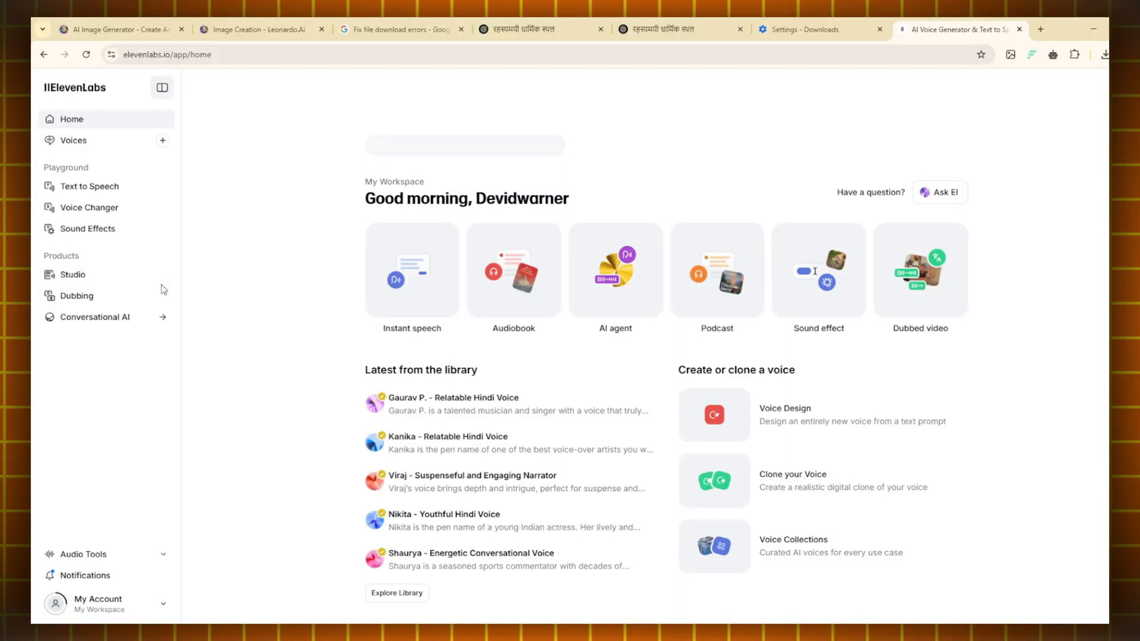
click(80, 188)
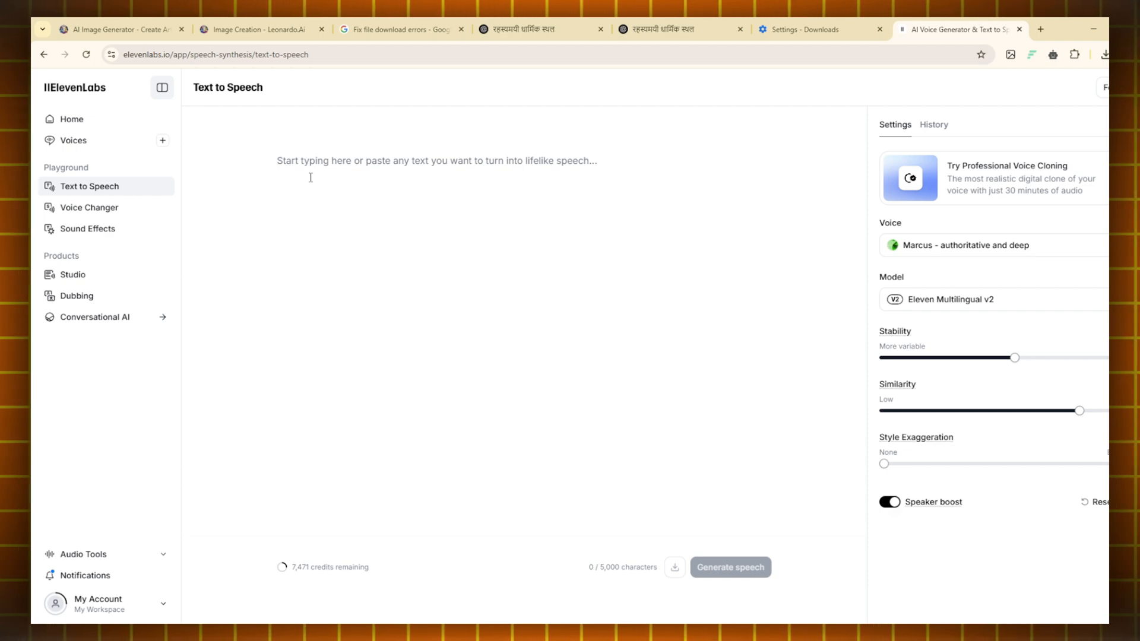
- Switch to the ChatGPT story chat and copy the full Hindi story of the Kanchipuram golden temple without its heading
click(522, 29)
scroll(538, 202, up, 10)
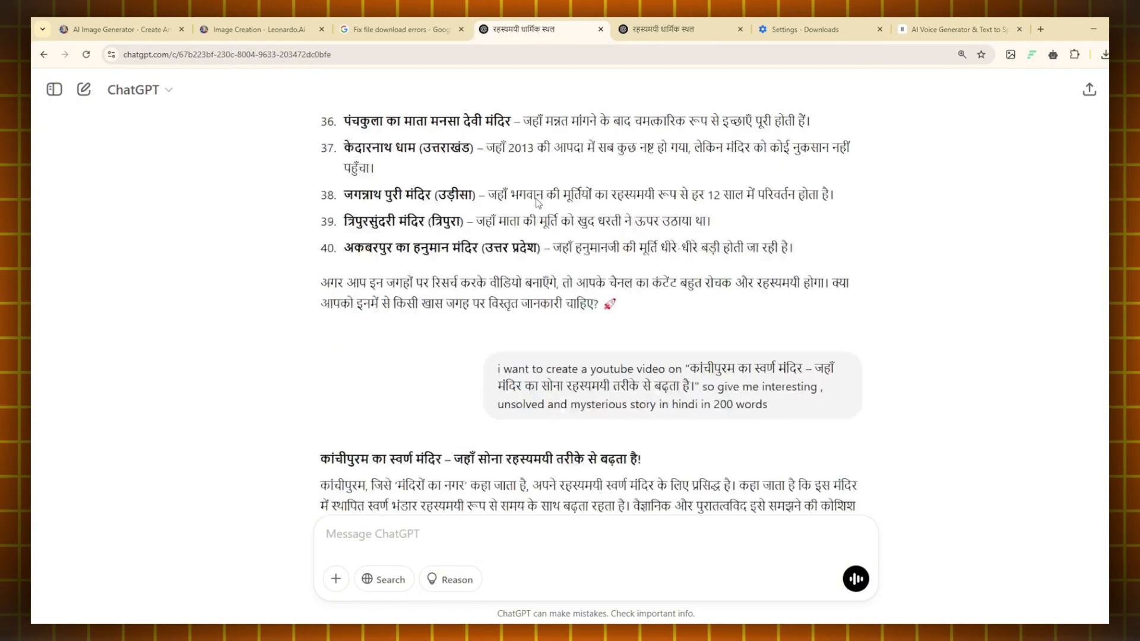
scroll(537, 202, down, 3)
scroll(535, 198, down, 2)
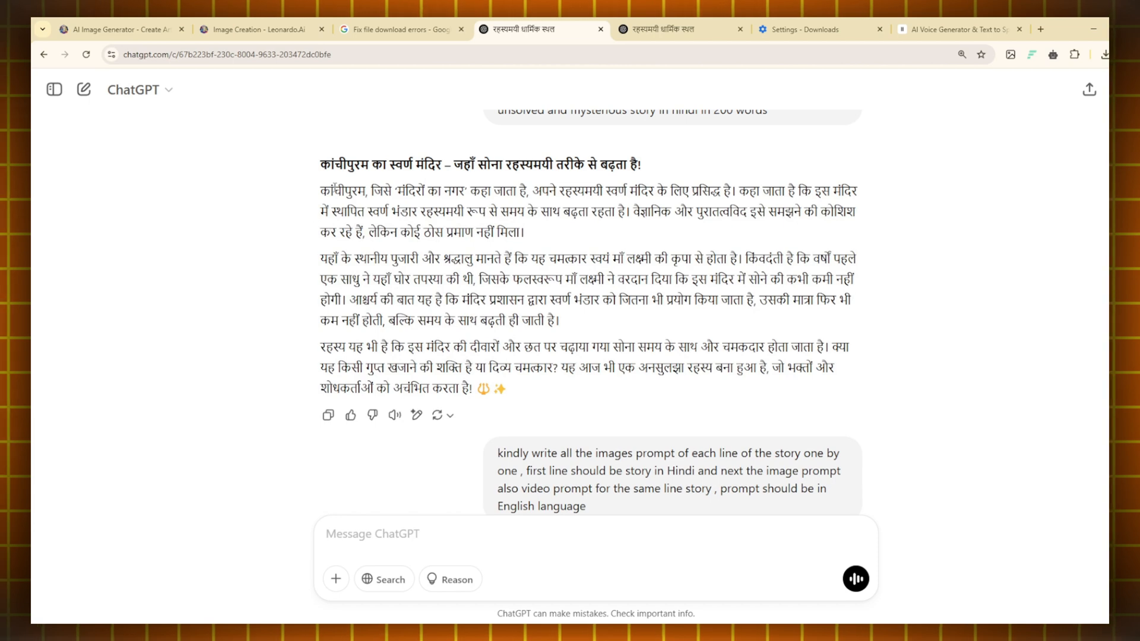
drag(321, 190, 525, 383)
key(ctrl+c)
right_click(525, 371)
click(541, 384)
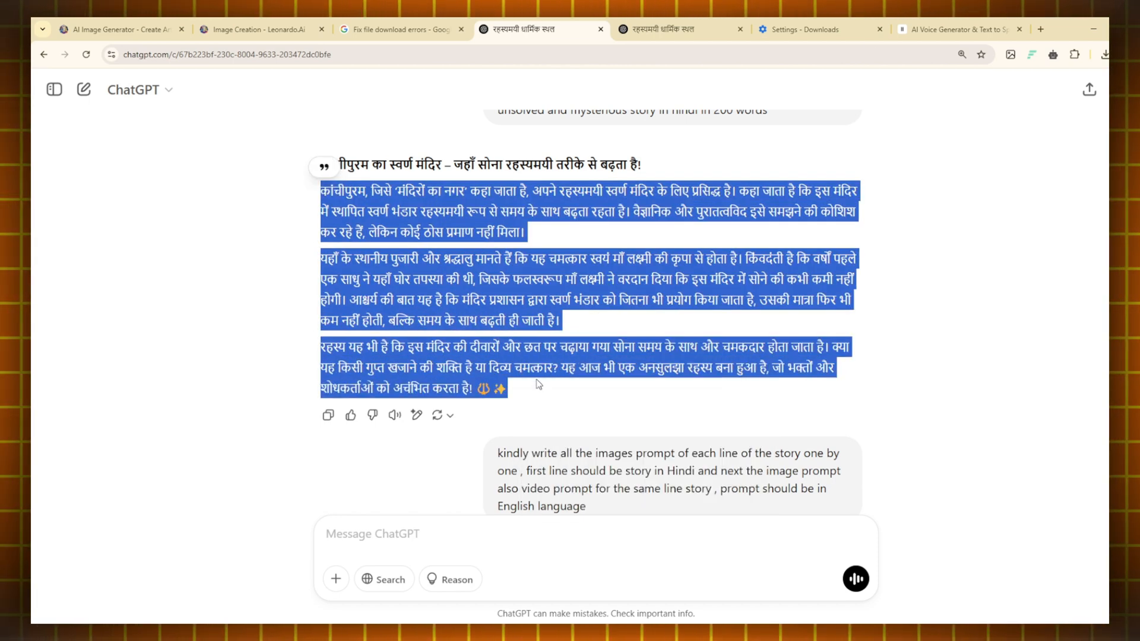
- Paste the copied Hindi temple story as the Text to Speech script in ElevenLabs
click(926, 27)
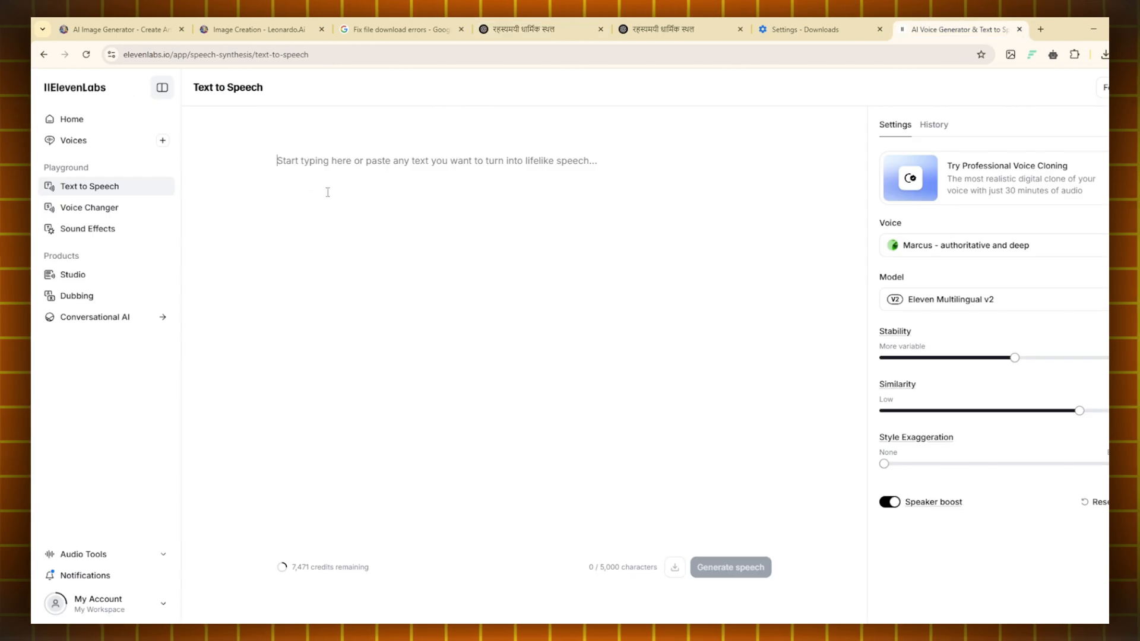
click(318, 163)
key(ctrl+v)
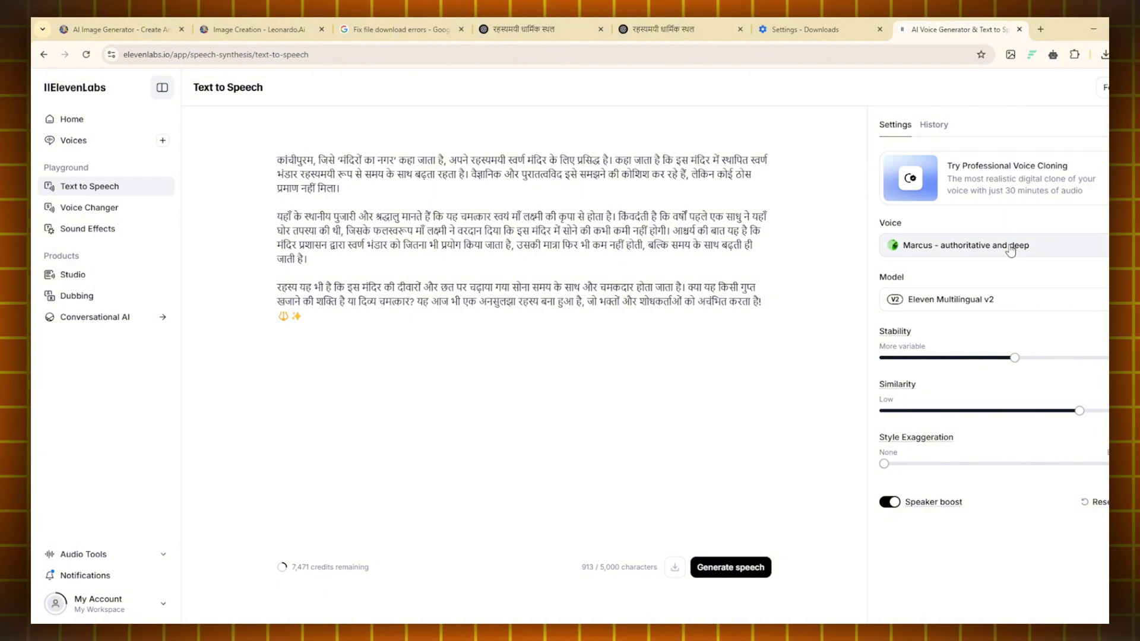
- Keep the voice "Marcus - authoritative and deep" and generate the Hindi speech from the pasted story
click(1011, 251)
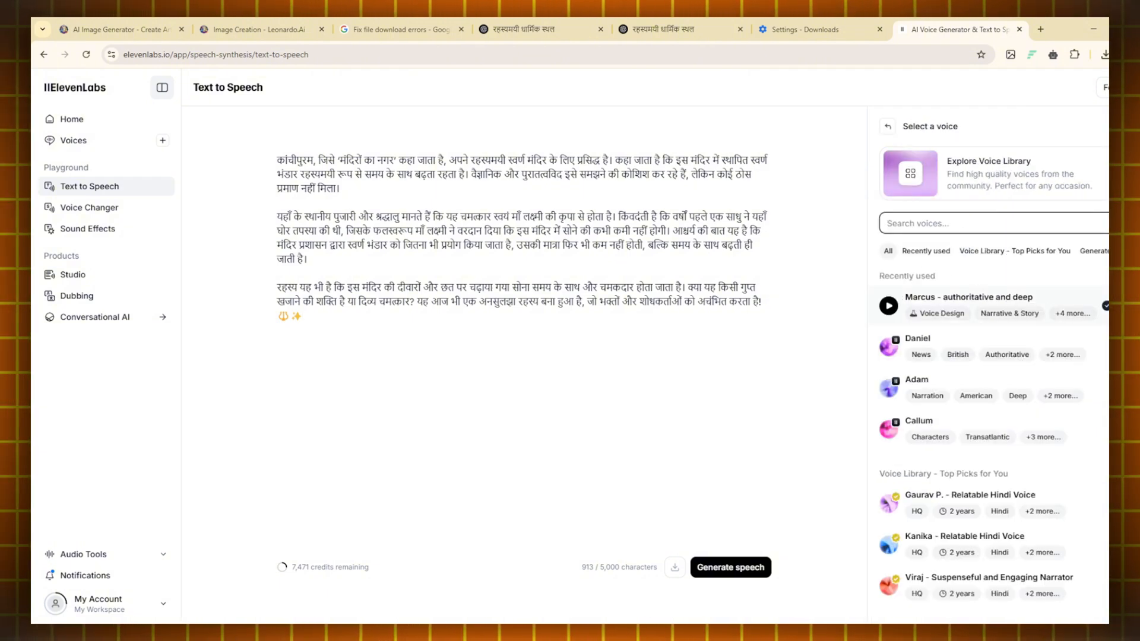
click(1103, 301)
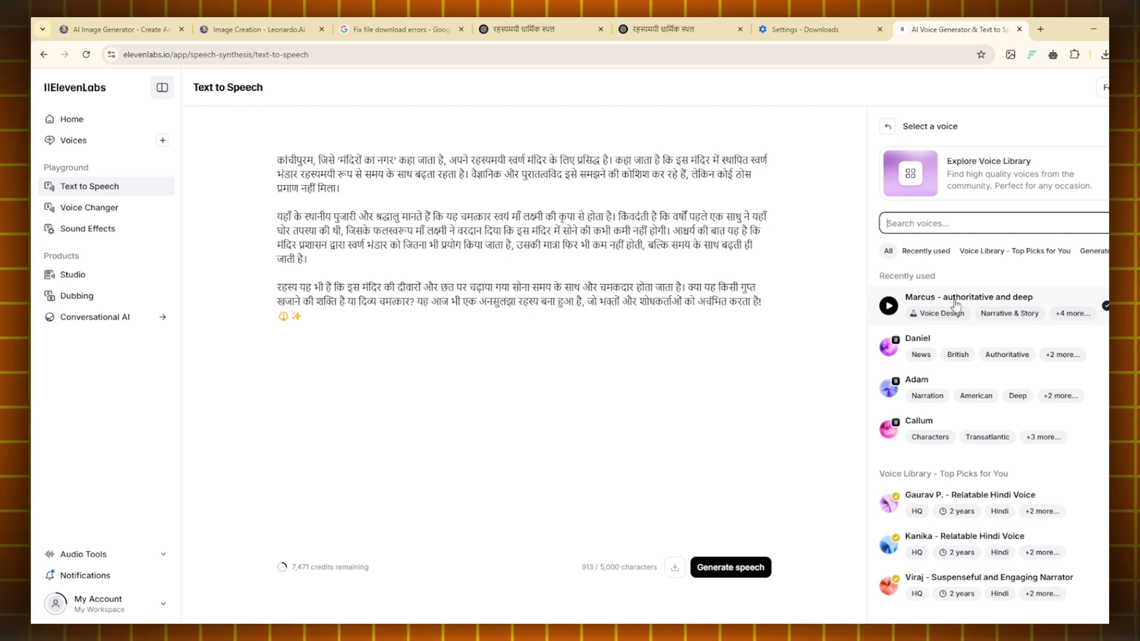
click(889, 127)
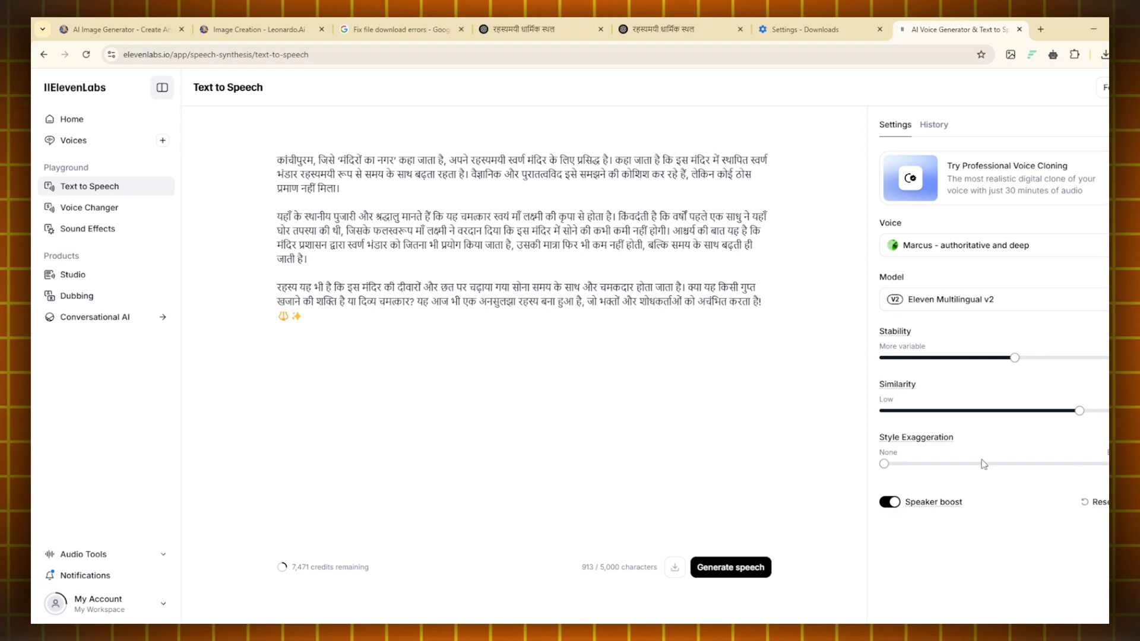
mouse_move(707, 620)
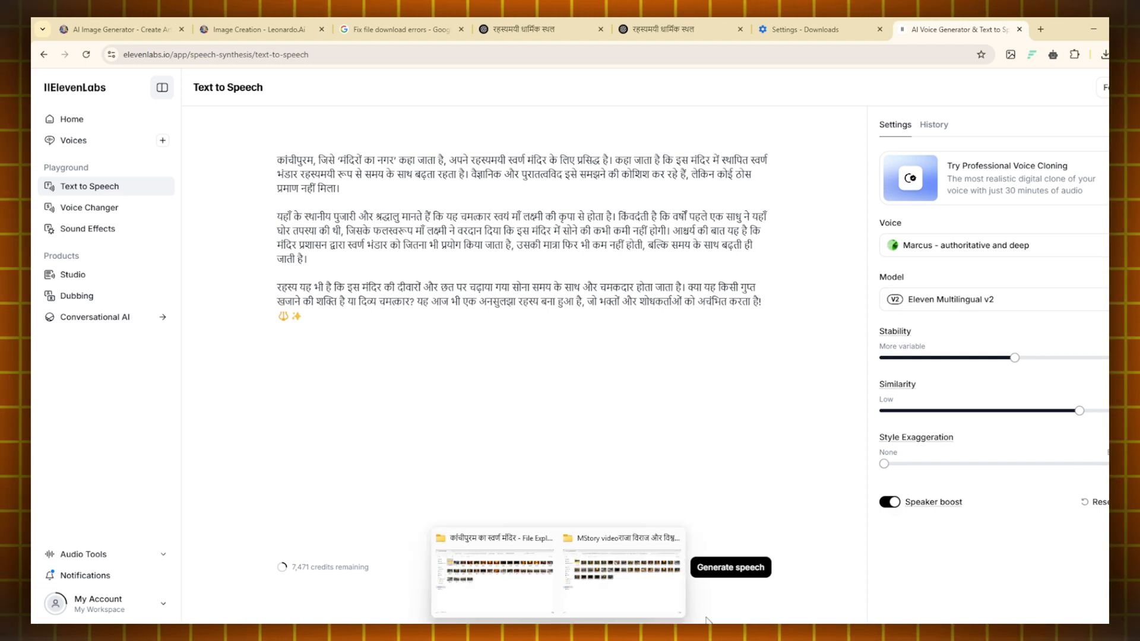
click(736, 568)
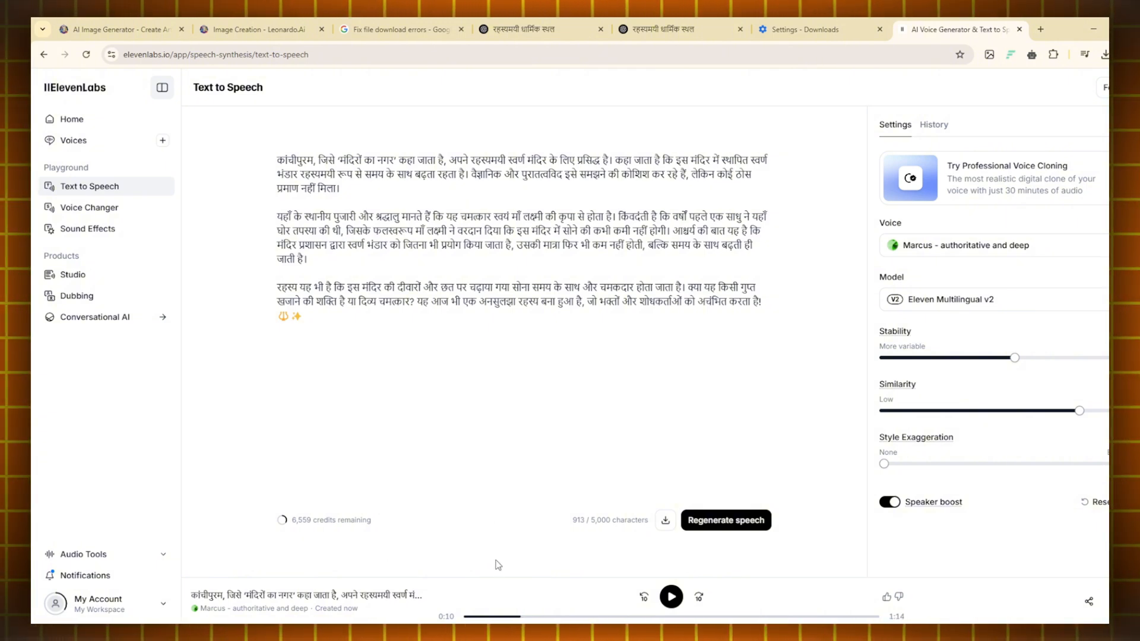
- Check the account's total and remaining ElevenLabs credits
click(163, 606)
key(ctrl+a)
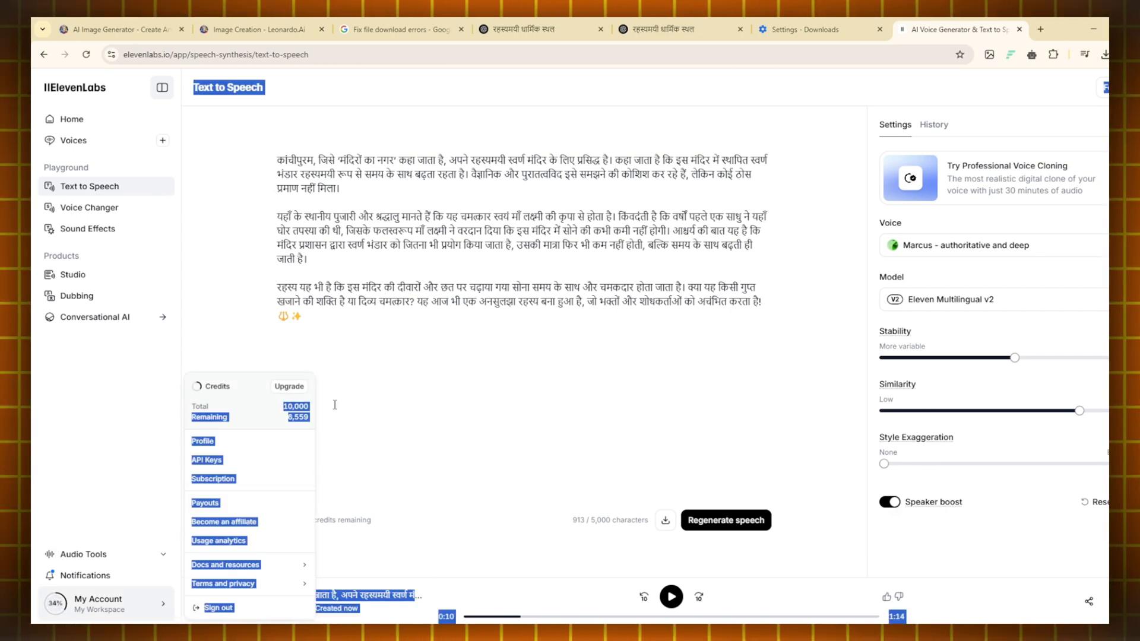
click(452, 415)
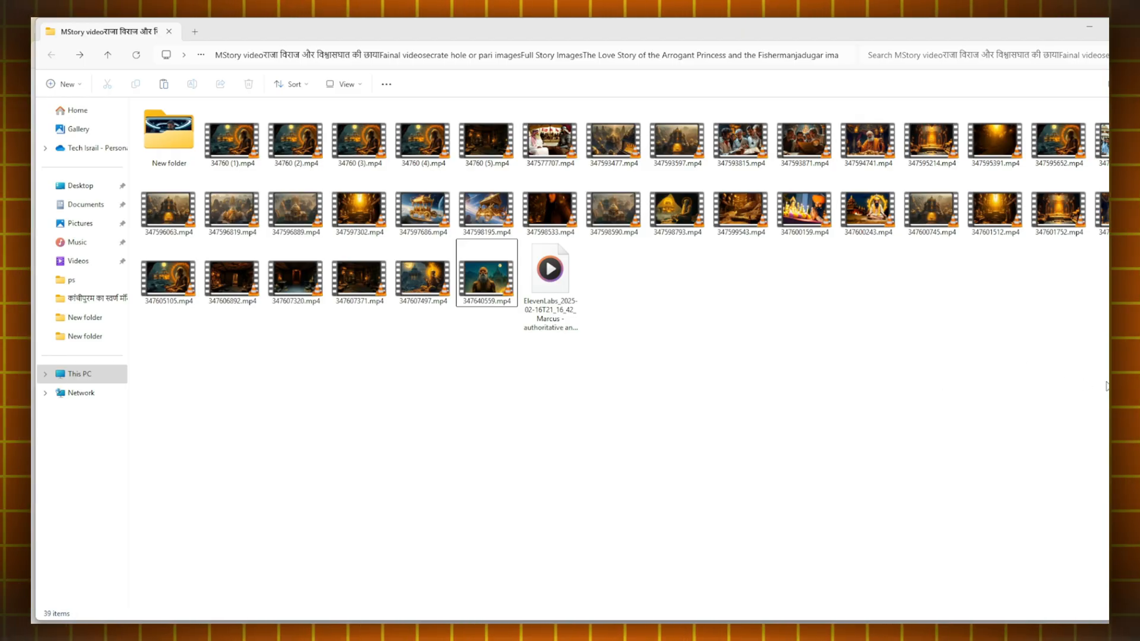
- Look over the story folder's clips and voice-over file, switch to CapCut and create a new project
drag(1107, 381, 459, 174)
click(813, 438)
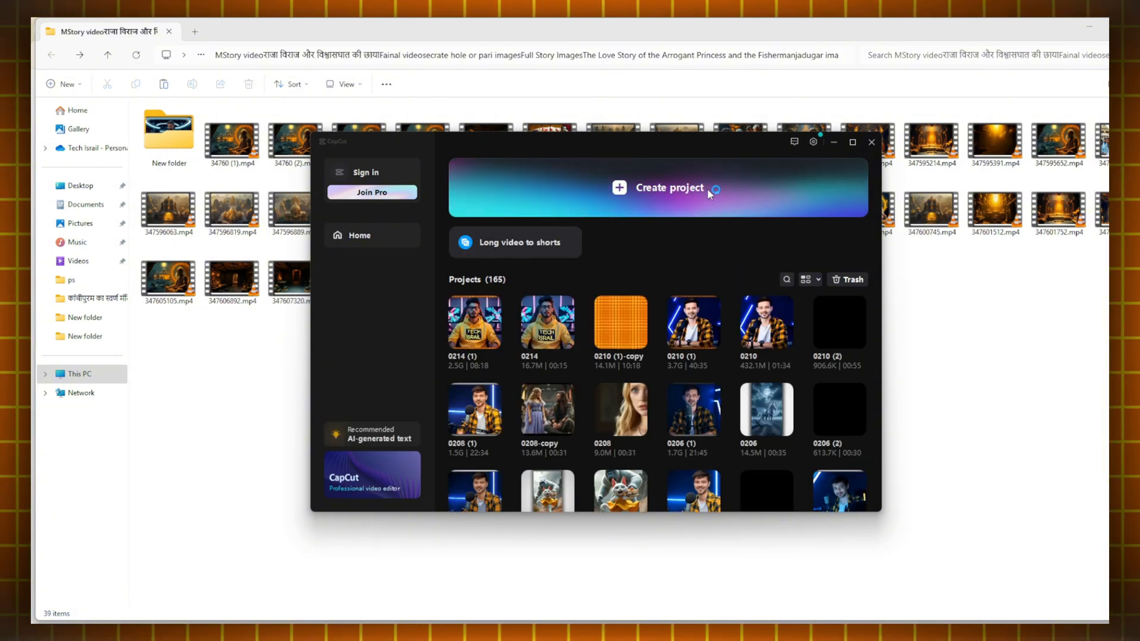
click(707, 188)
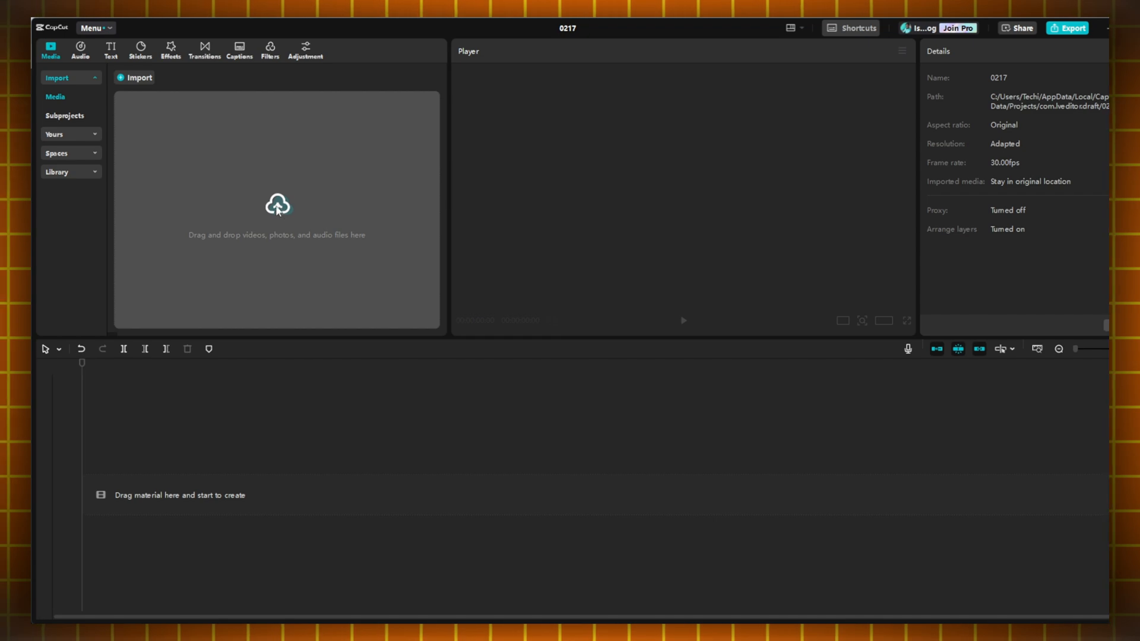
- Import all the MP4 clips and the ElevenLabs Marcus voice-over from the story folder into the project
click(278, 211)
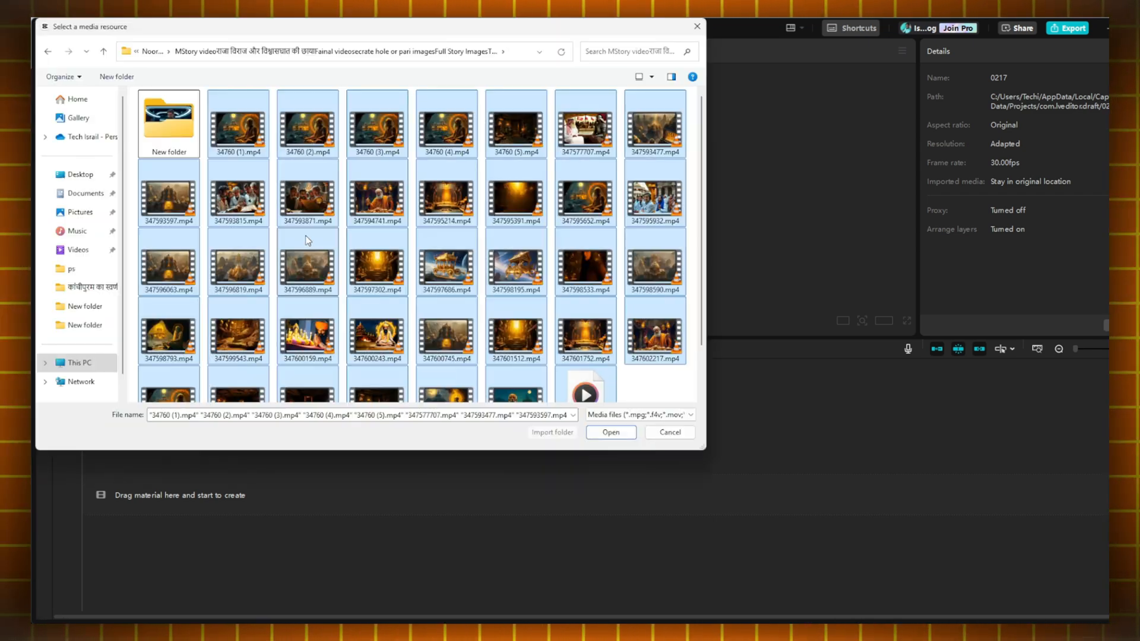
scroll(309, 211, down, 1)
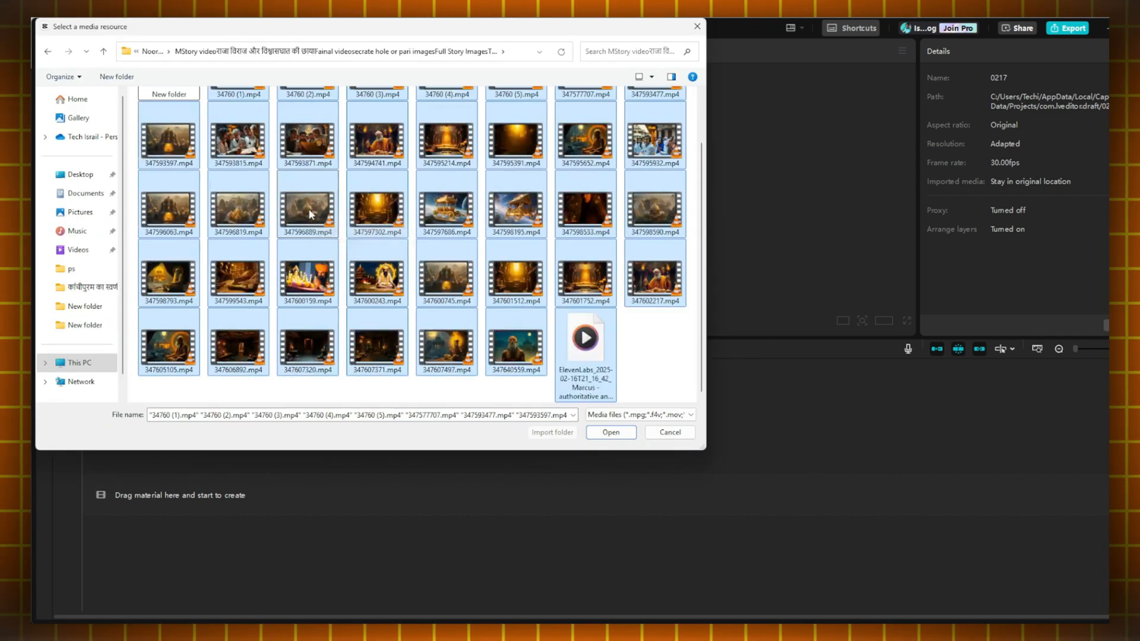
click(616, 433)
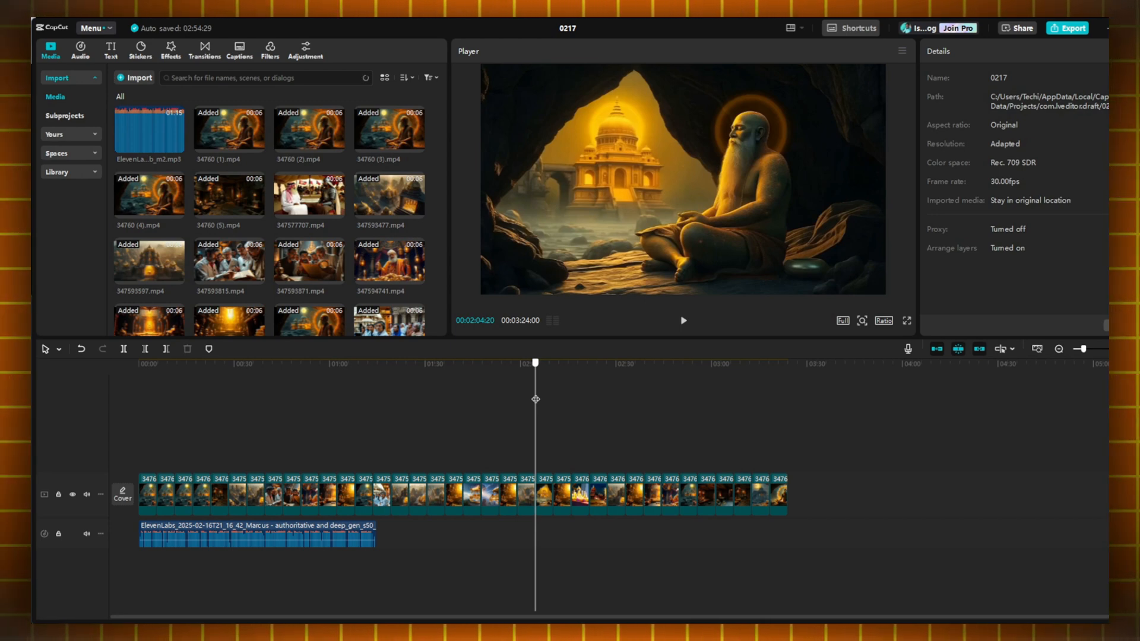
- Scrub through the story clips and voice-over on the timeline to review the sequence
drag(330, 400, 193, 399)
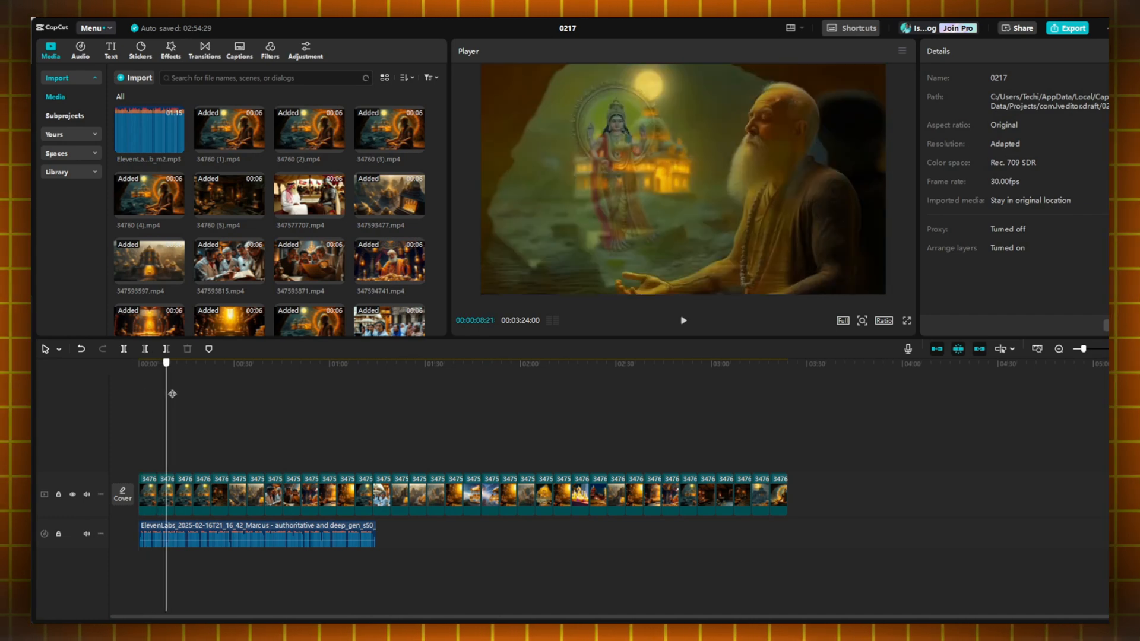
drag(172, 394, 384, 395)
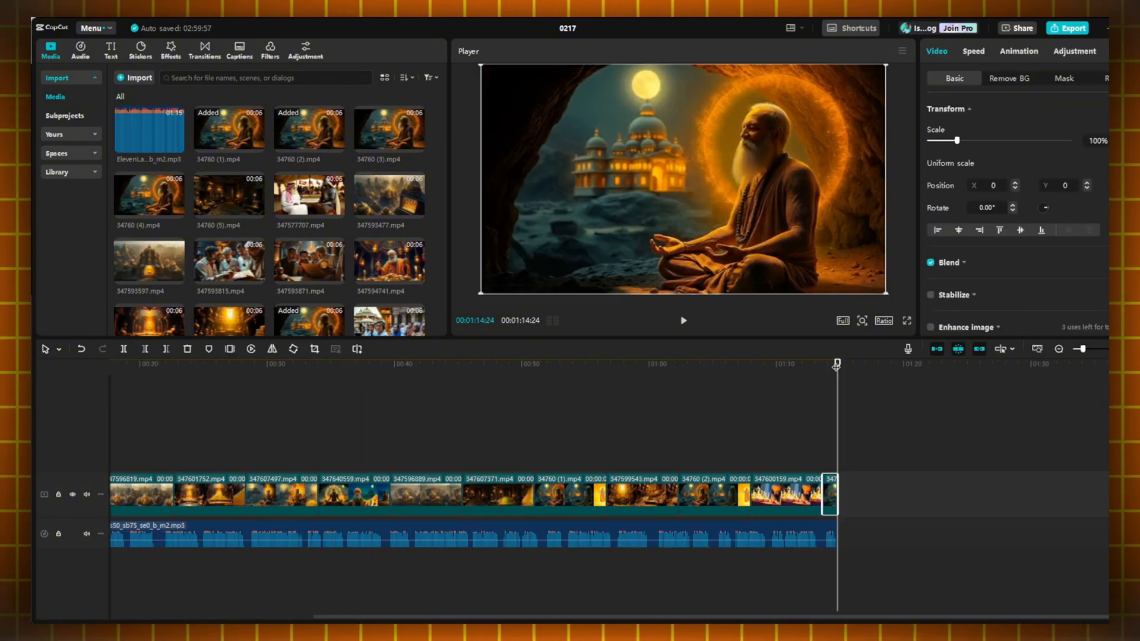
drag(816, 377, 131, 432)
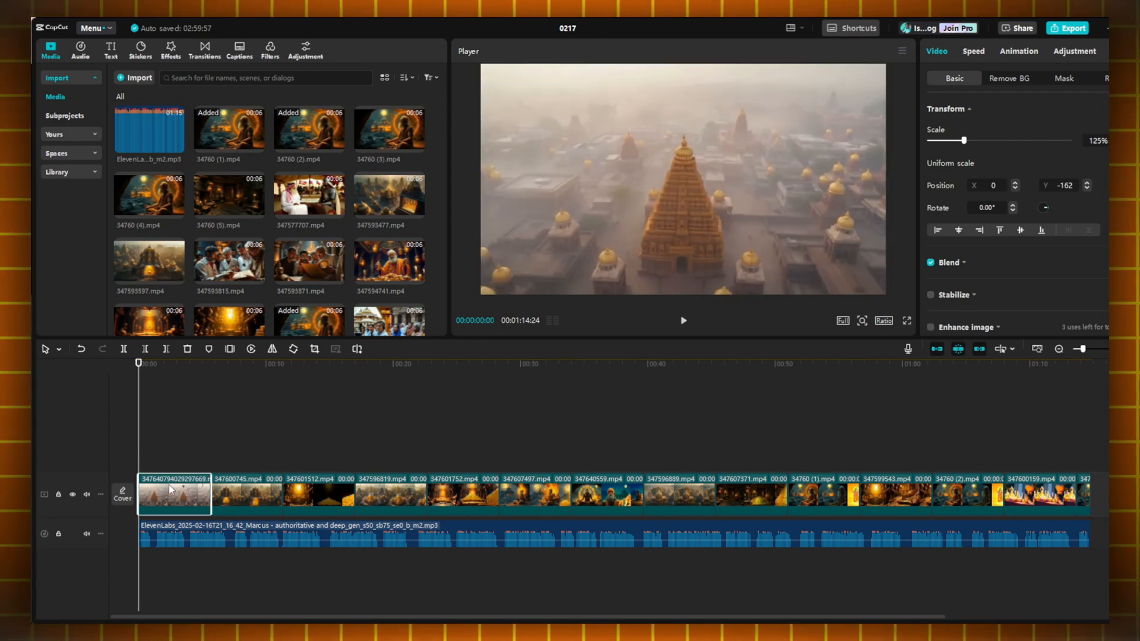
- Set the Vignette adjustment of the first clip, the foggy golden temple view, to 24
drag(138, 367, 152, 375)
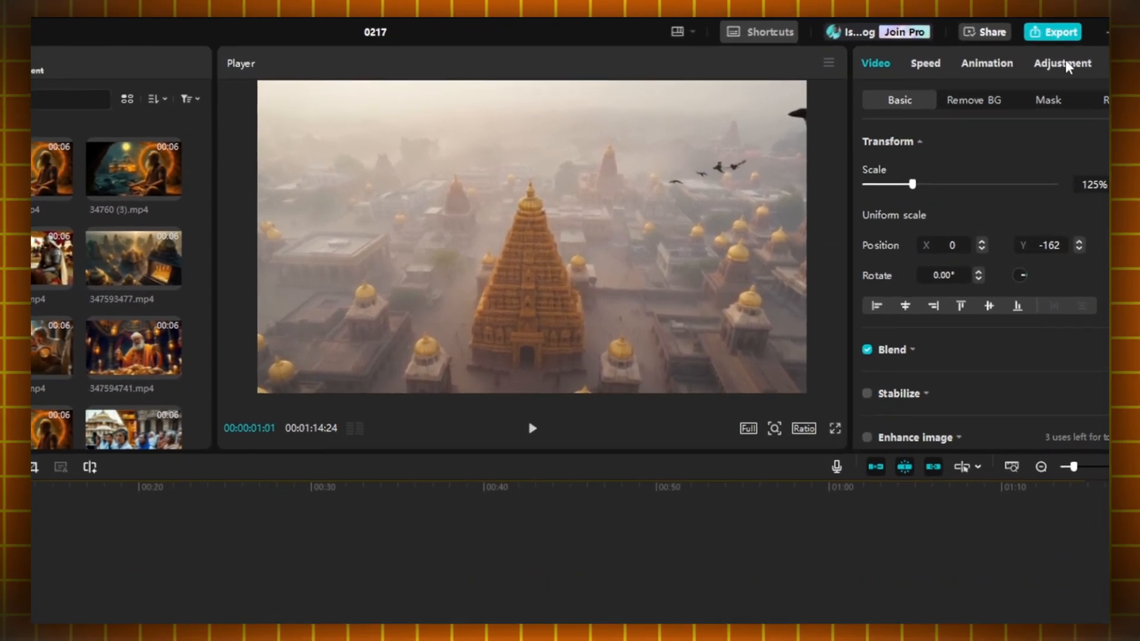
click(1062, 66)
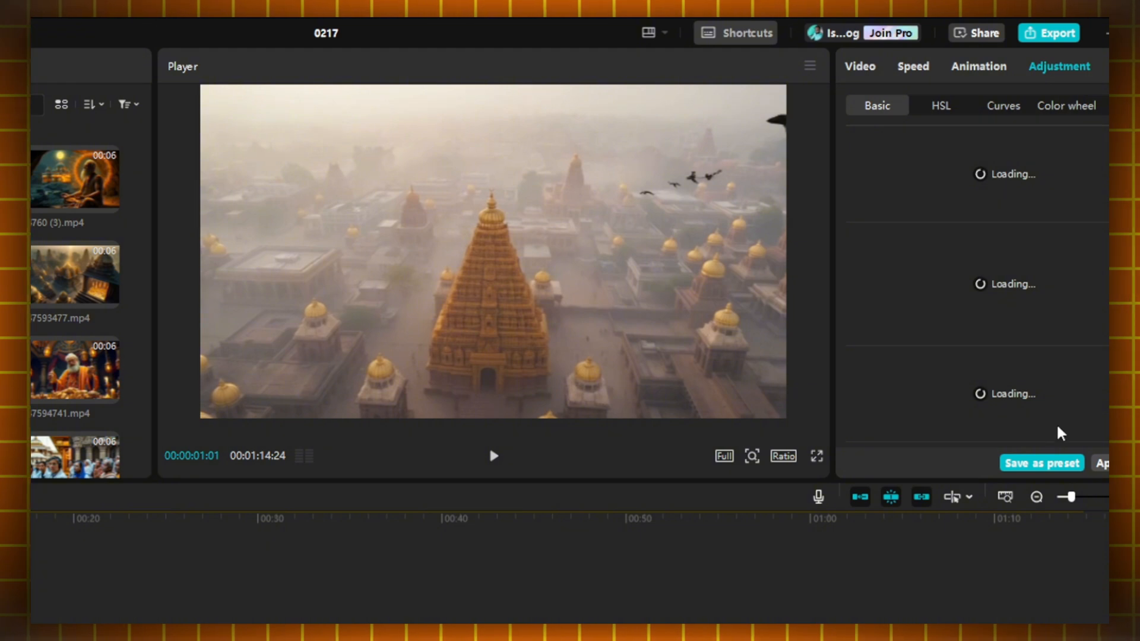
scroll(1069, 377, down, 10)
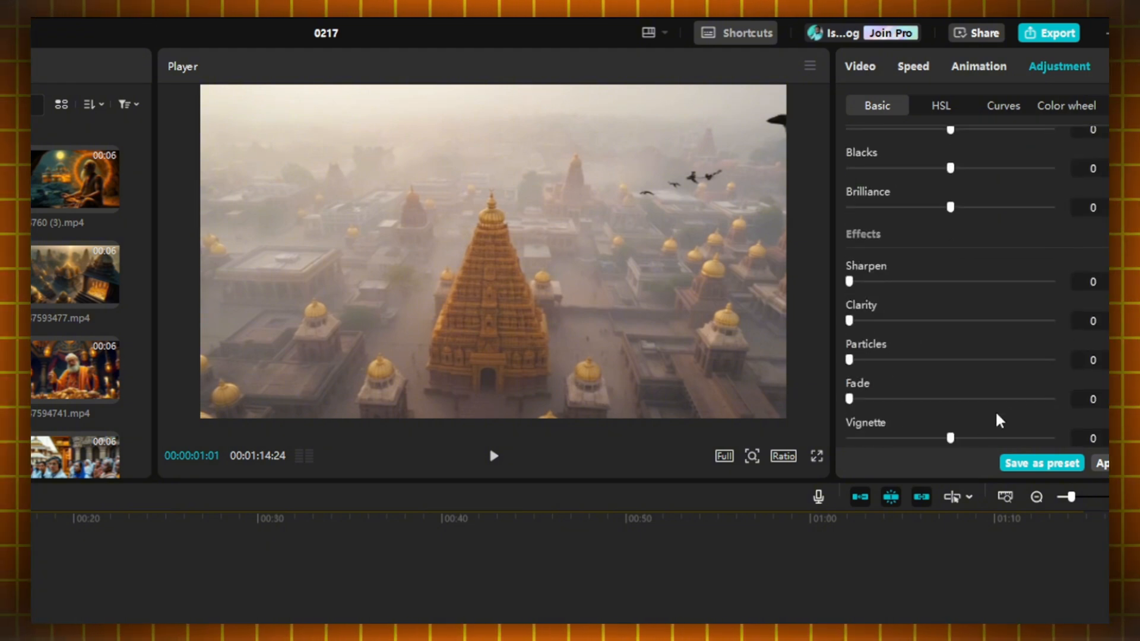
drag(950, 440, 997, 443)
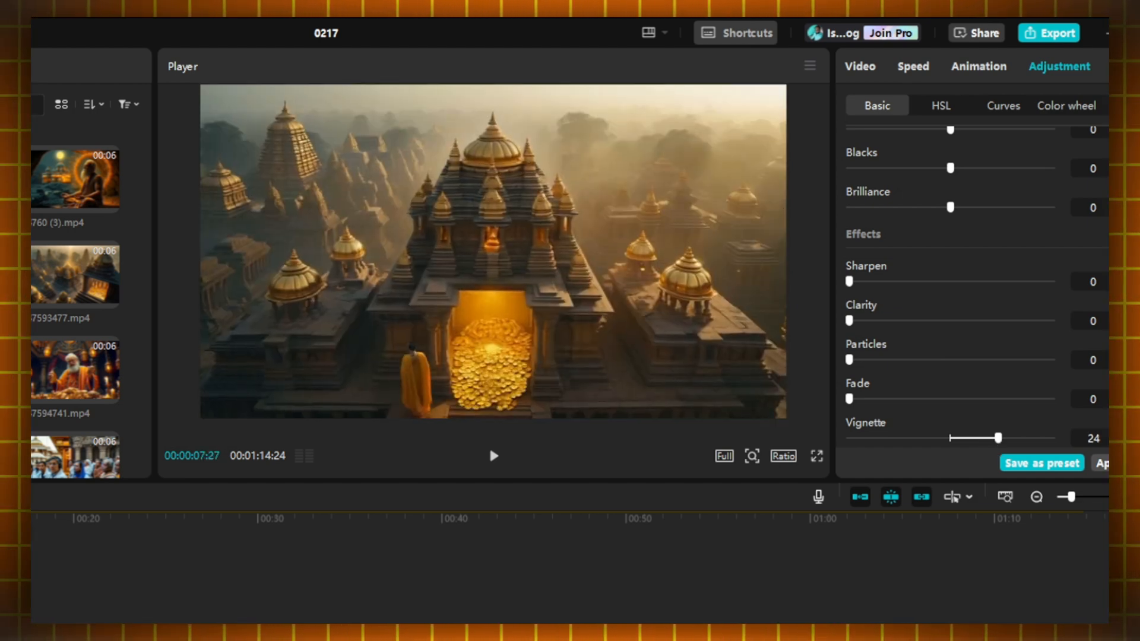
- Set the Vignette to 11 on the second and third clips, 347600745.mp4 and 347601512.mp4
drag(949, 438, 970, 441)
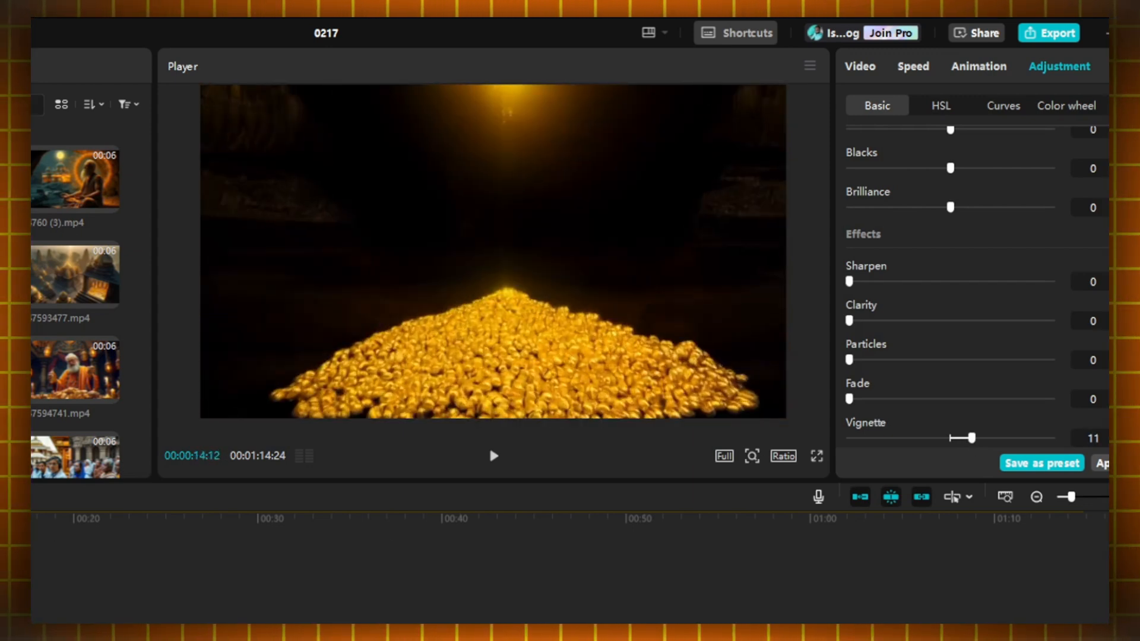
click(493, 249)
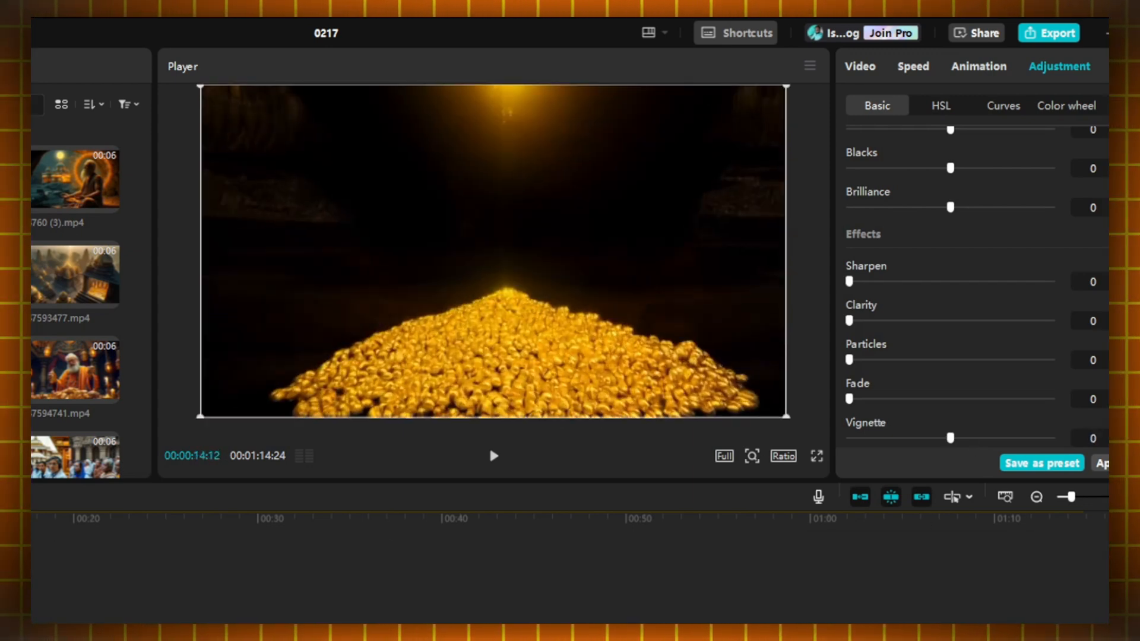
drag(949, 440, 968, 441)
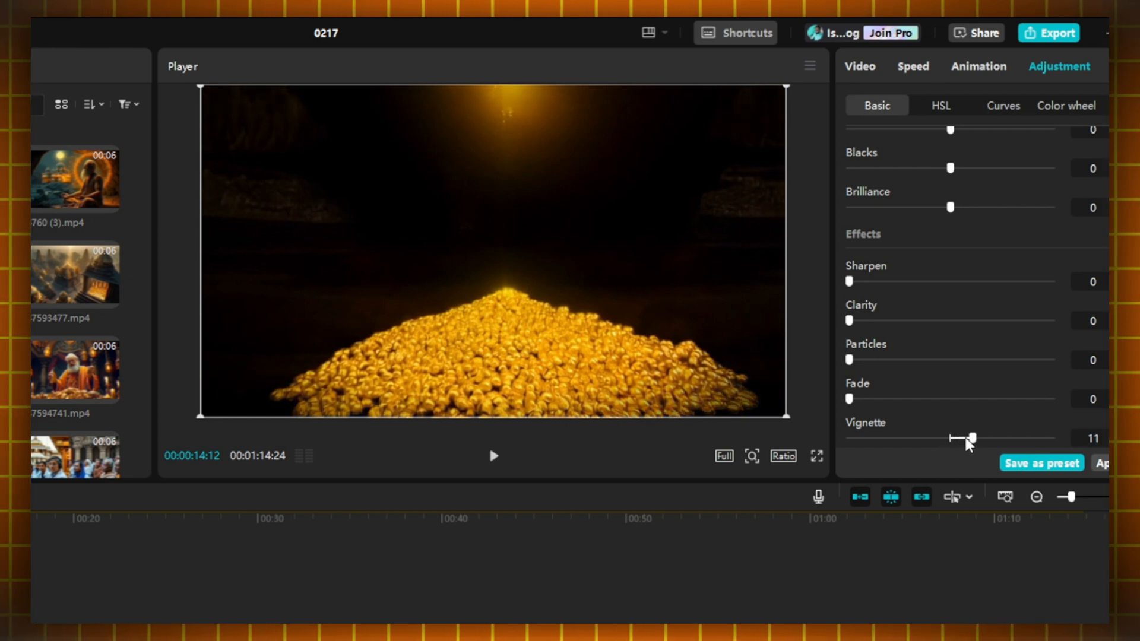
- Set the Vignette to 14 on clip 347596819.mp4 and add a slight vignette to clip 347601752.mp4
click(70, 539)
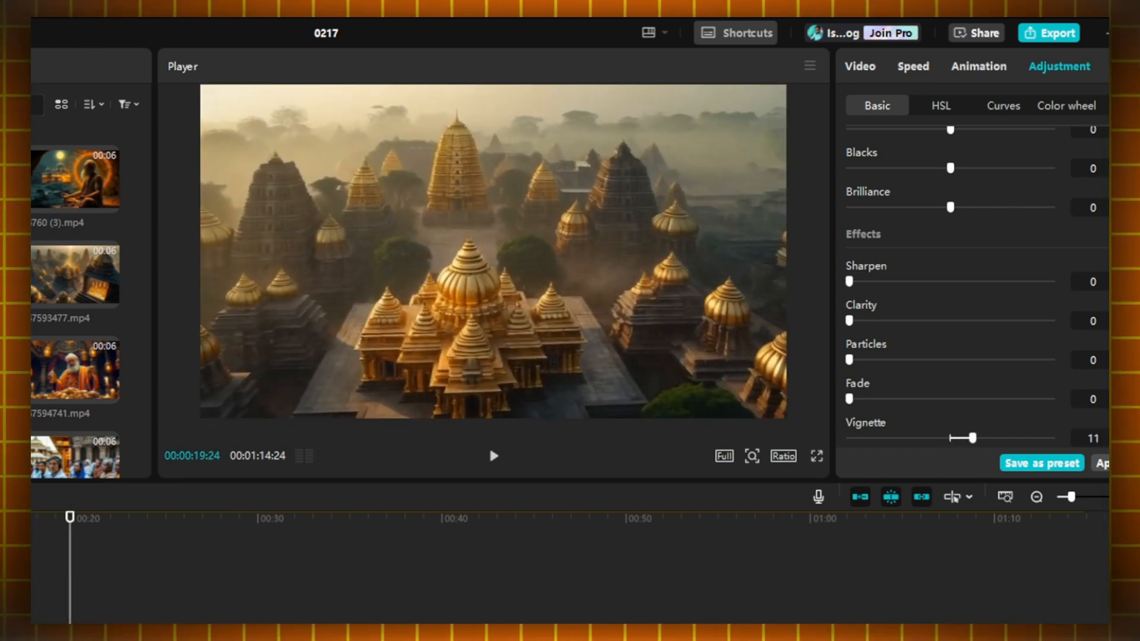
click(493, 249)
drag(952, 439, 978, 438)
drag(70, 533, 167, 532)
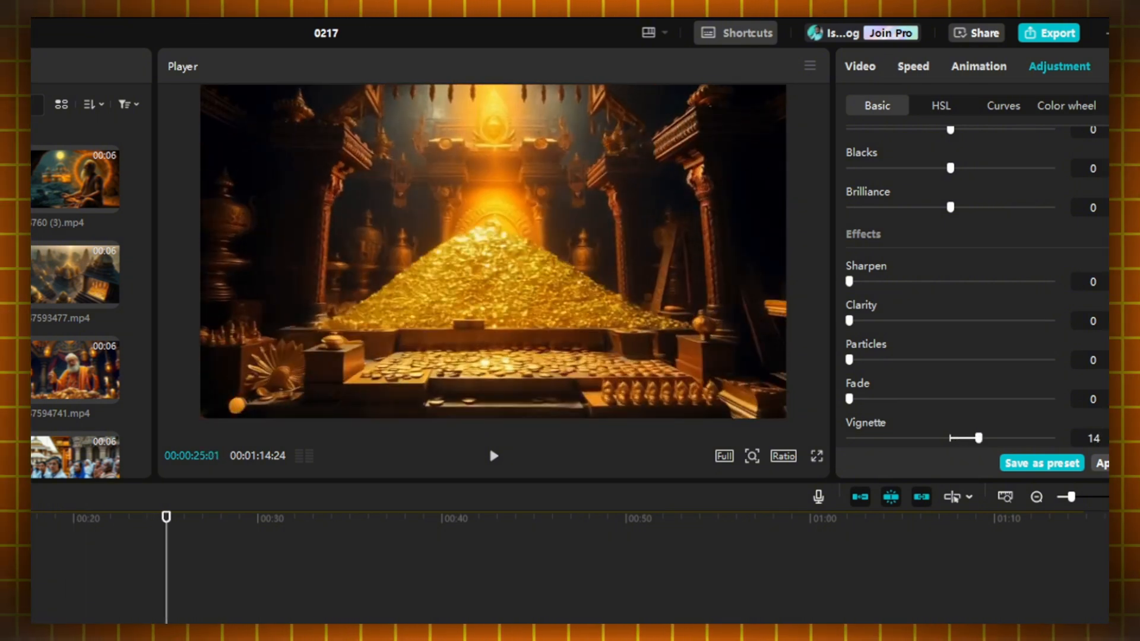
drag(950, 439, 972, 438)
drag(166, 532, 239, 533)
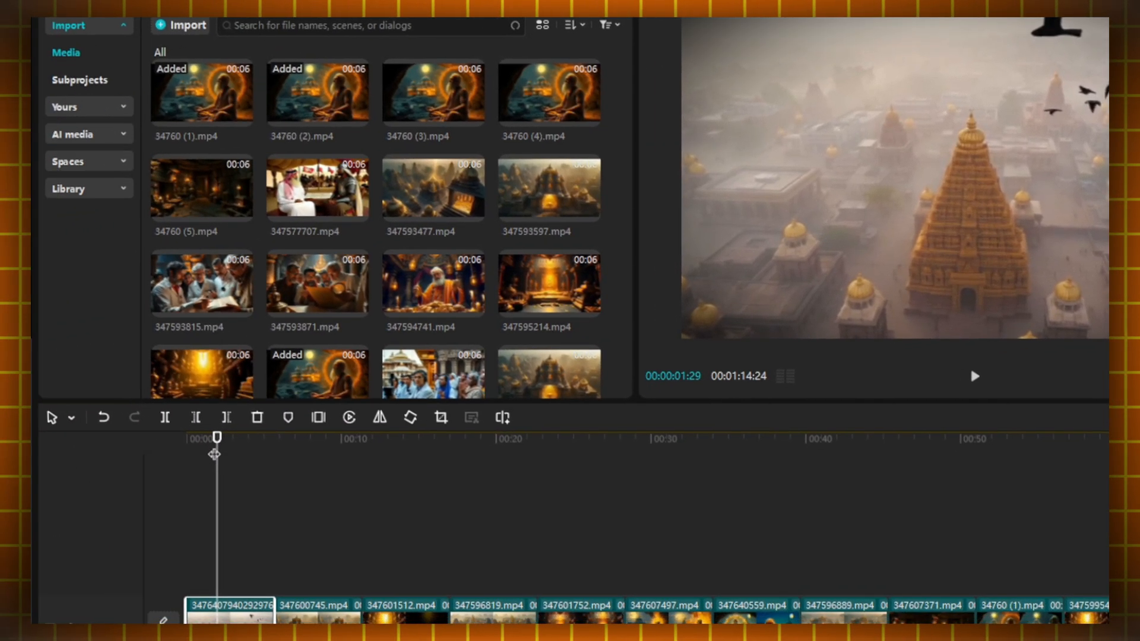
- Add the favorite filter 秋阳 above the clips so that it covers the whole video
drag(145, 454, 78, 488)
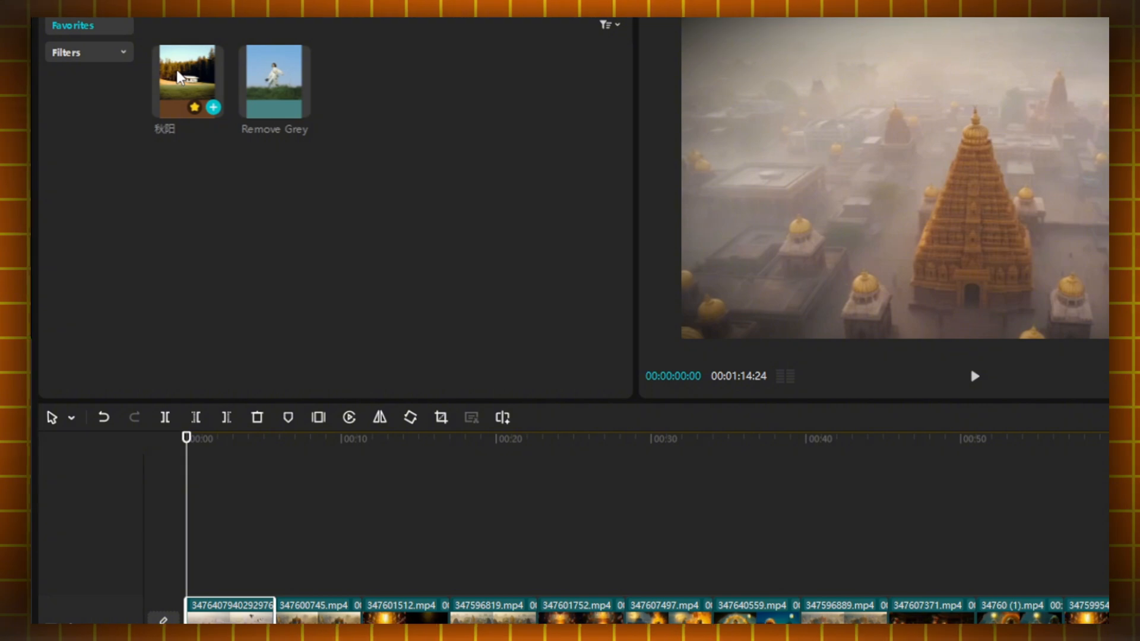
drag(178, 76, 178, 586)
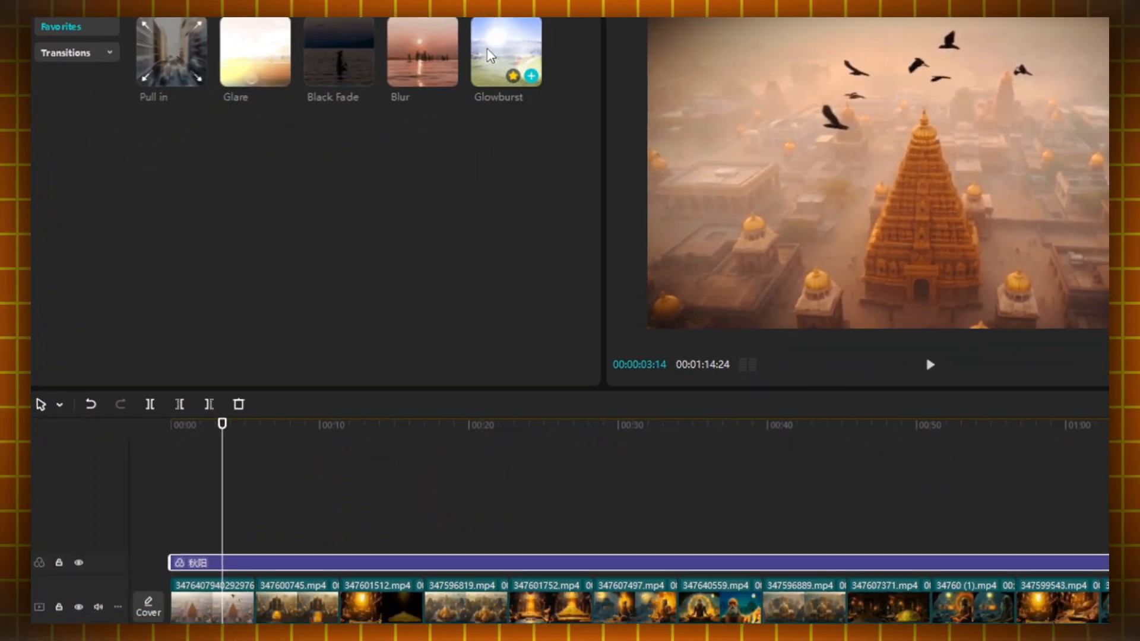
- Add the favorite Glare transition between all the clips and scrub through the timeline to preview it
mouse_move(256, 56)
mouse_down()
mouse_move(305, 315)
mouse_move(252, 611)
mouse_up()
click(907, 431)
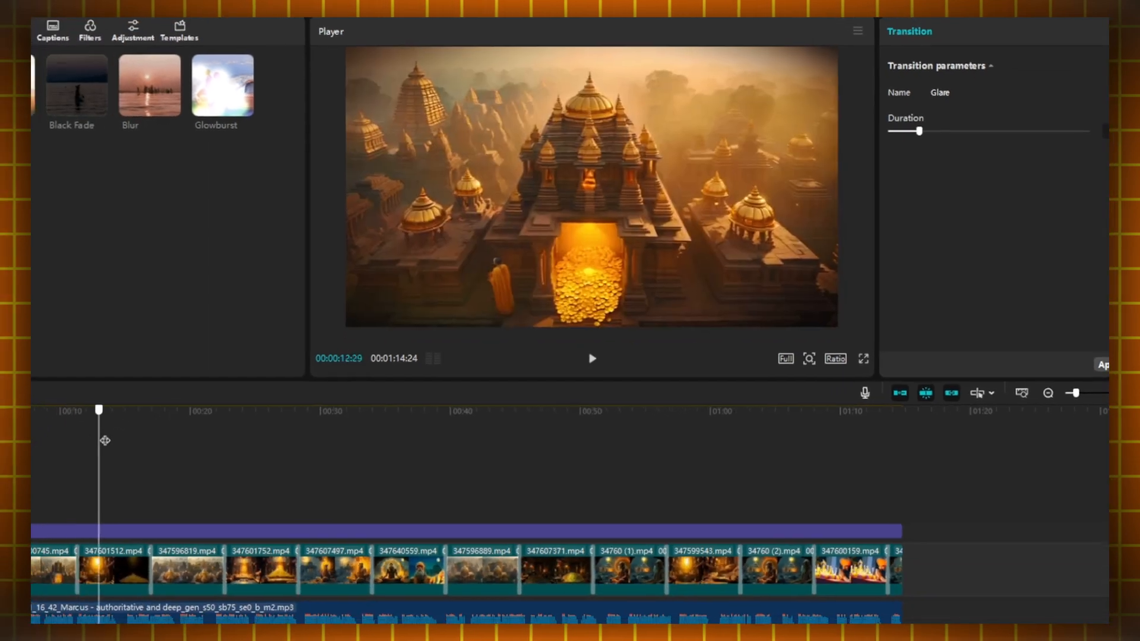
click(253, 423)
drag(253, 423, 402, 427)
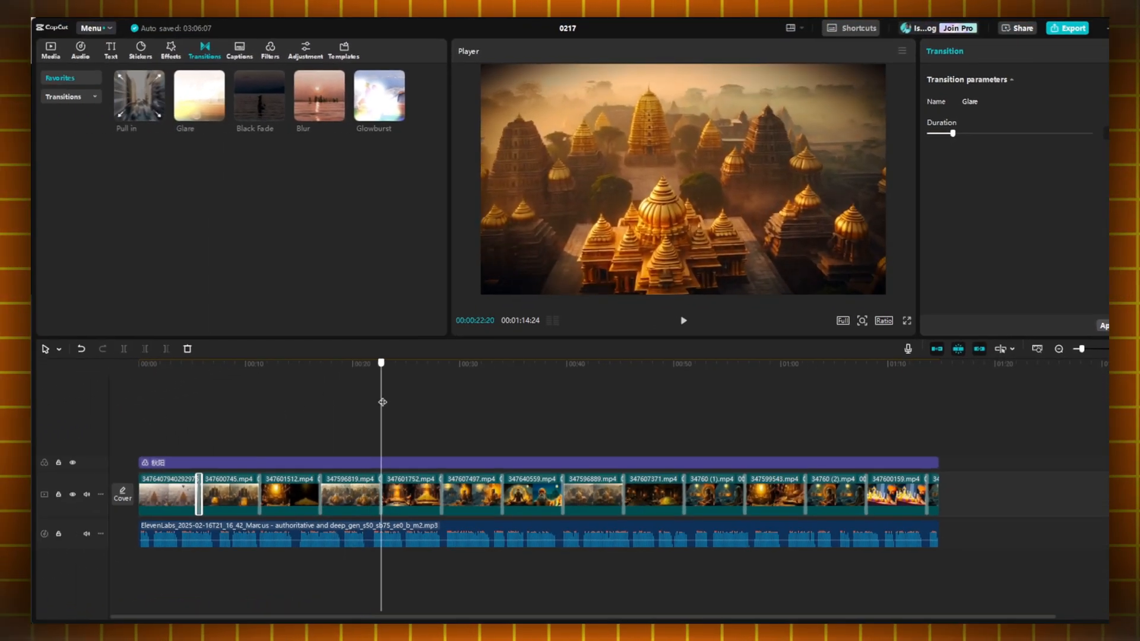
drag(470, 400, 770, 428)
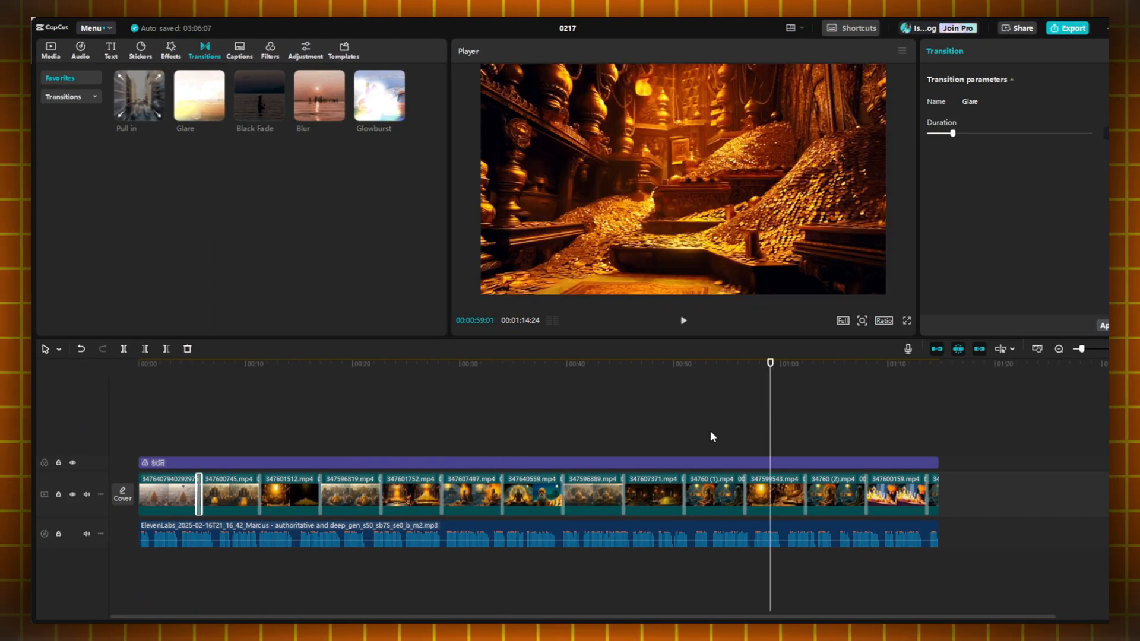
drag(774, 378, 942, 454)
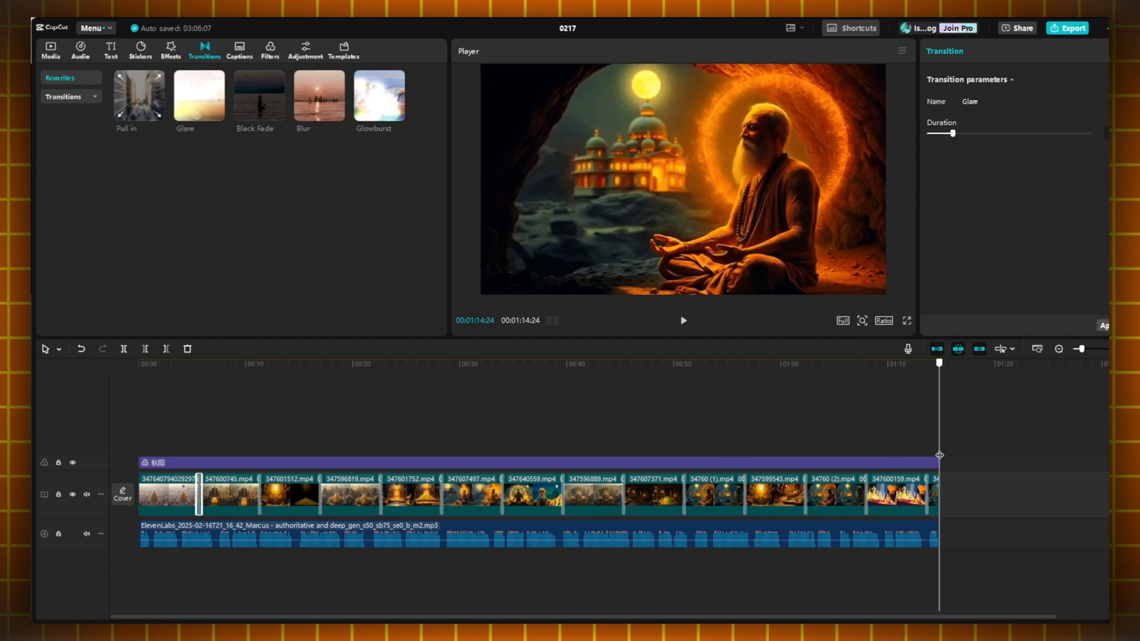
- Set the Vignette of clip 347607497.mp4 to 12
click(463, 492)
drag(463, 375, 472, 375)
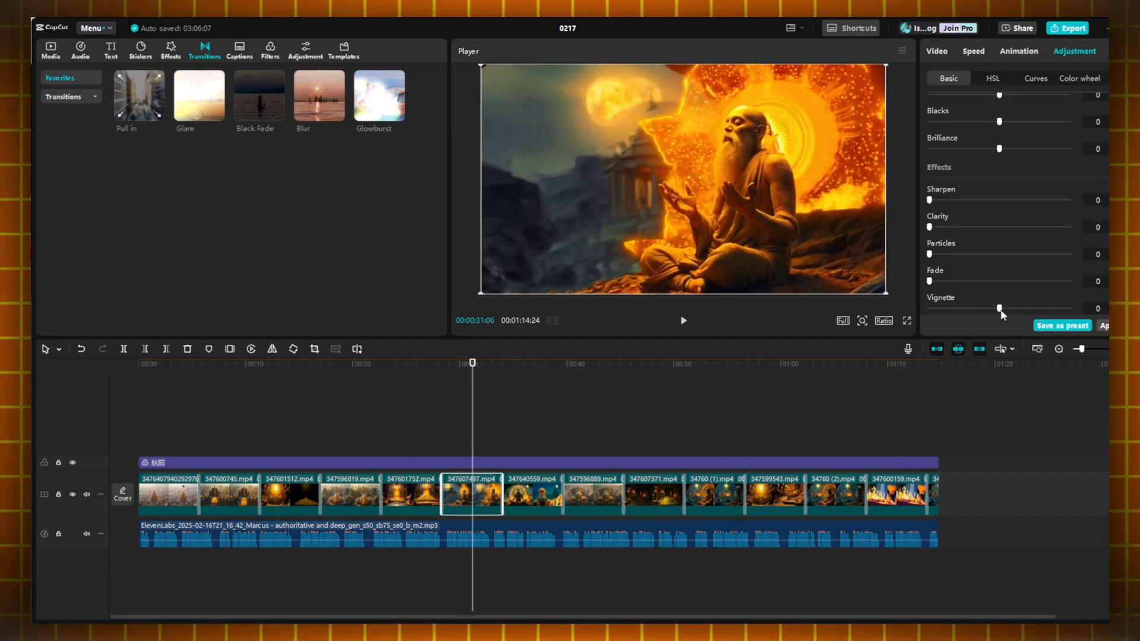
drag(1000, 308, 1017, 315)
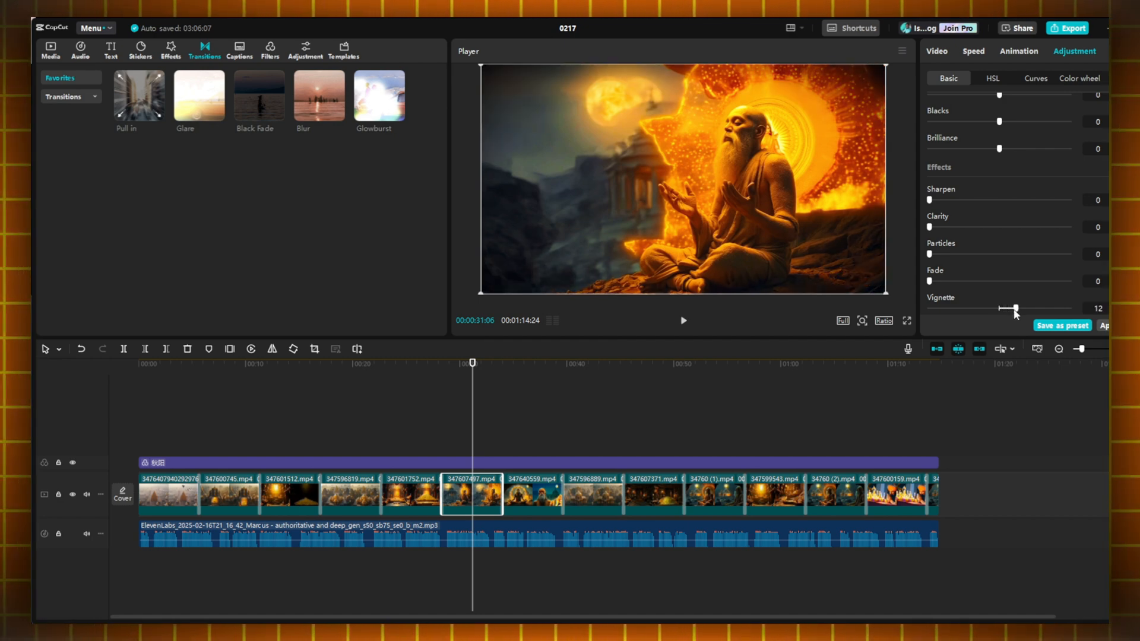
- Set the Vignette to 10 on clips 347640559.mp4 and 347596889.mp4, and add a slight vignette to clip 347607371.mp4
click(532, 502)
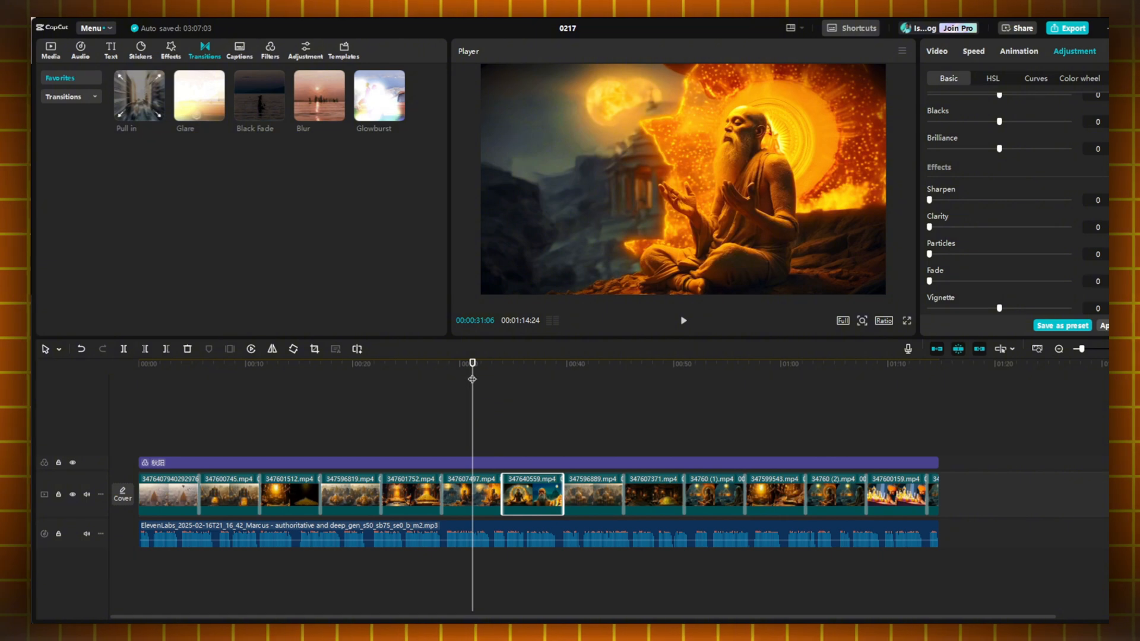
drag(471, 379, 531, 383)
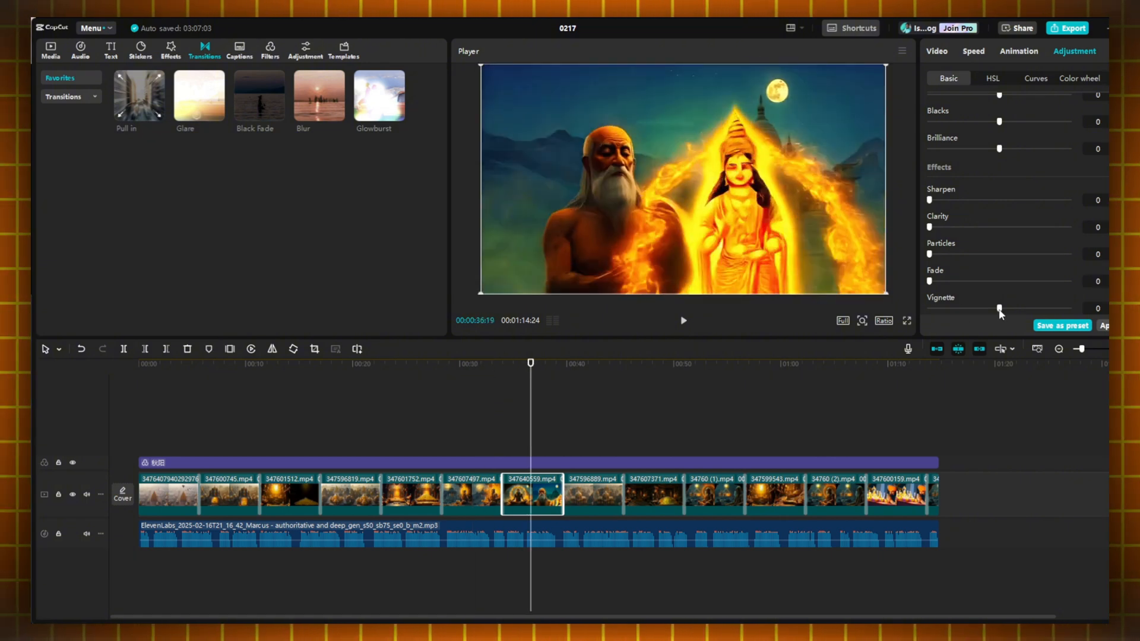
drag(1000, 310, 1012, 309)
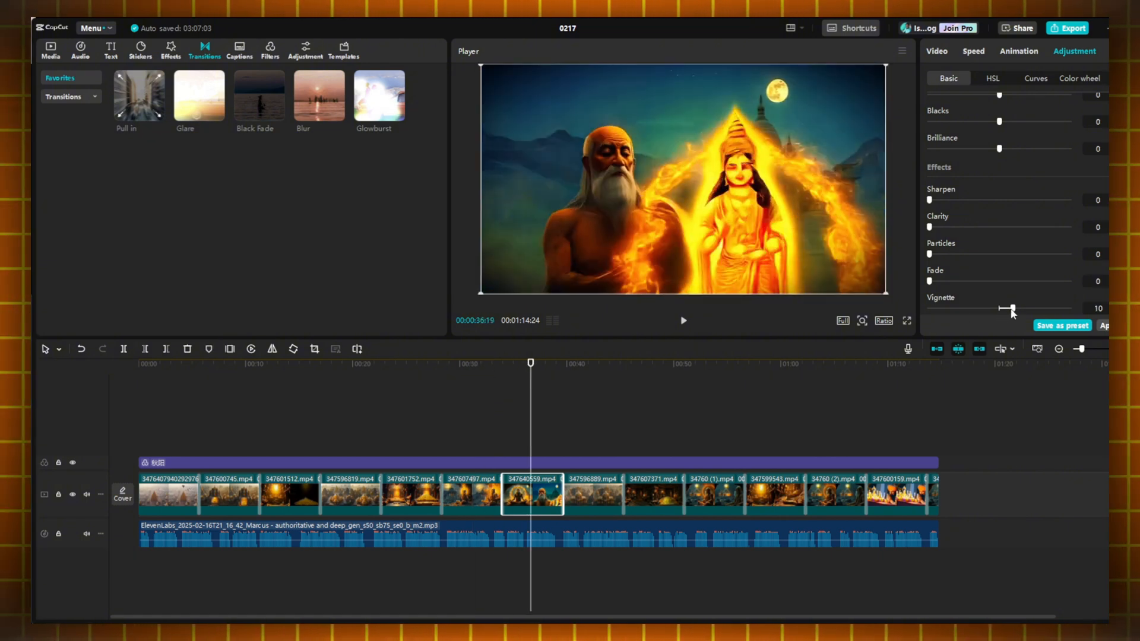
click(593, 501)
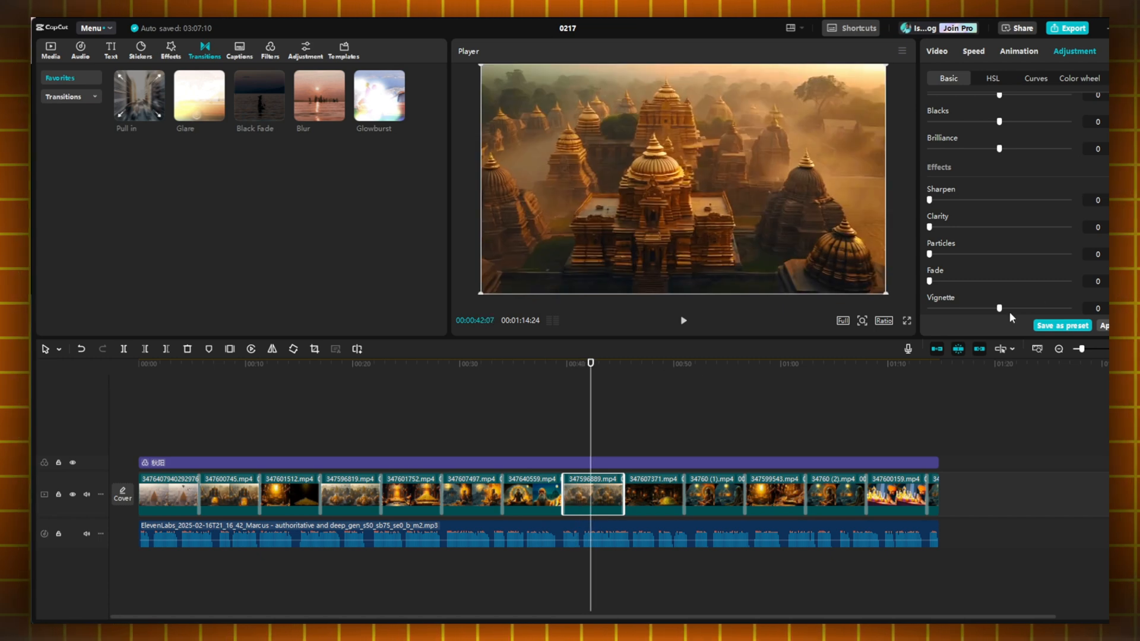
drag(1000, 308, 1012, 309)
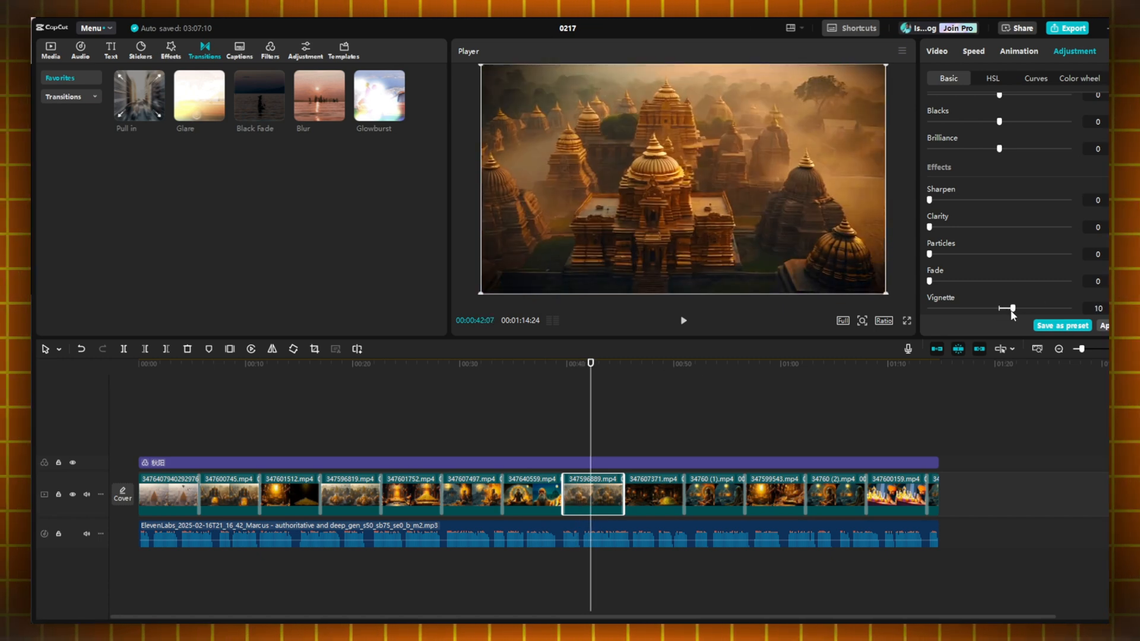
click(665, 502)
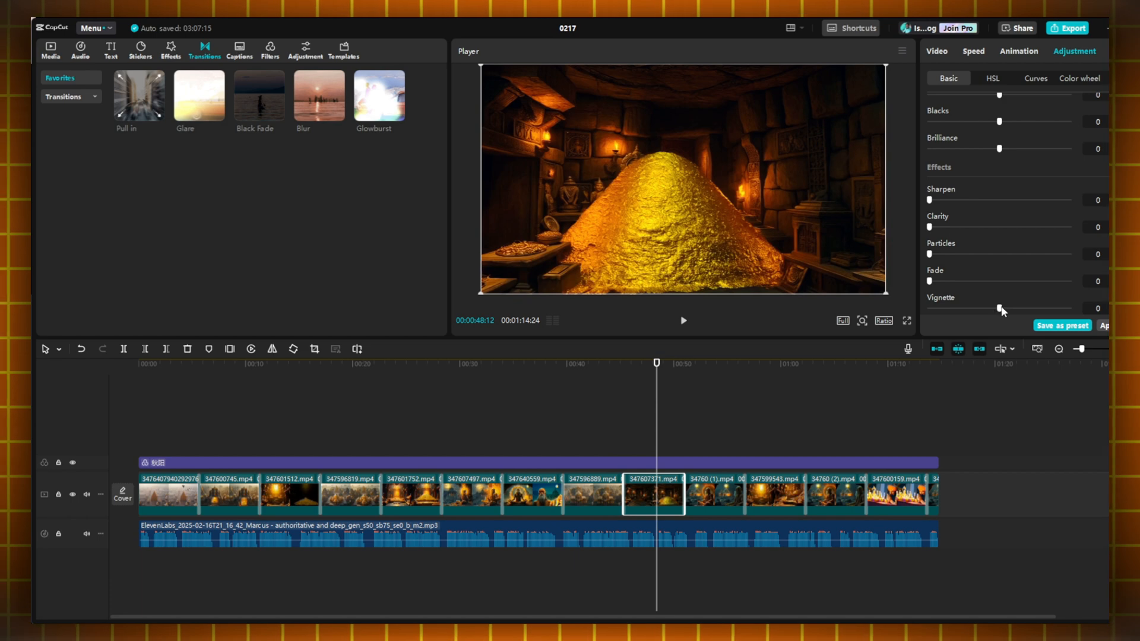
drag(1000, 309, 1013, 309)
- Scrub back and forth through the whole timeline to check the vignettes, filter and transitions across the clips
drag(656, 429, 620, 504)
drag(429, 512, 935, 522)
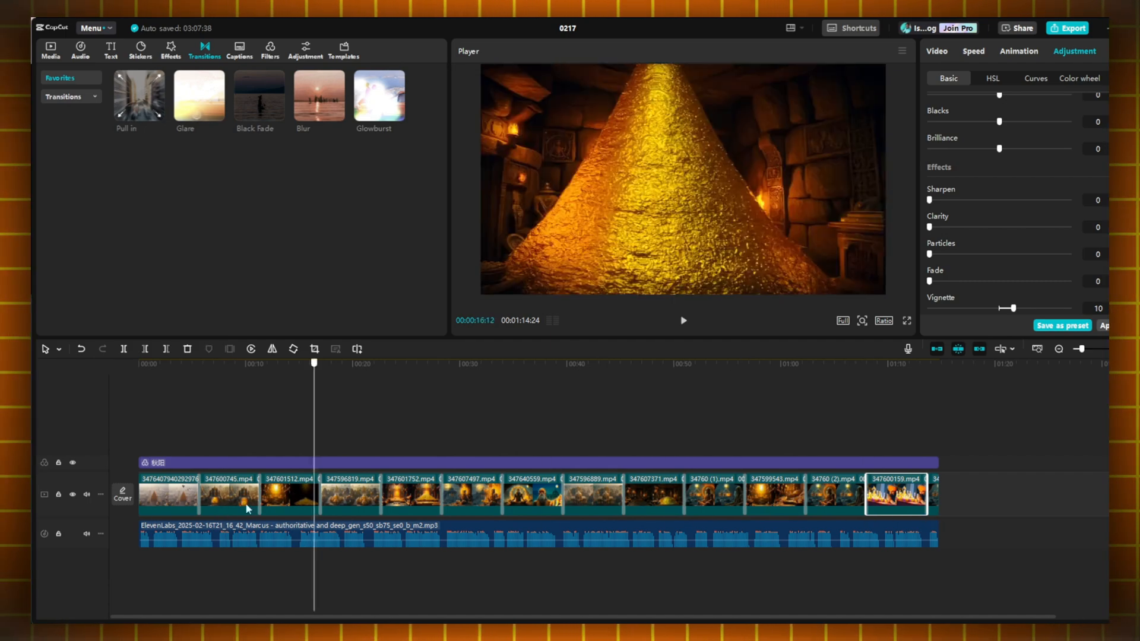
drag(247, 509, 936, 493)
drag(217, 494, 856, 500)
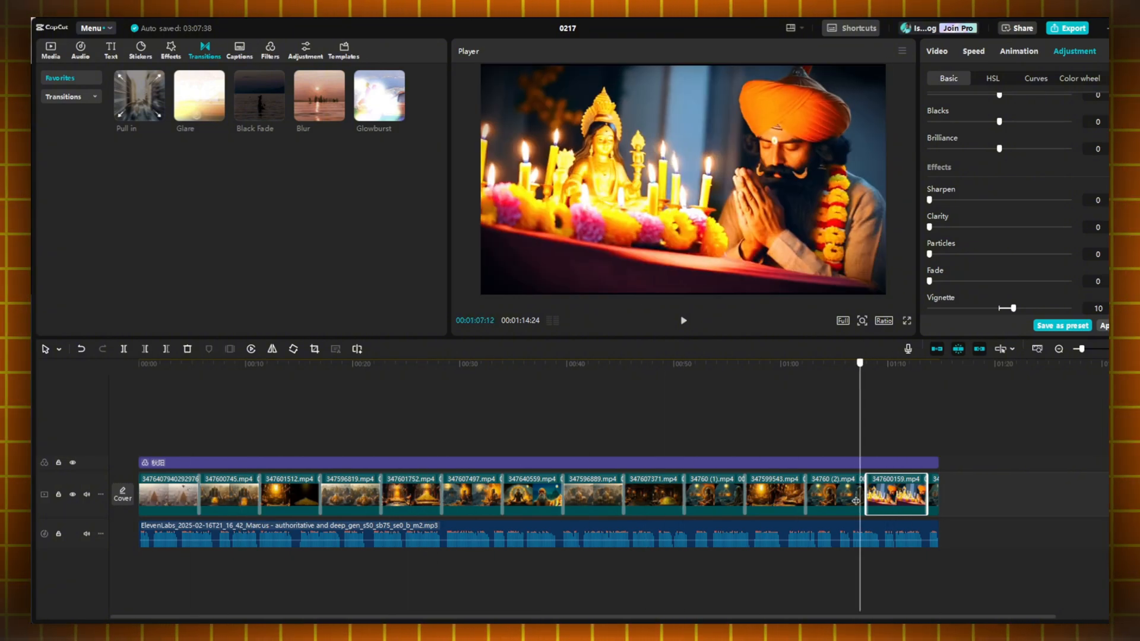
drag(671, 504, 544, 503)
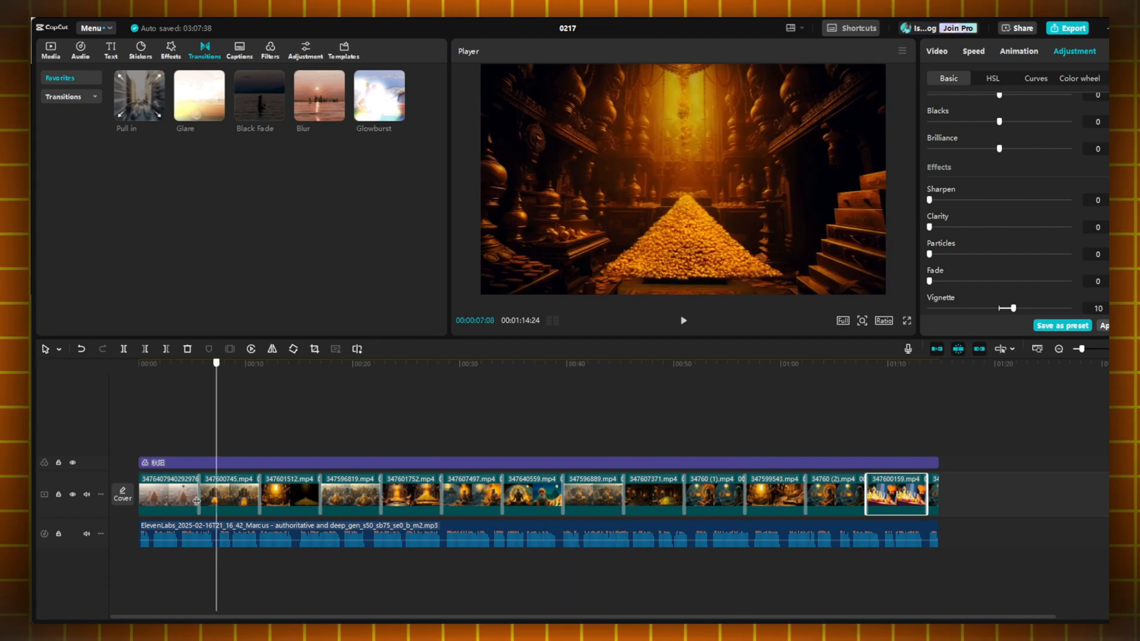
drag(149, 500, 189, 534)
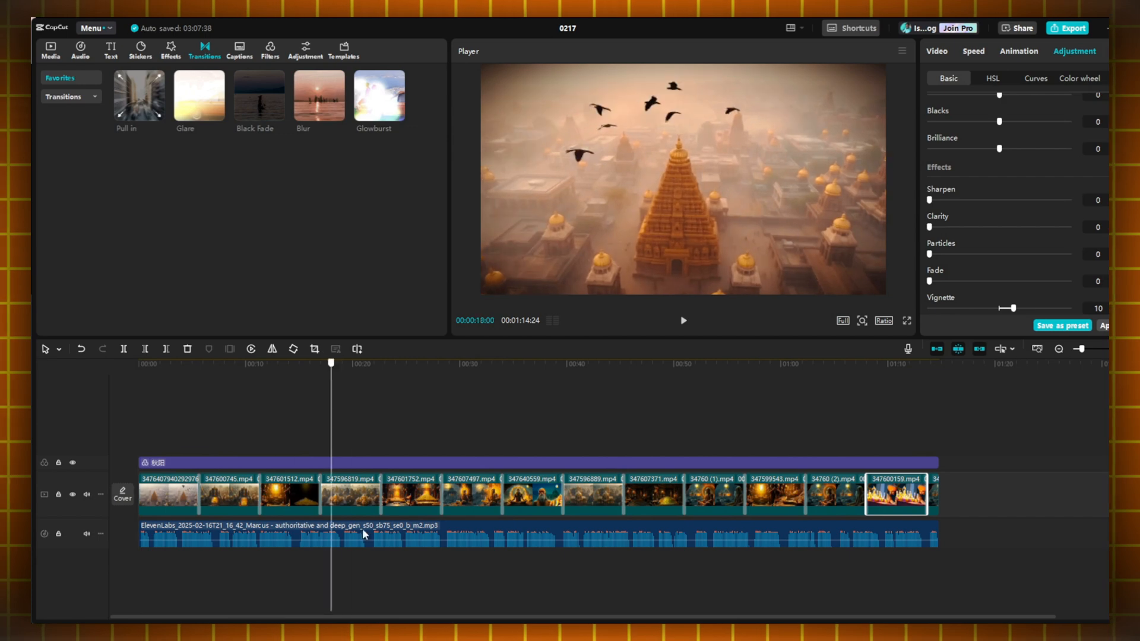